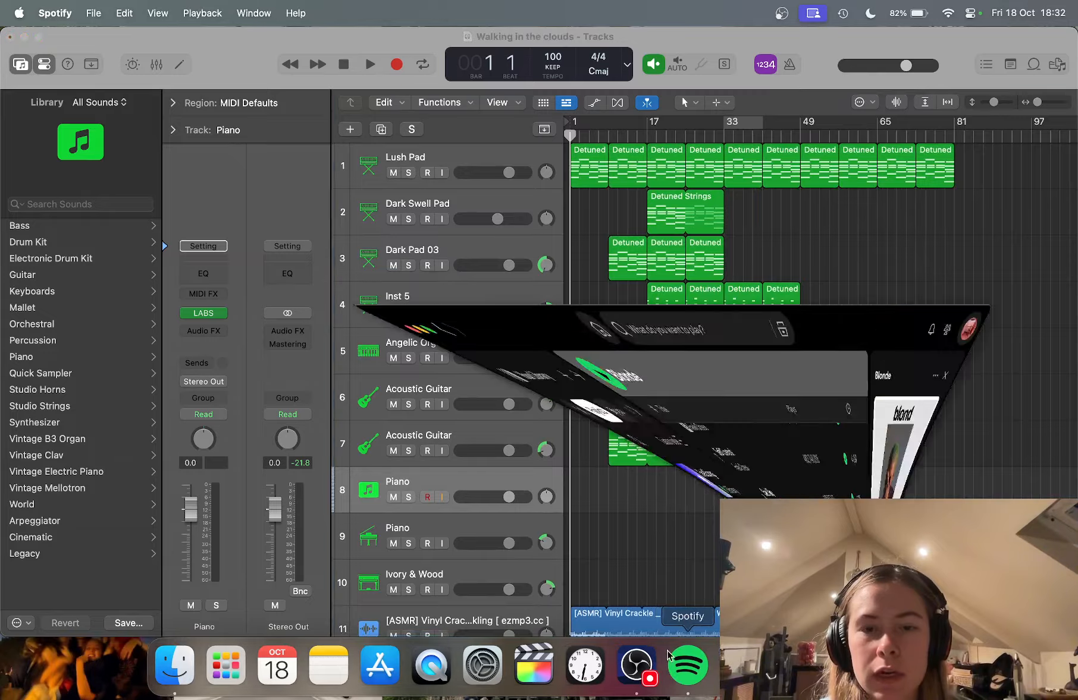
Step: Close the Blonde album window, quit Spotify and switch back to the Logic Pro arrangement
scroll(493, 345, "up", 5)
scroll(492, 346, "up", 1)
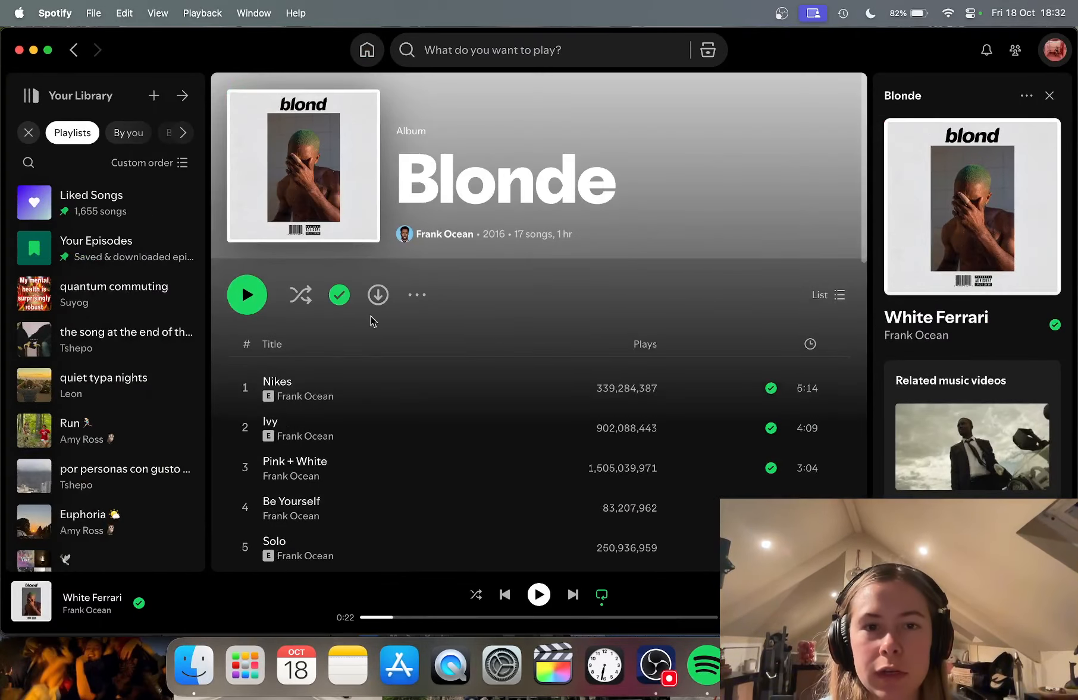
left_click(19, 50)
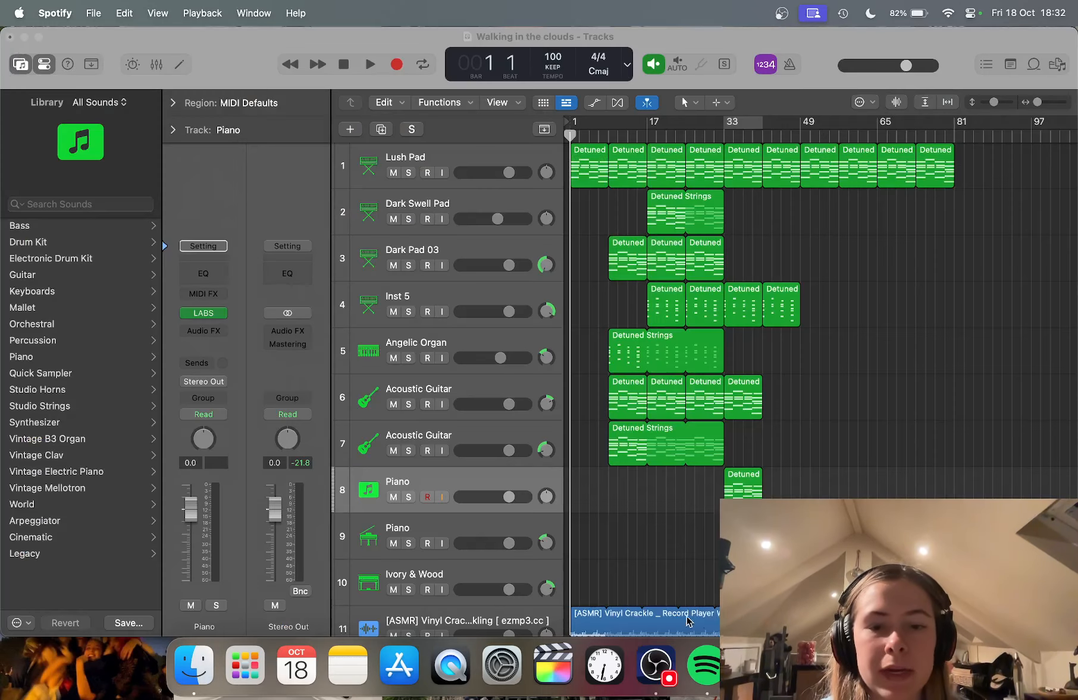
right_click(712, 683)
left_click(704, 621)
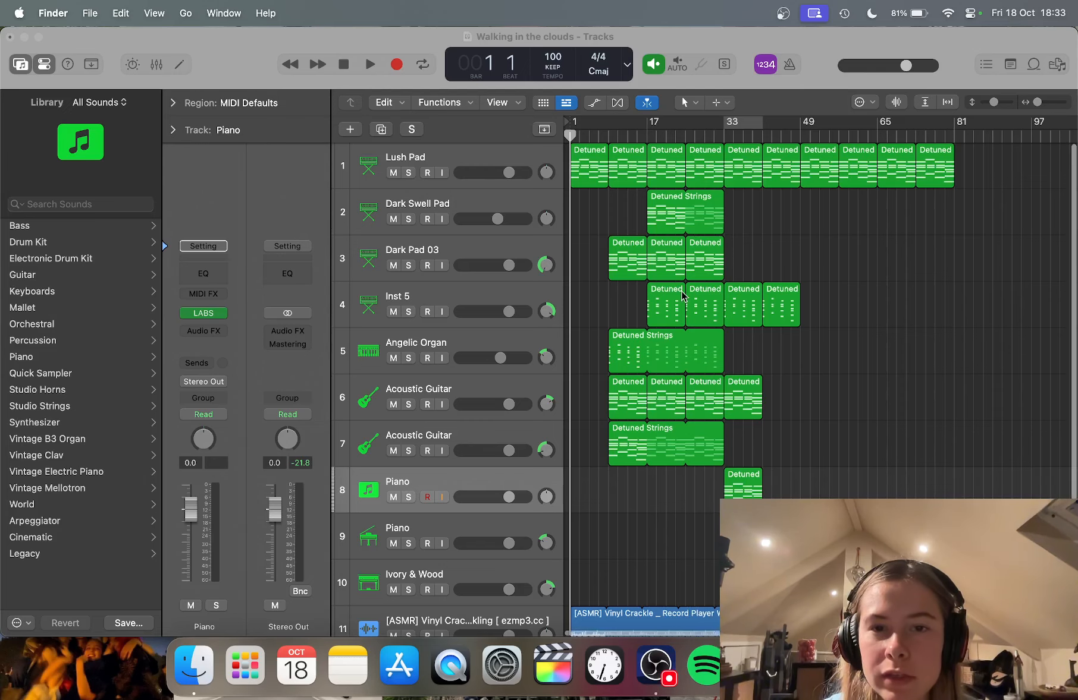
left_click(784, 367)
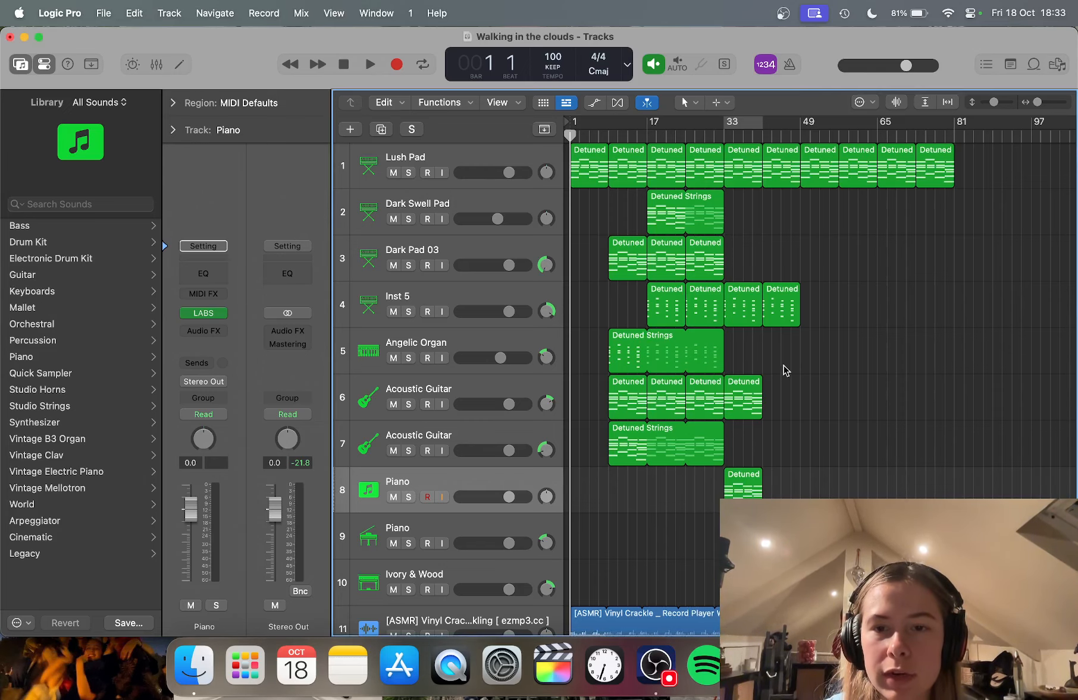
Step: Look over the arrangement and briefly solo the Dark Swell Pad track, clearing its solo again
scroll(784, 368, "up", 5)
scroll(784, 368, "down", 5)
scroll(784, 369, "down", 3)
scroll(784, 370, "up", 5)
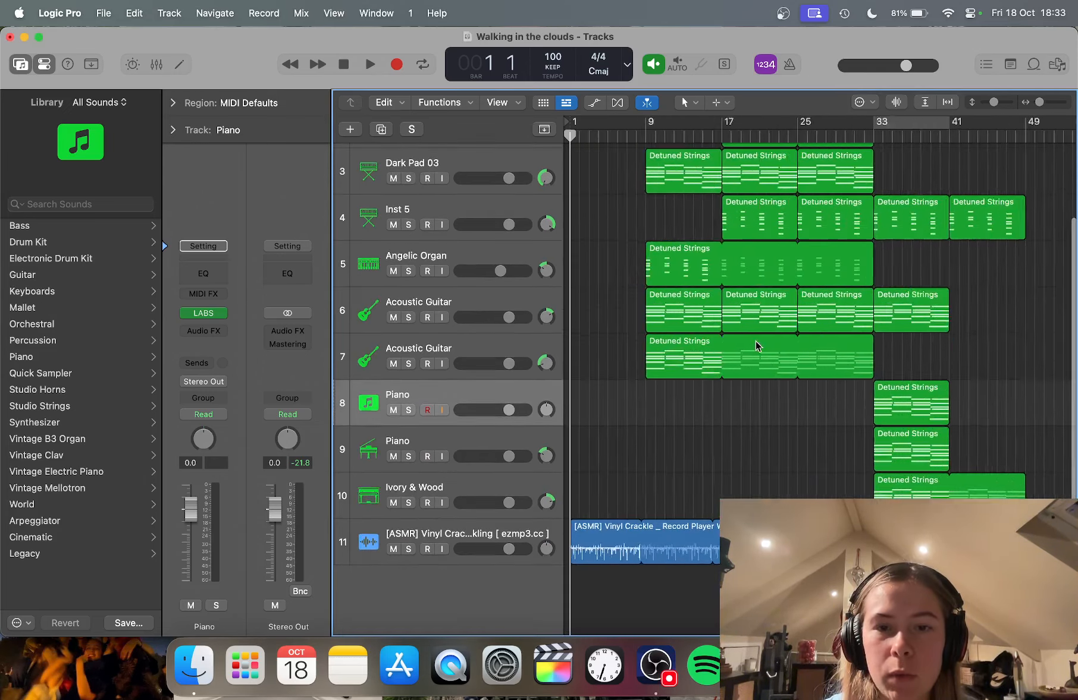
scroll(690, 354, "up", 3)
scroll(688, 354, "right", 5)
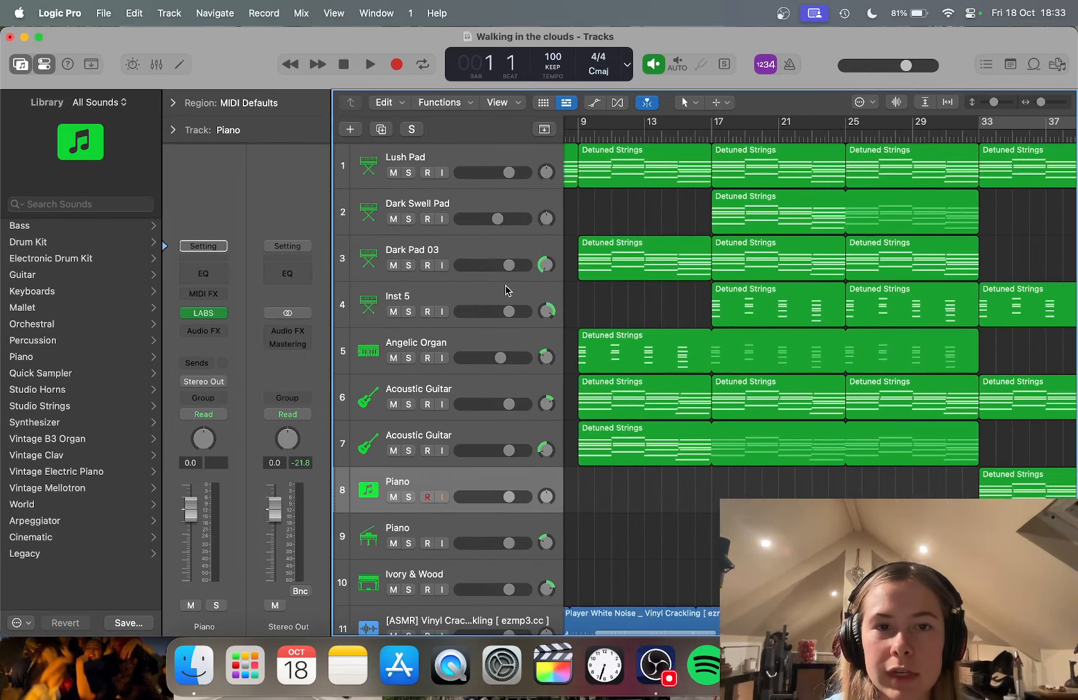
left_click(409, 219)
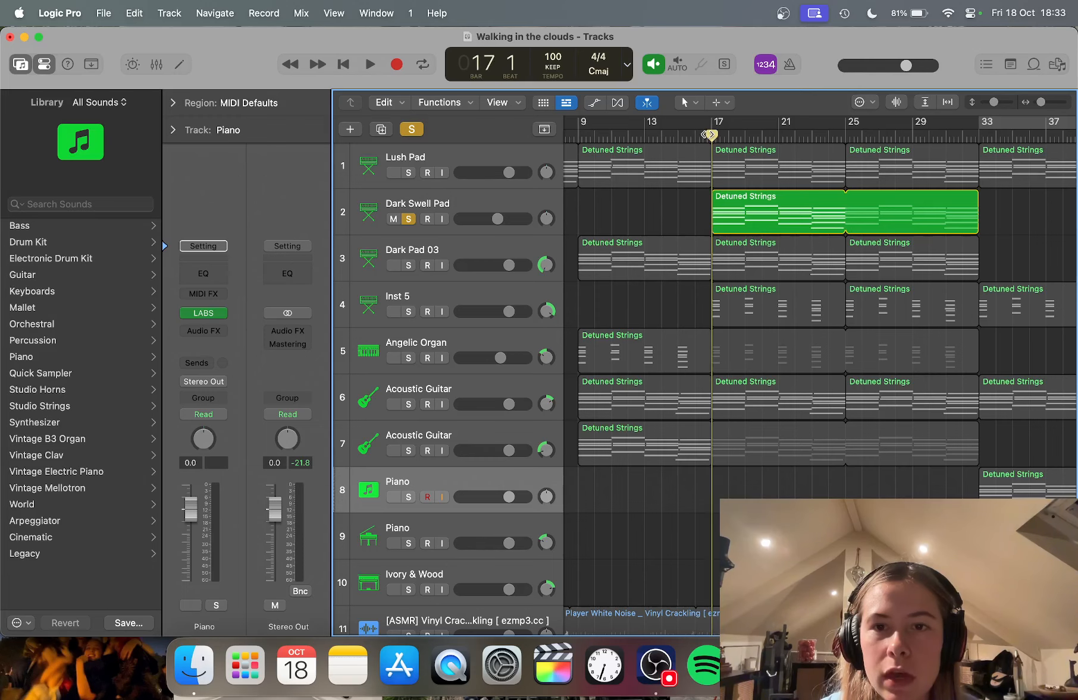
scroll(802, 328, "down", 3)
left_click(409, 220)
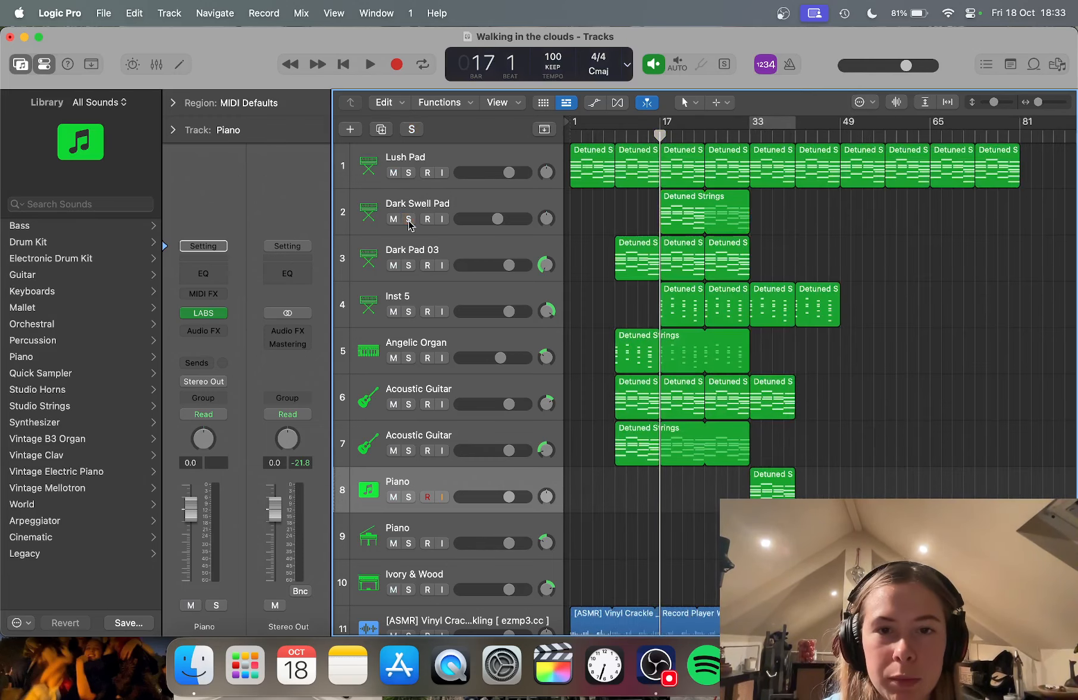
Step: Solo the Angelic Organ track and listen to its opening from just before bar 9
scroll(623, 265, "up", 4)
scroll(624, 265, "left", 5)
left_click(717, 344)
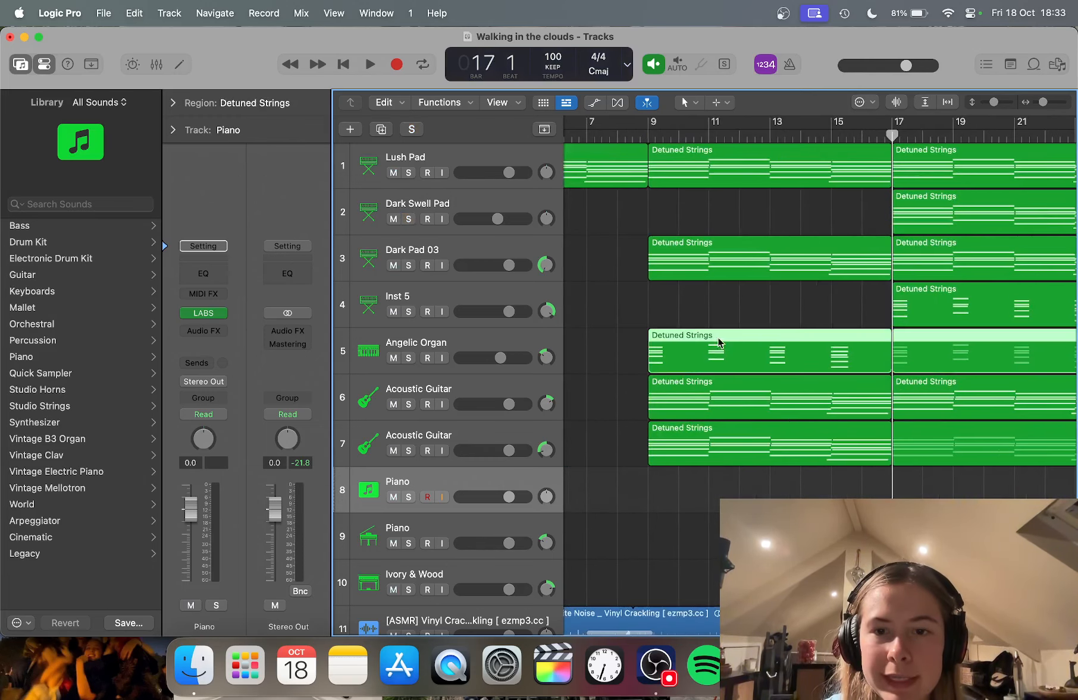
left_click_drag(890, 145, 642, 238)
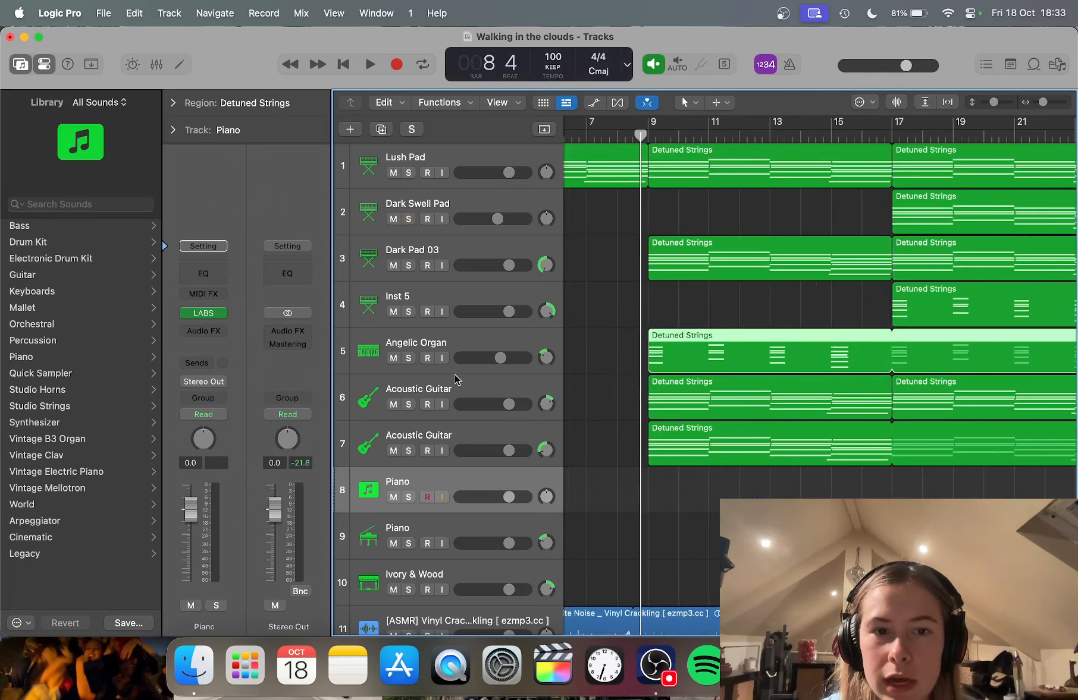
left_click(409, 359)
key("space")
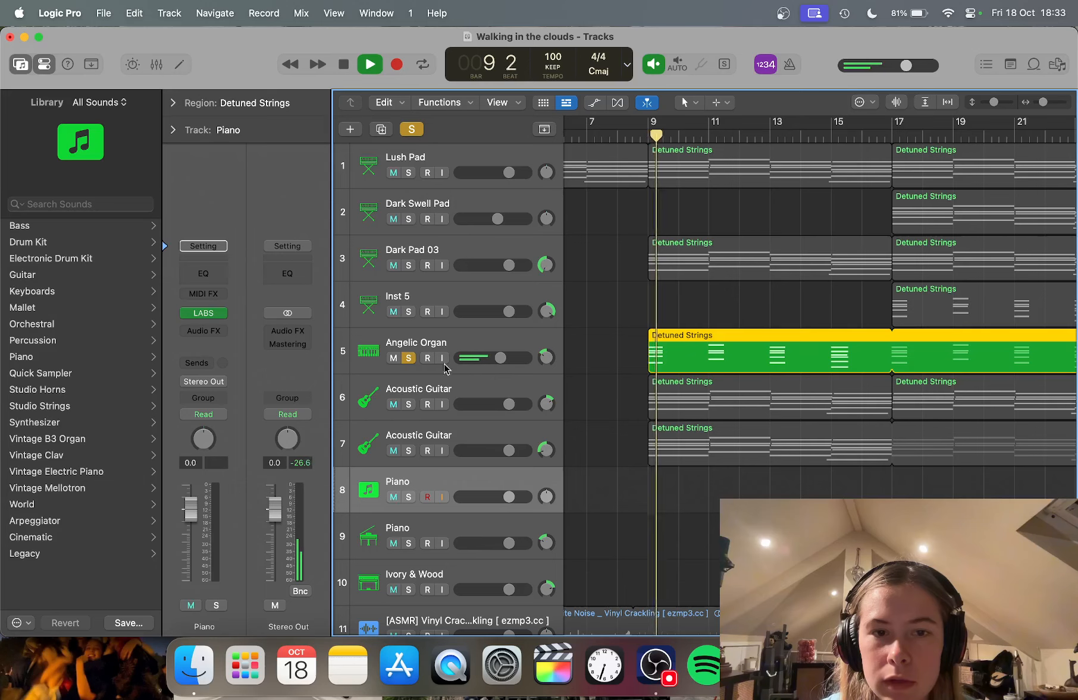
key("space")
key("super+Left")
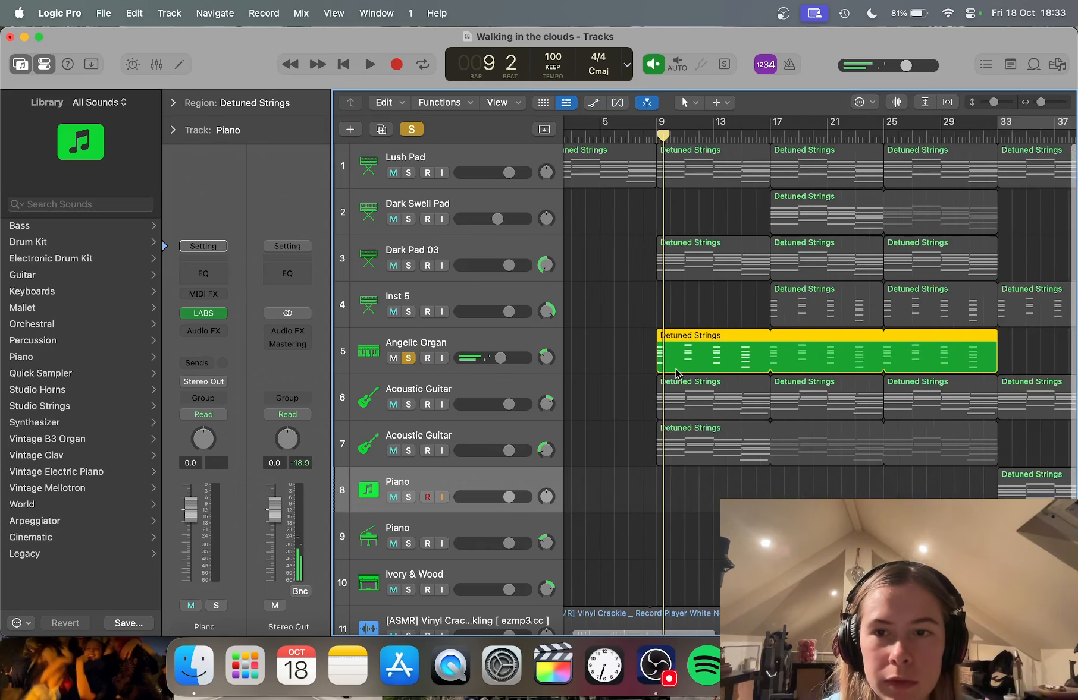
Step: Audition Inst 5 alone and together with Angelic Organ from just before bar 17, clearing both solos at the end
left_click(773, 136)
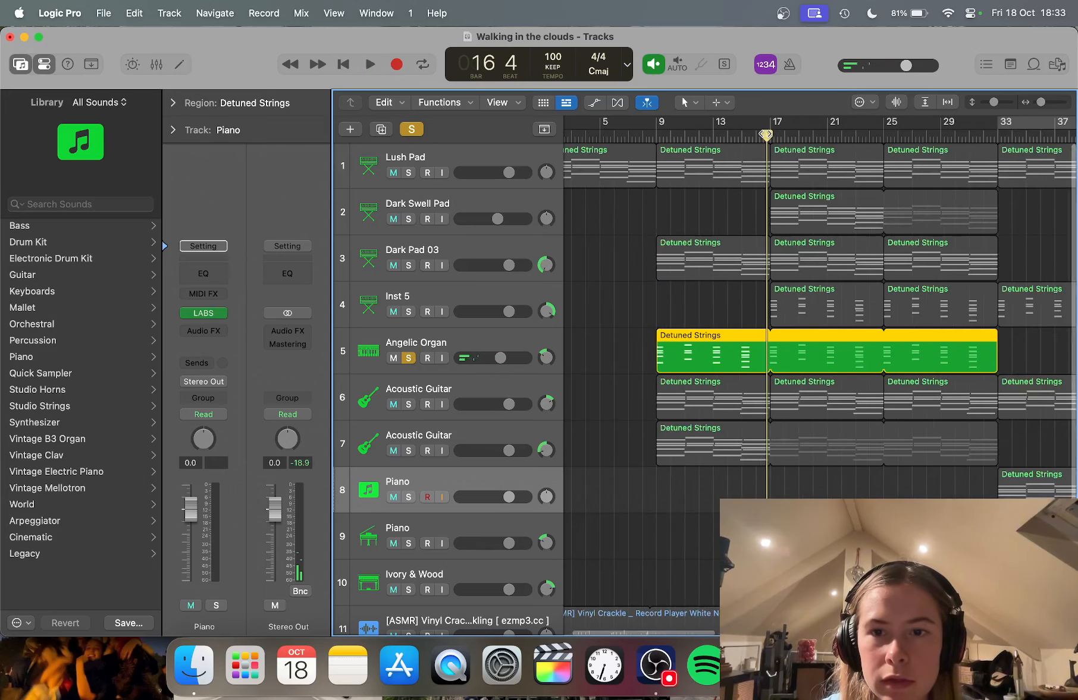
left_click(407, 311)
left_click(410, 359)
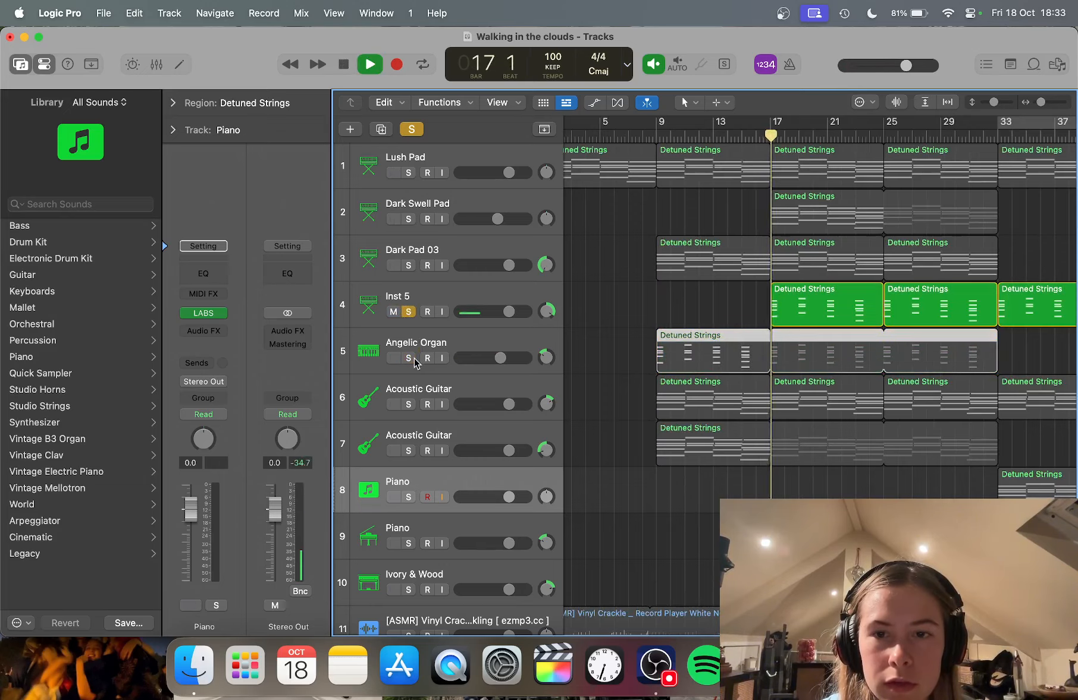
left_click(411, 359)
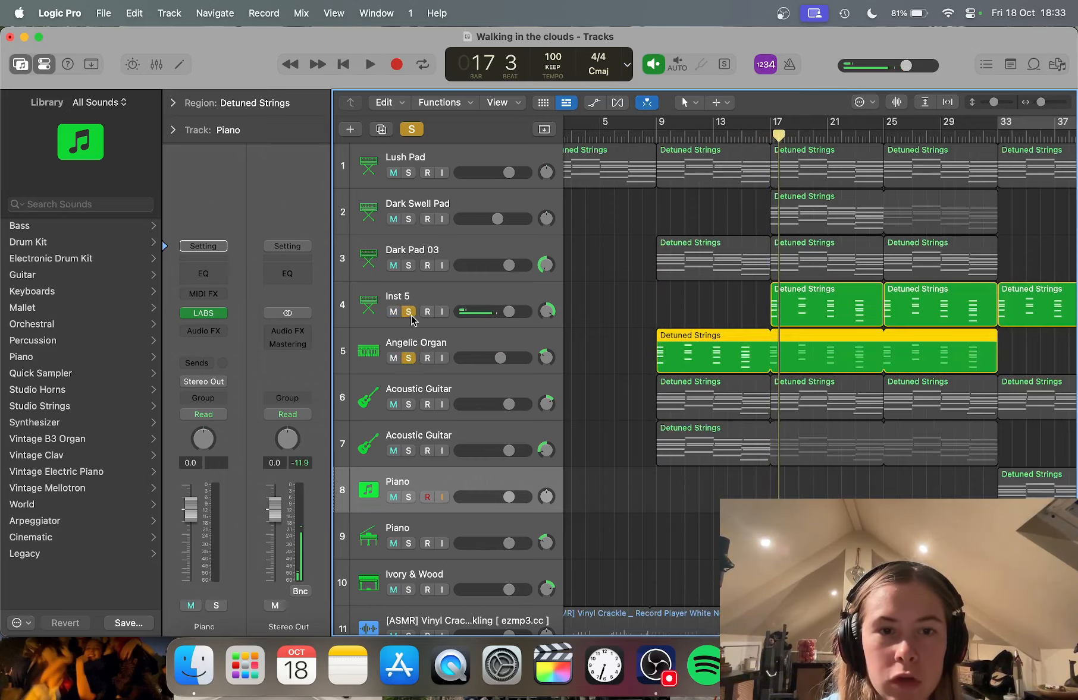
left_click(411, 315)
left_click(411, 367)
left_click(410, 359)
left_click(394, 314)
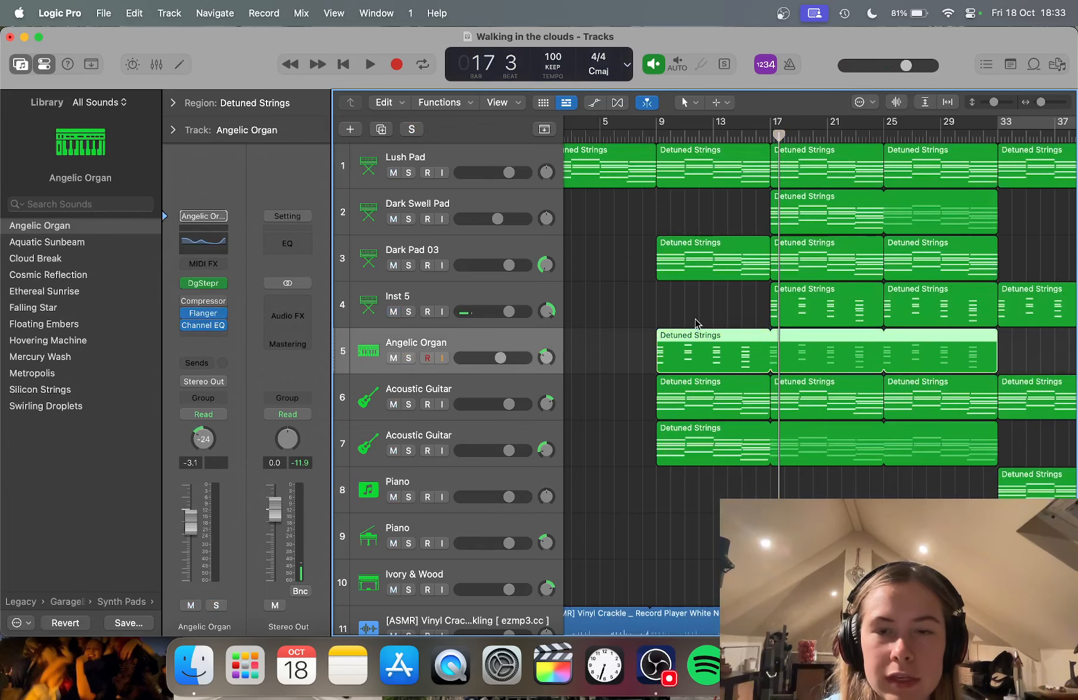
Step: Select everything in the arrangement and convert all loops into separate regions, leaving nothing selected
scroll(683, 257, "down", 3)
left_click(638, 172)
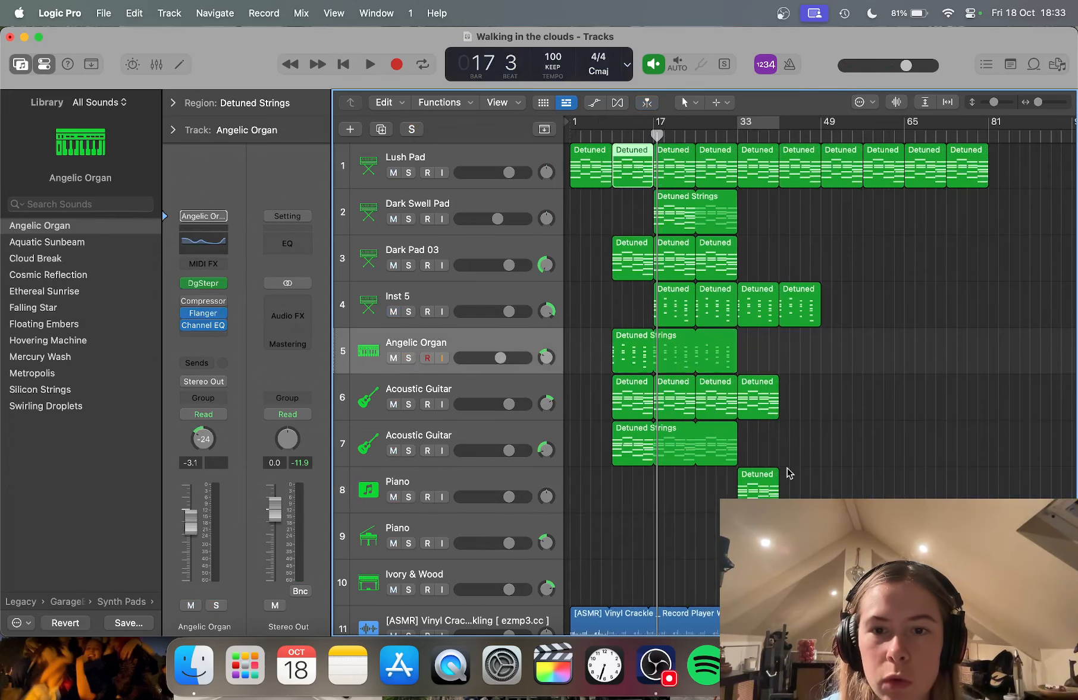
scroll(694, 206, "down", 2)
scroll(664, 352, "up", 5)
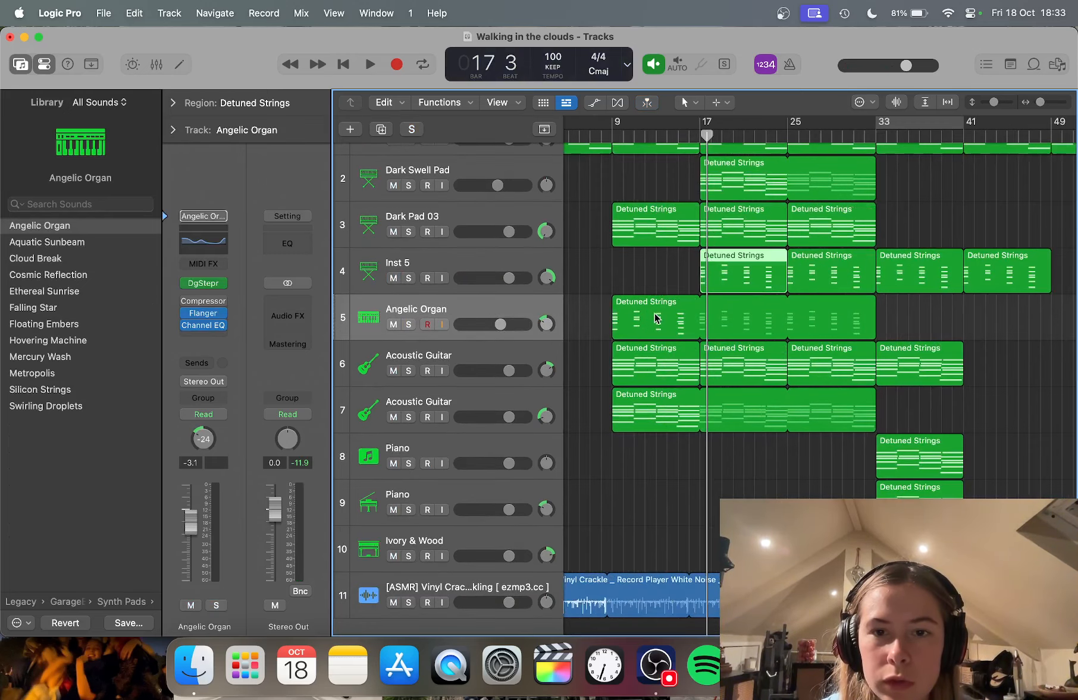
left_click(902, 324)
scroll(902, 324, "up", 2)
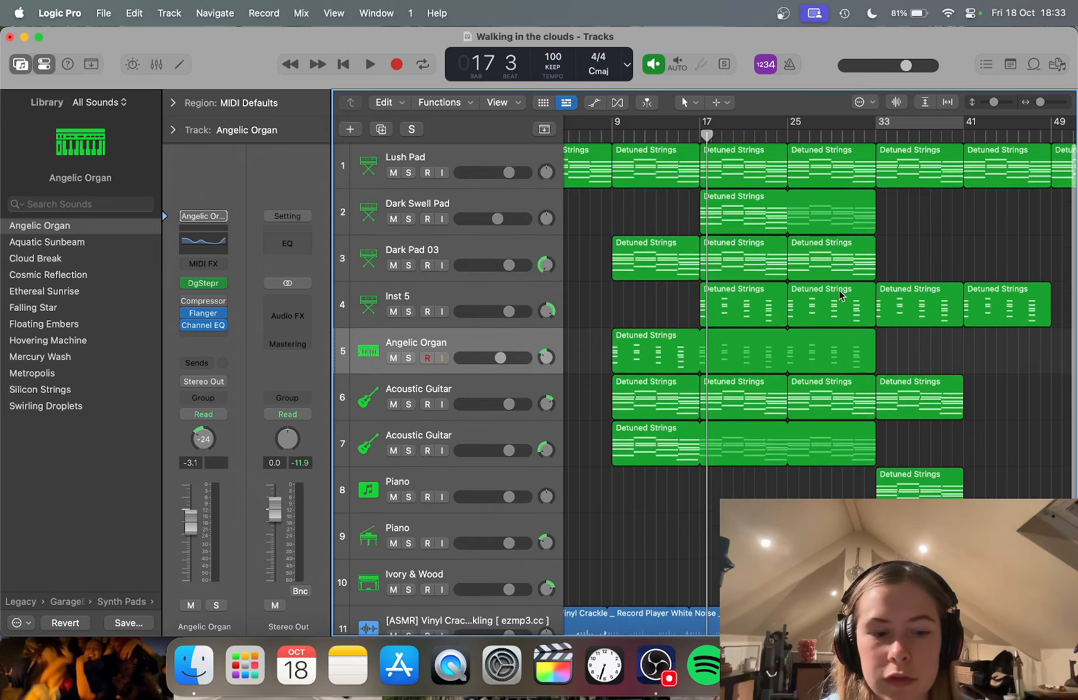
key("super+a")
key("ctrl+l")
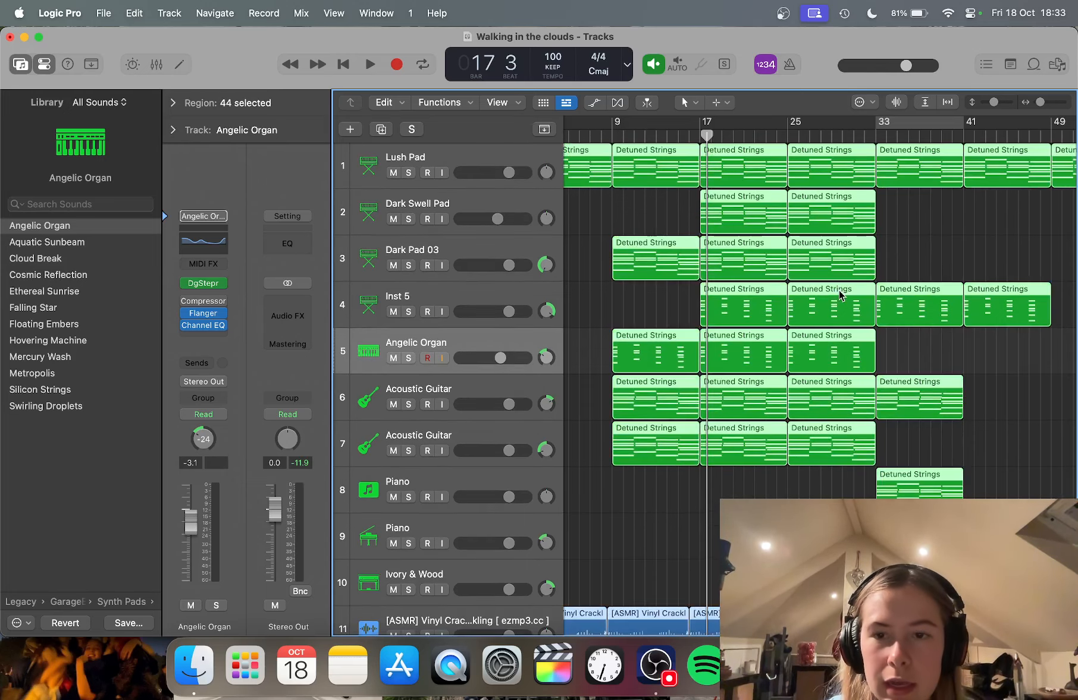
left_click(898, 354)
Step: Solo the Dark Swell Pad track, listen to its entry from just before bar 17, and return the playhead to bar 15
scroll(767, 447, "down", 2)
scroll(737, 369, "up", 2)
scroll(737, 368, "left", 2)
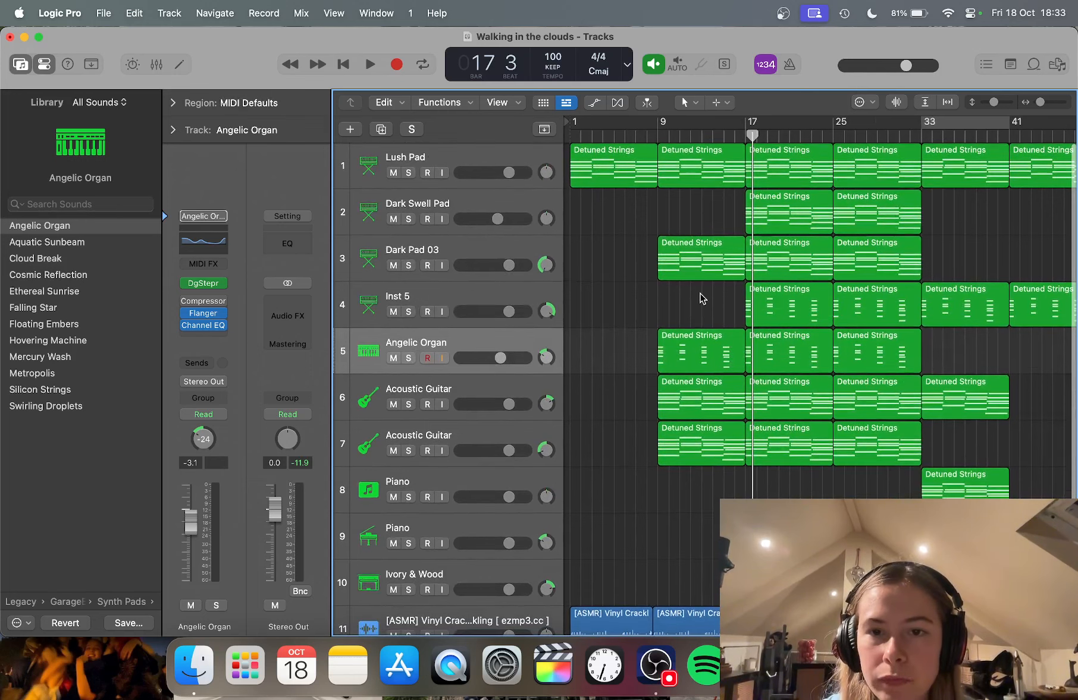
left_click(415, 219)
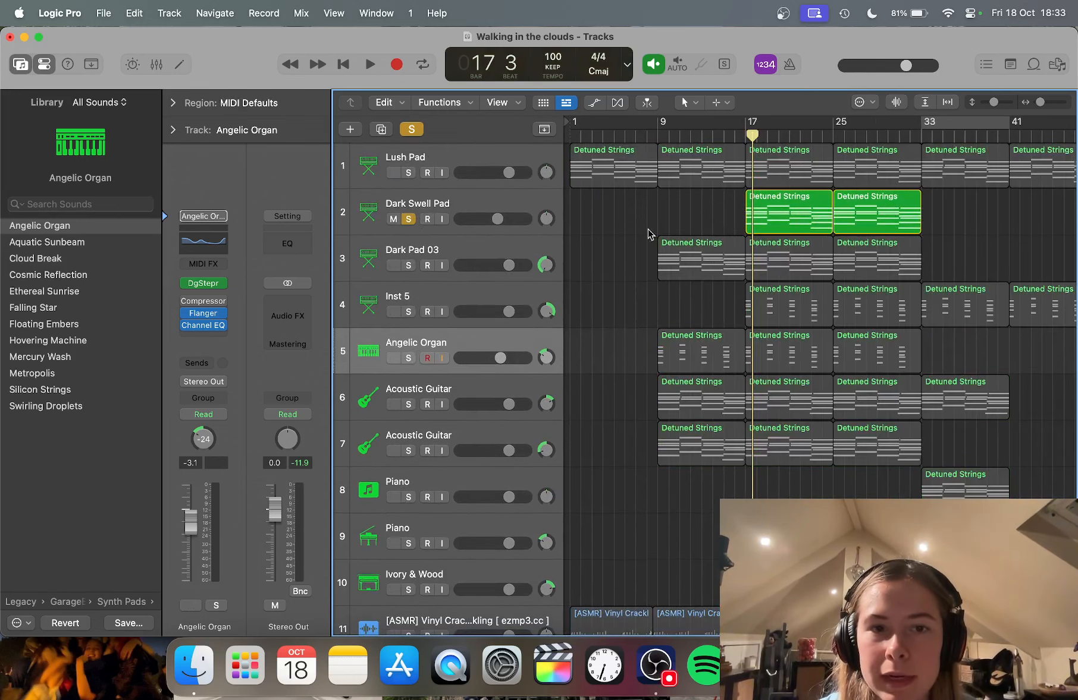
key("space")
scroll(636, 226, "right", 3)
left_click_drag(662, 140, 644, 141)
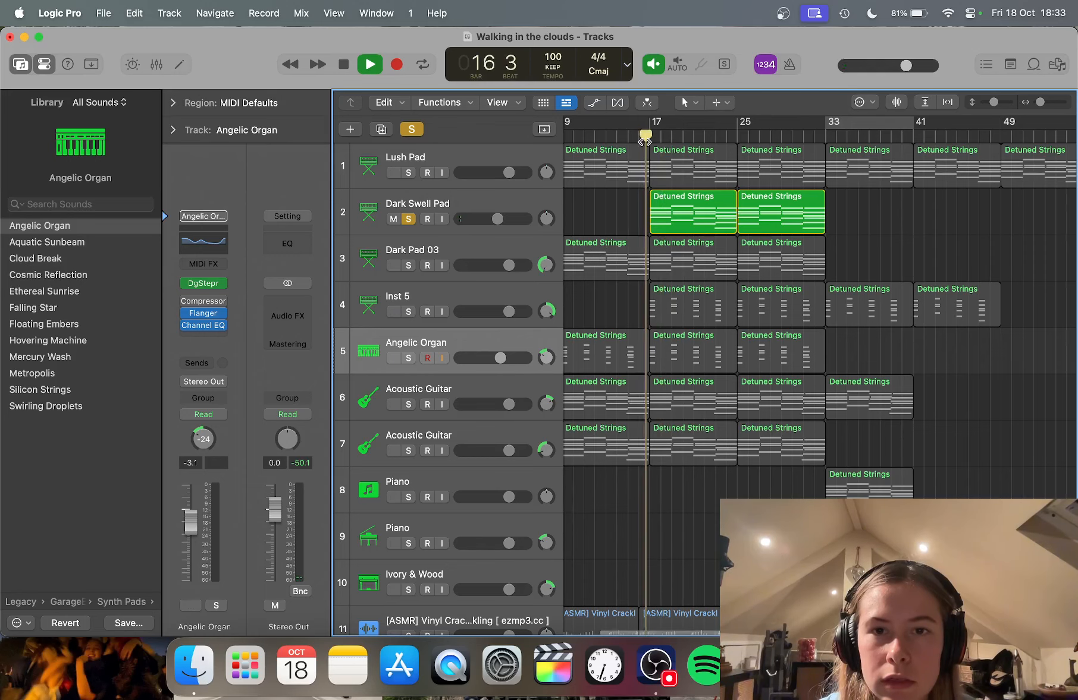
scroll(642, 277, "down", 2)
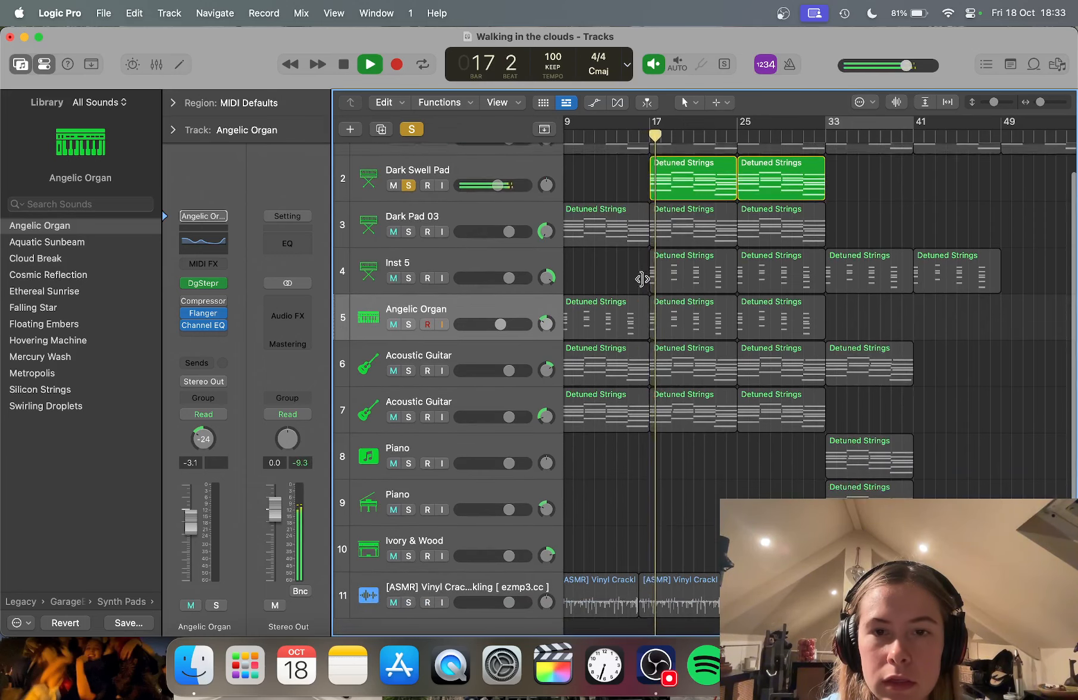
scroll(641, 280, "up", 1)
key("space")
left_click_drag(647, 137, 634, 136)
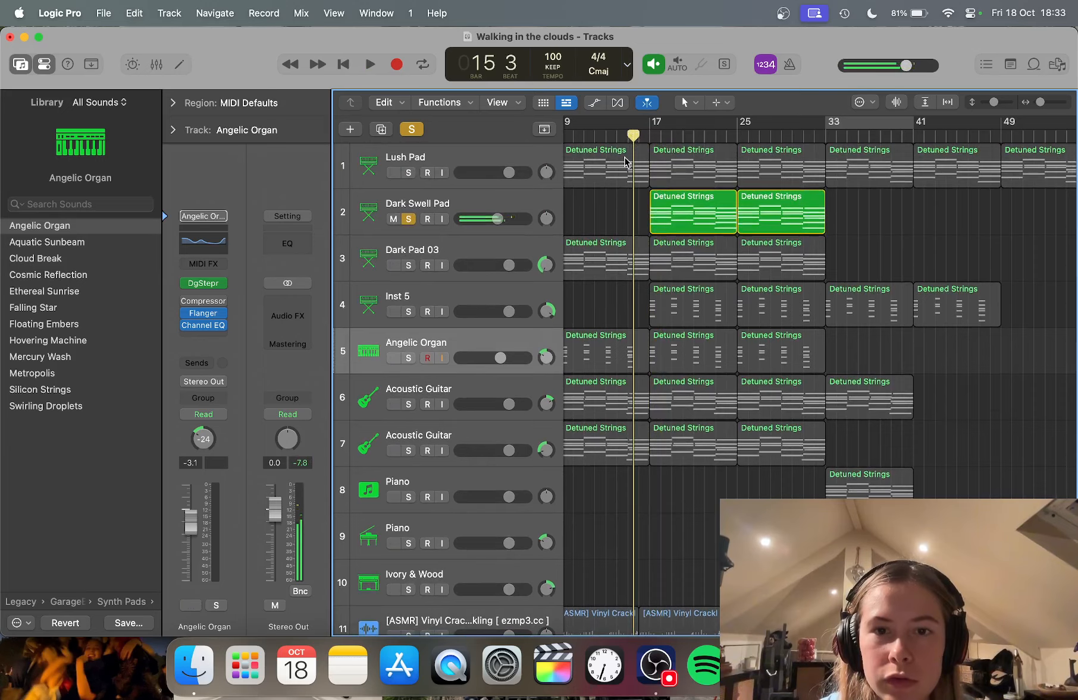
Step: Swap the solo from Dark Swell Pad to Angelic Organ, listen from bar 8, and stop playback with the solo cleared
left_click(693, 319)
scroll(690, 285, "left", 3)
left_click(648, 143)
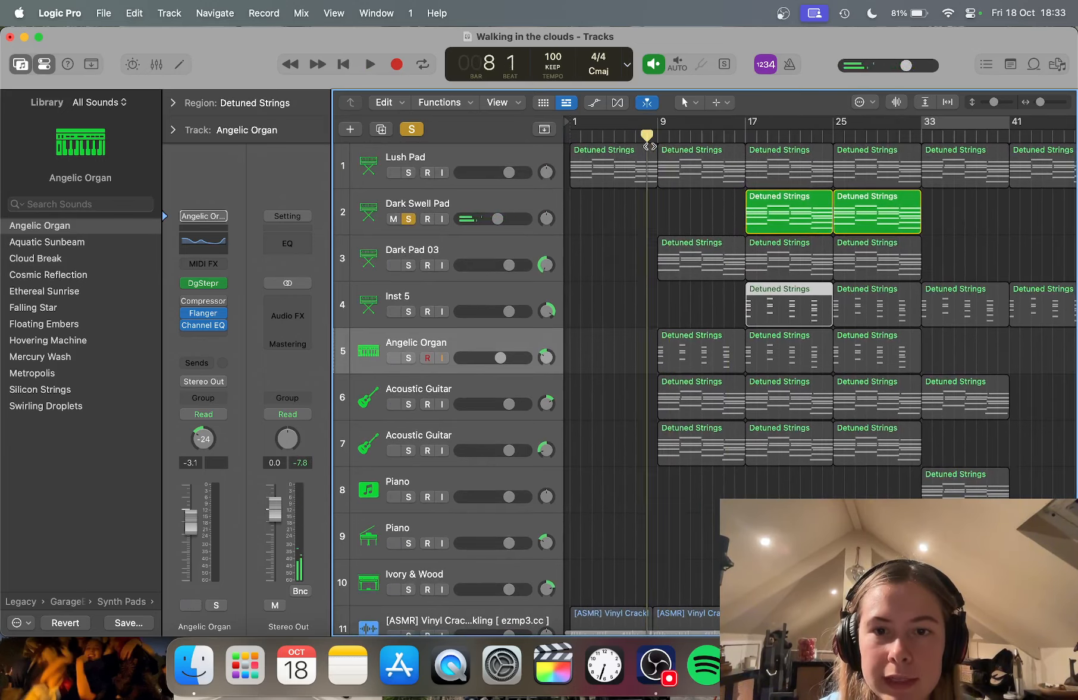
left_click(408, 358)
key("space")
left_click(408, 220)
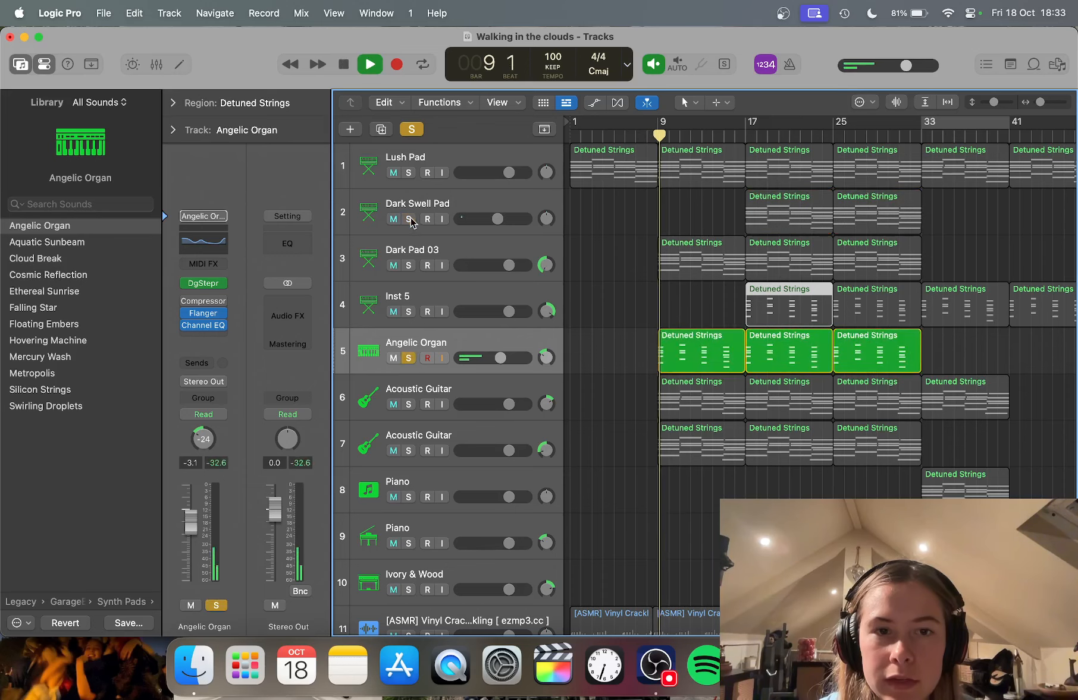
scroll(618, 300, "down", 2)
scroll(597, 434, "right", 5)
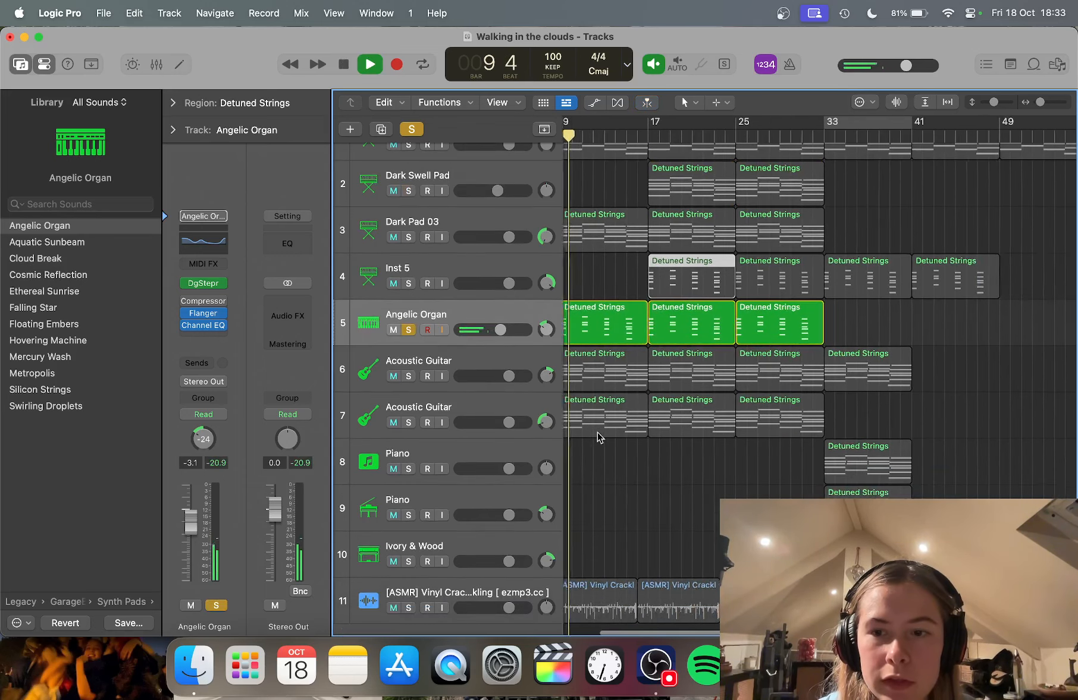
scroll(597, 437, "left", 3)
scroll(416, 357, "up", 2)
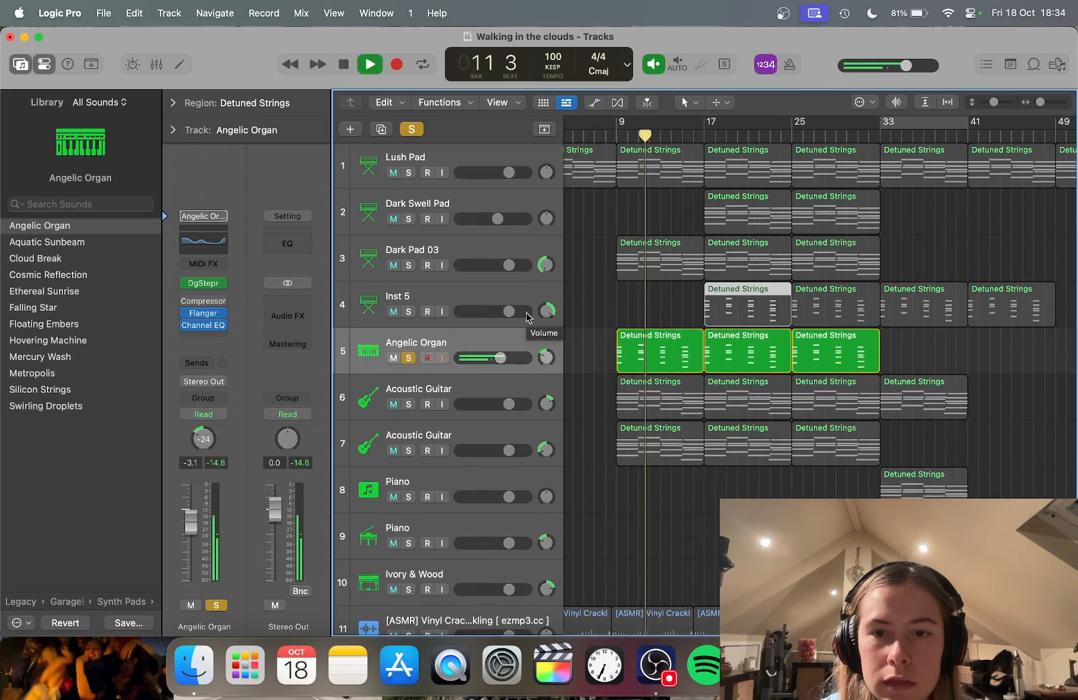
scroll(492, 330, "right", 2)
key("space")
key("s")
Step: Solo the Piano on track 8 and play it from bar 33 with the bar 33 to 41 cycle range enabled
scroll(886, 201, "down", 3)
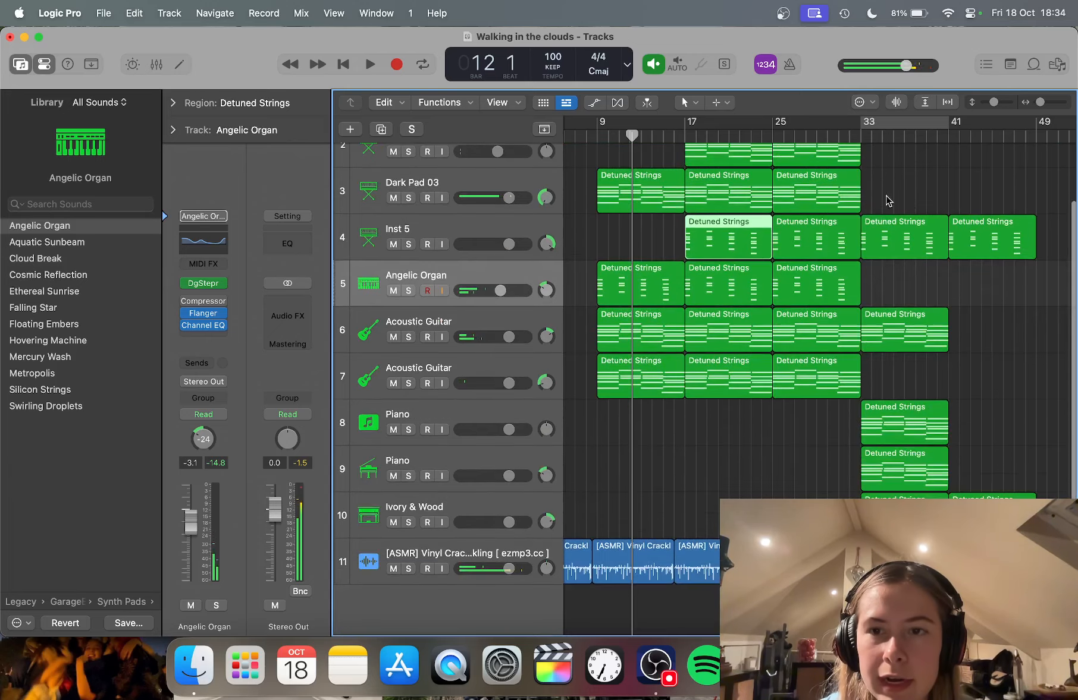
left_click(857, 138)
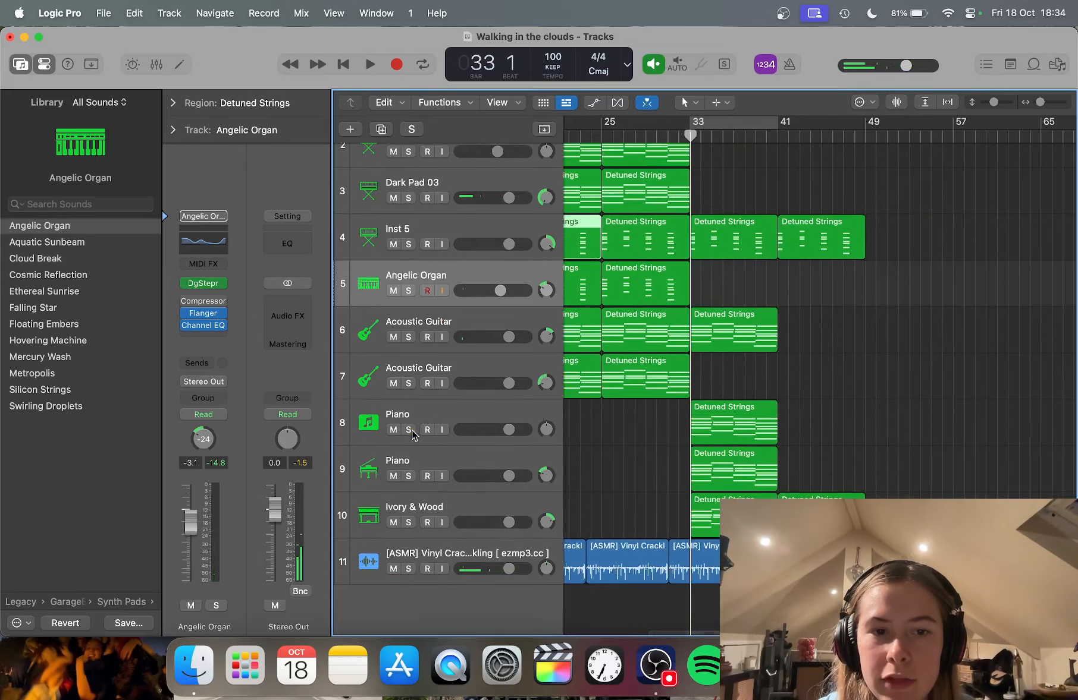
left_click(409, 431)
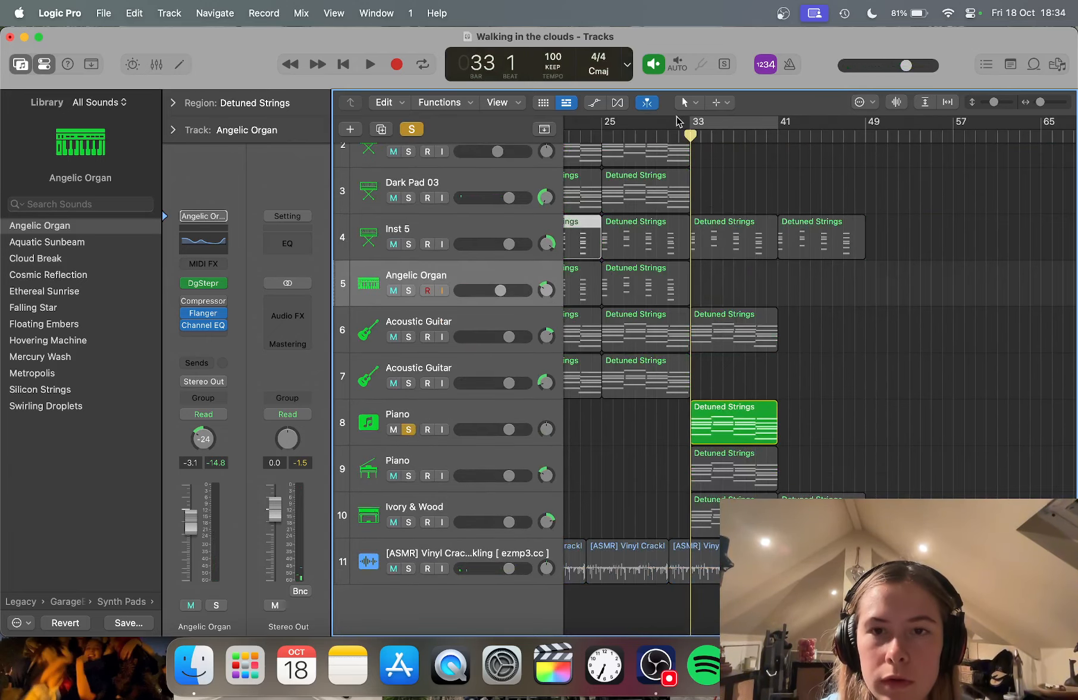
mouse_move(690, 138)
left_mouse_down()
mouse_move(680, 138)
mouse_move(689, 138)
left_mouse_up()
key("space")
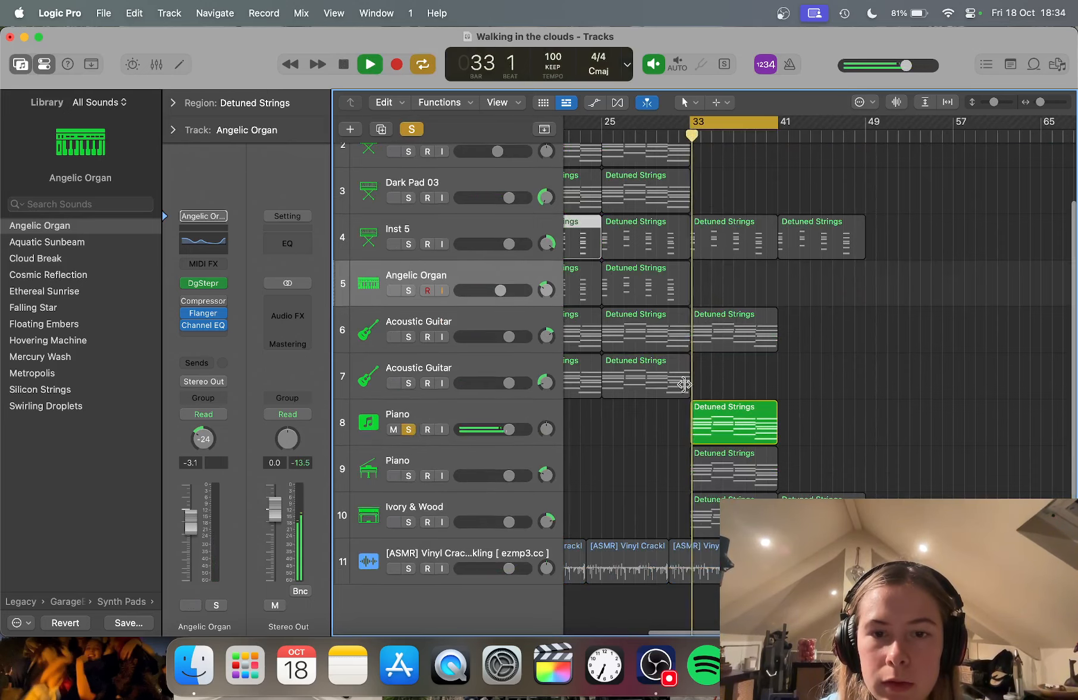
Step: Shift the solo from the Piano on track 8 to the Piano on track 9 during playback
key("super+Right")
left_click(408, 475)
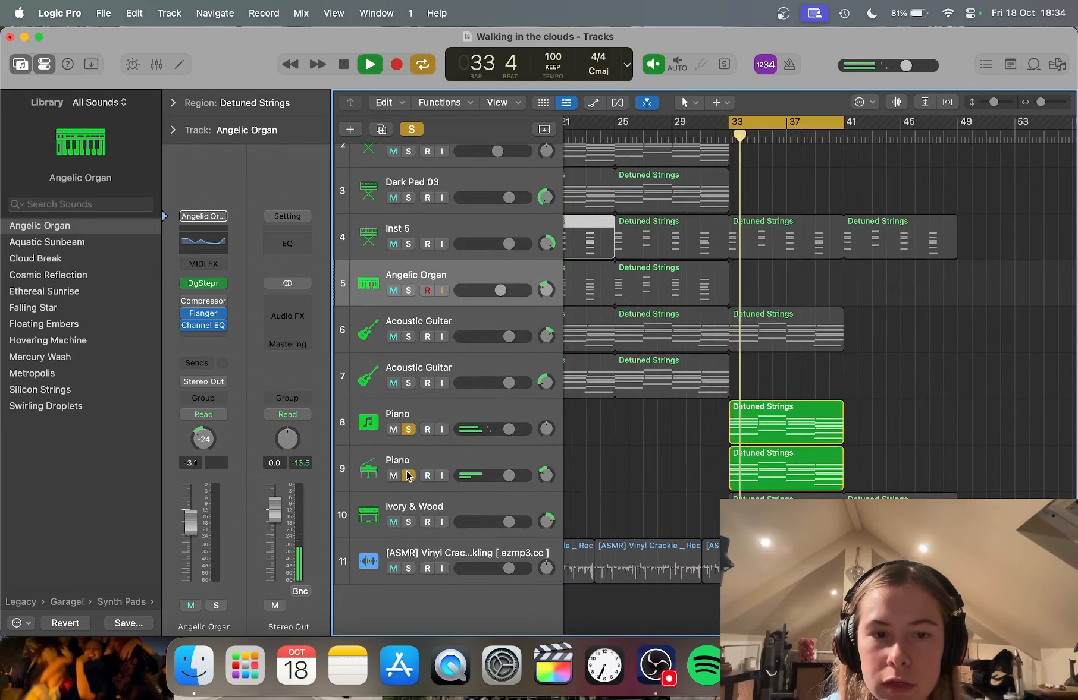
left_click(409, 430)
scroll(684, 470, "right", 1)
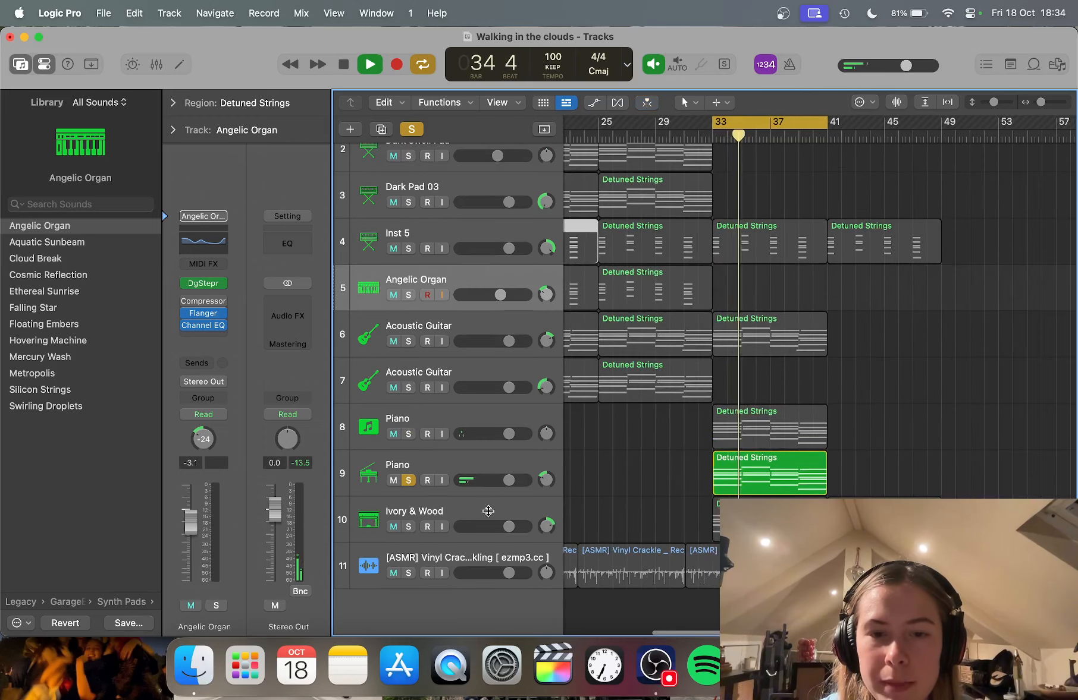
Step: Add Ivory & Wood to the soloed Piano on track 9, listen to both, and clear the two solos
left_click(409, 527)
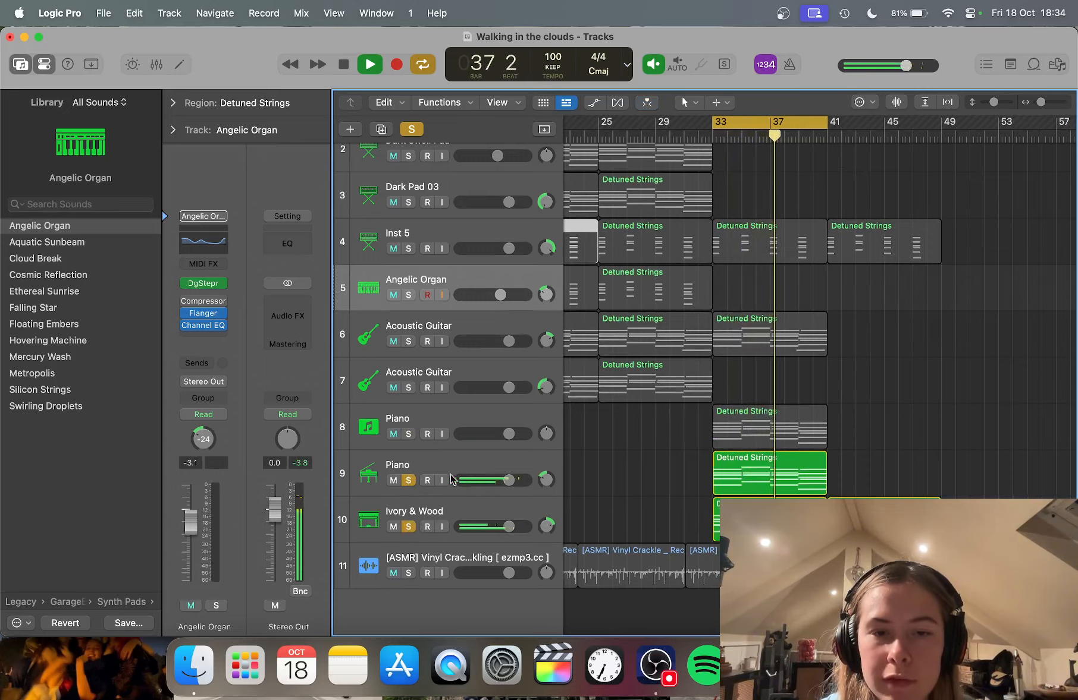
left_click(408, 480)
left_click(409, 527)
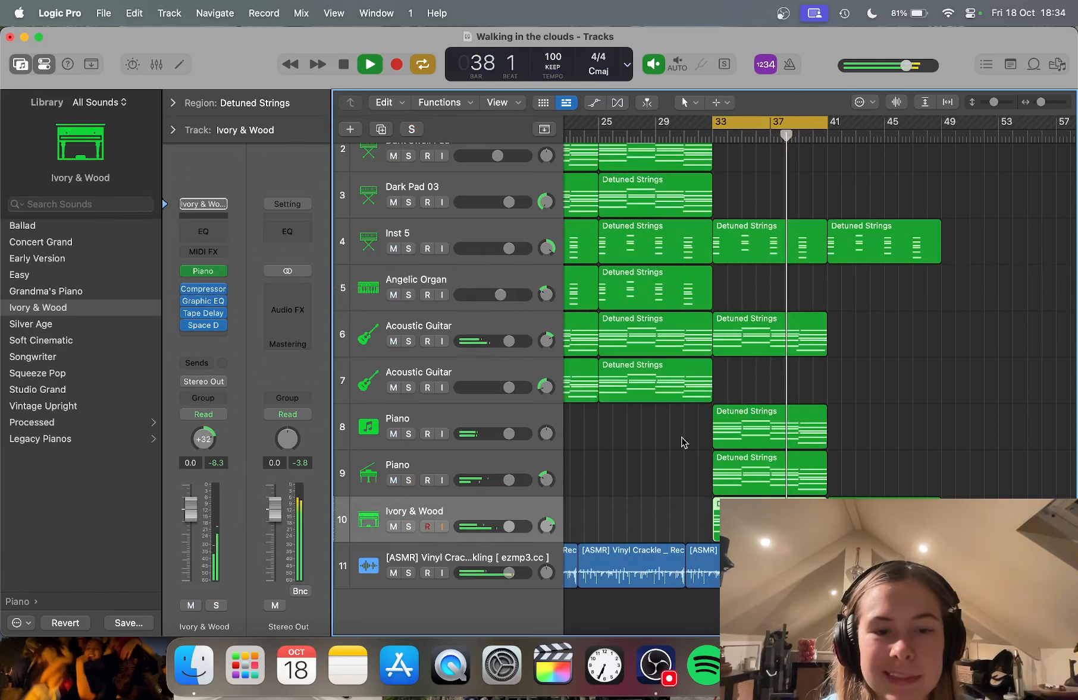
Step: Turn off the cycle range, audition the vinyl crackle track in solo from bar 1, and clear its solo
scroll(746, 394, "down", 5)
key("c")
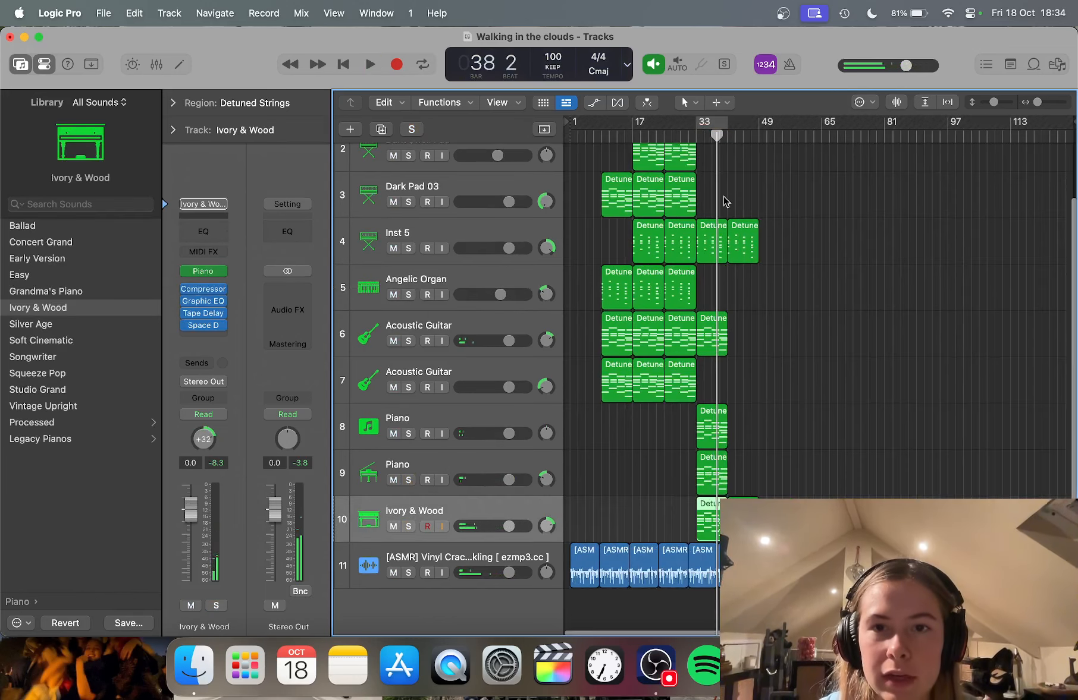
key("Return")
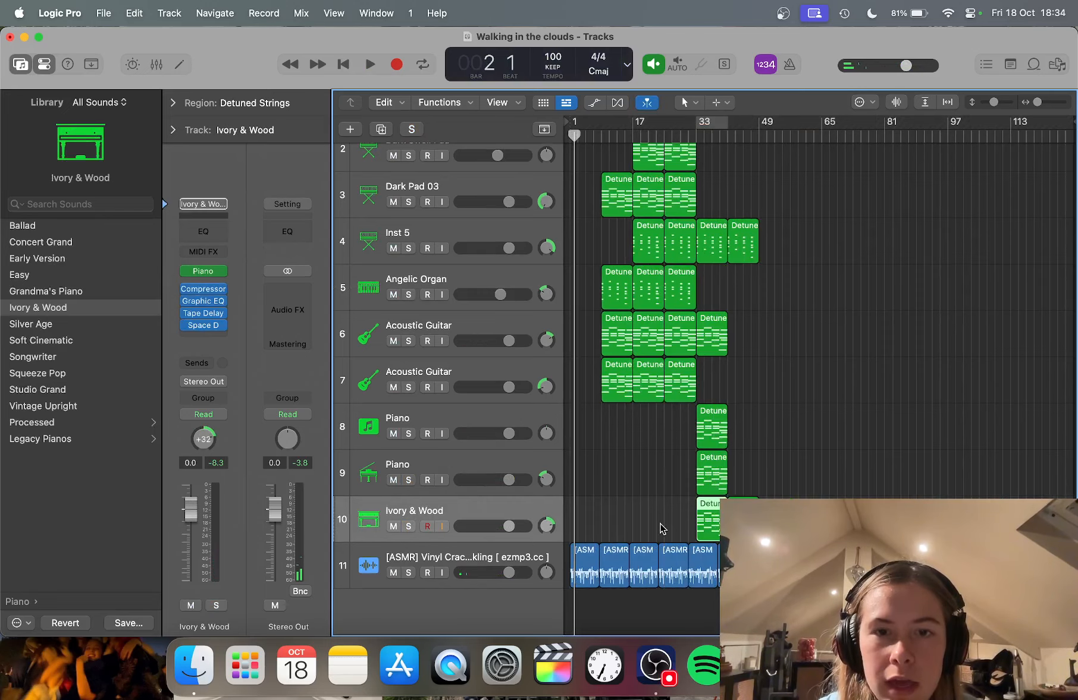
scroll(662, 529, "up", 4)
left_click_drag(583, 132, 539, 139)
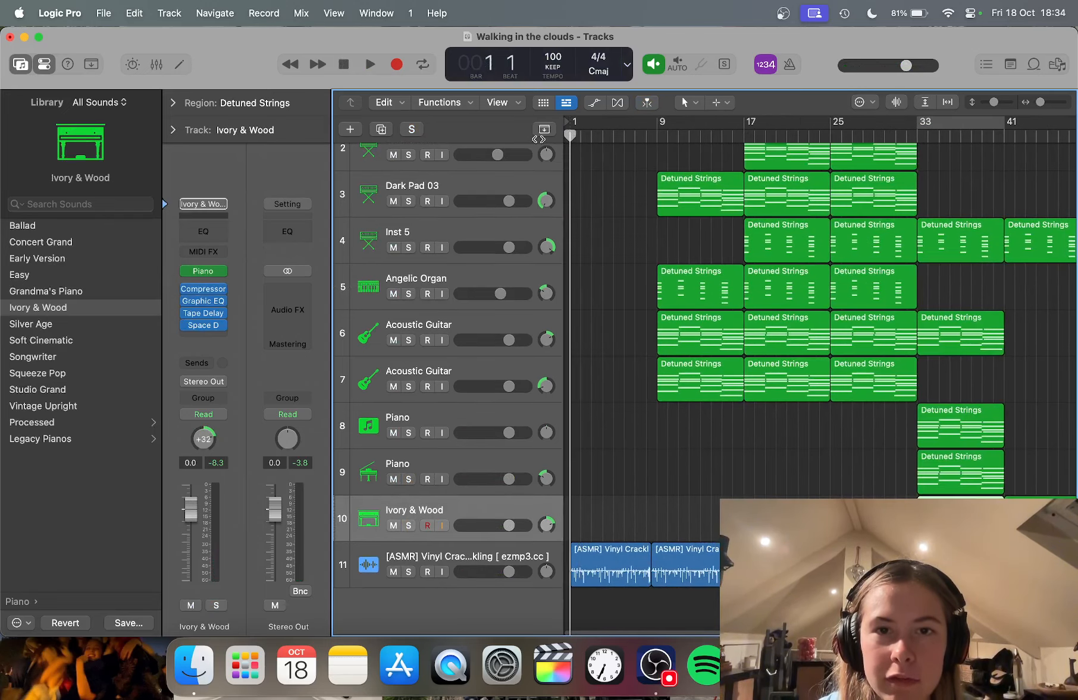
key("space")
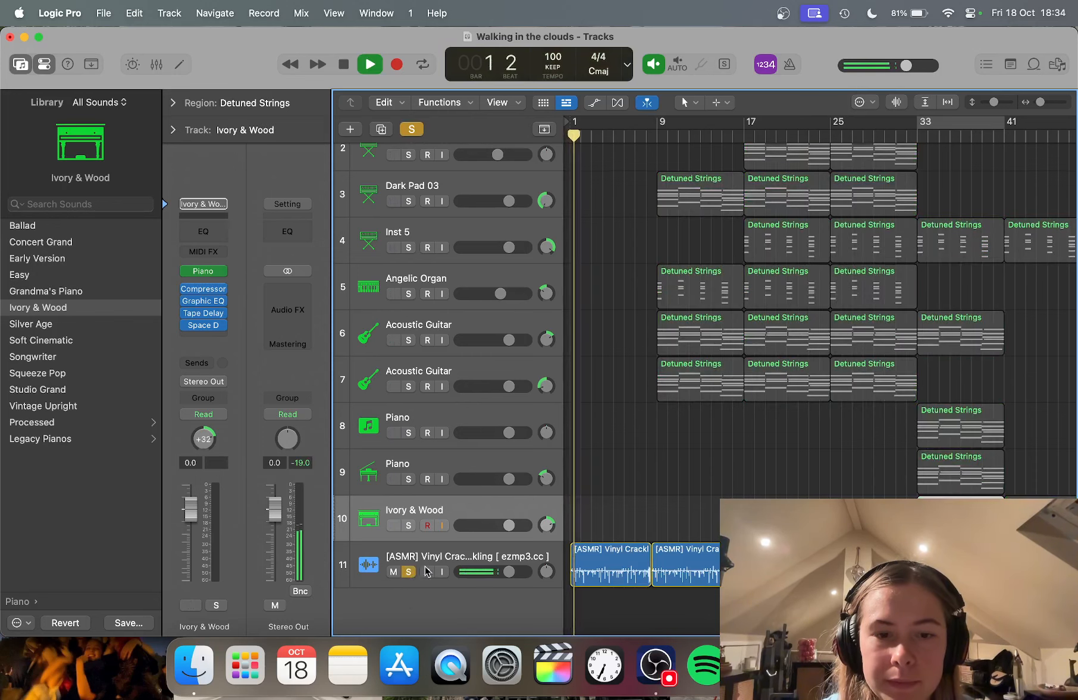
scroll(620, 404, "up", 2)
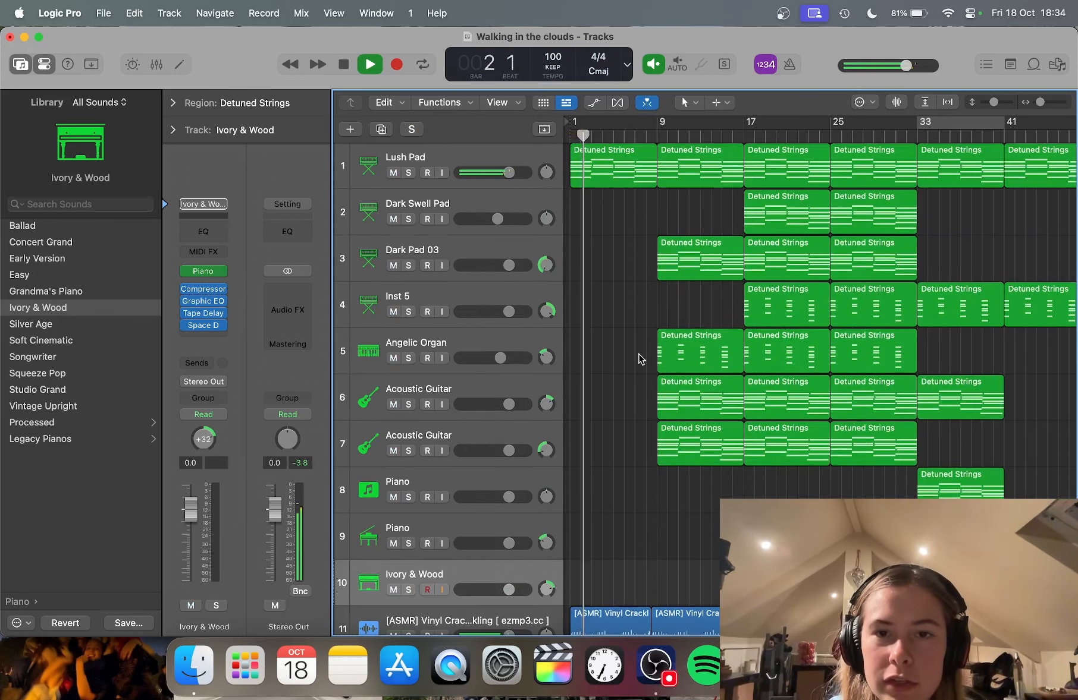
Step: Select the Dark Swell Pad track and play it in solo from about bar 19
scroll(701, 274, "right", 2)
left_click(608, 192)
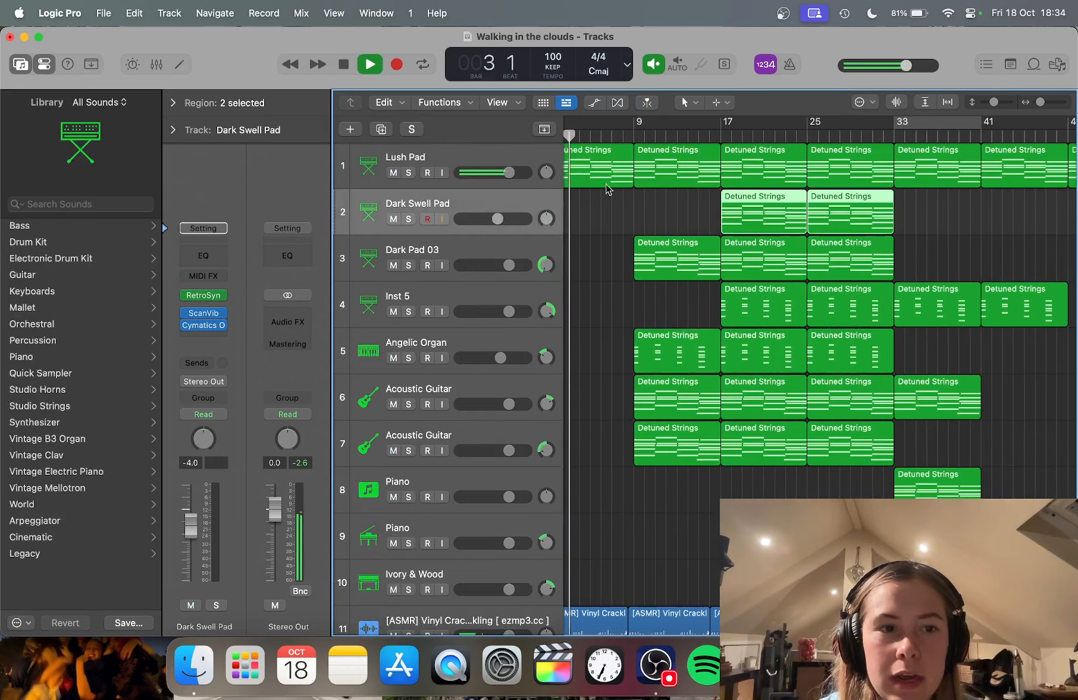
left_click(742, 137)
left_click(415, 221)
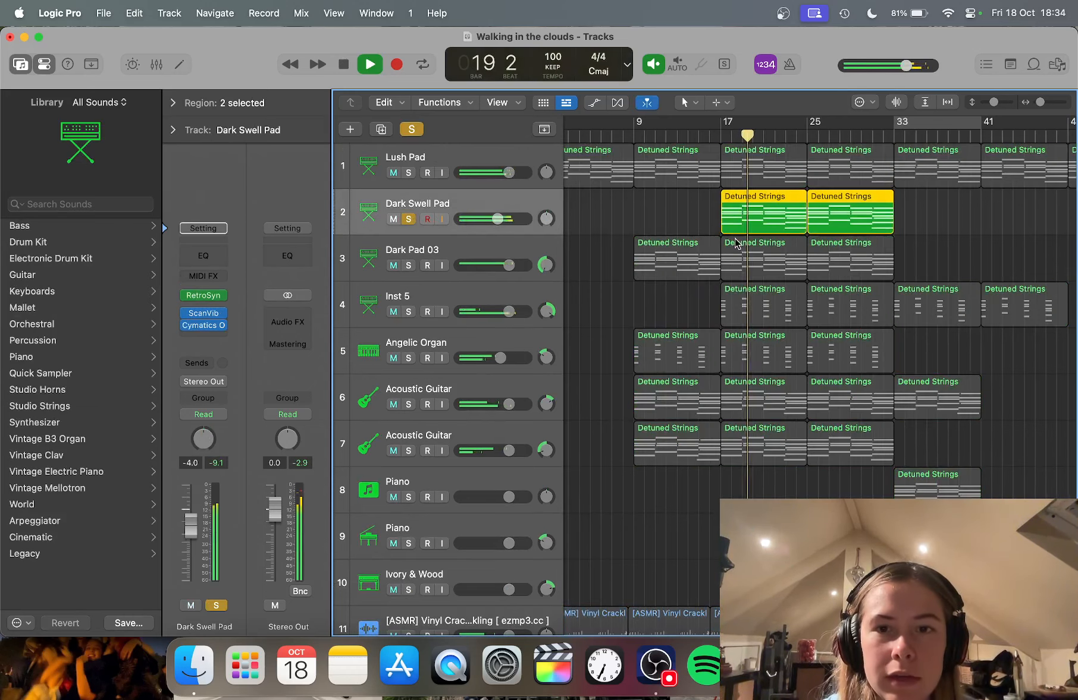
Step: Inspect the Scanner Vibrato and Cymatics Origin plug-ins on Dark Swell Pad, close them, and clear the track's solo
left_click(202, 317)
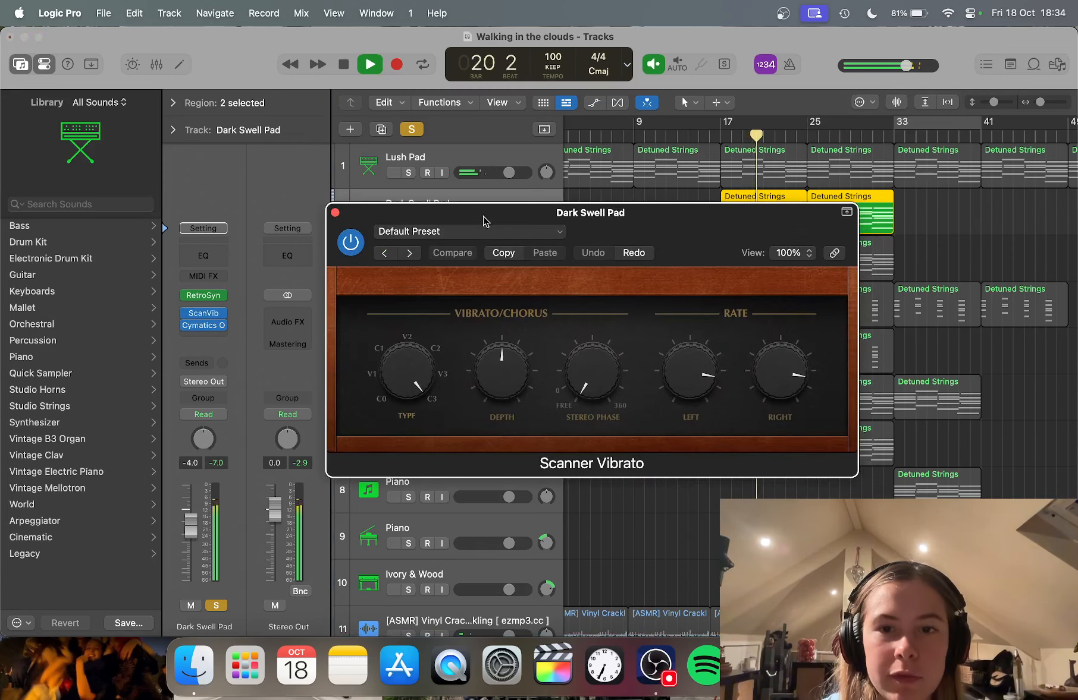
left_click(335, 214)
mouse_move(186, 315)
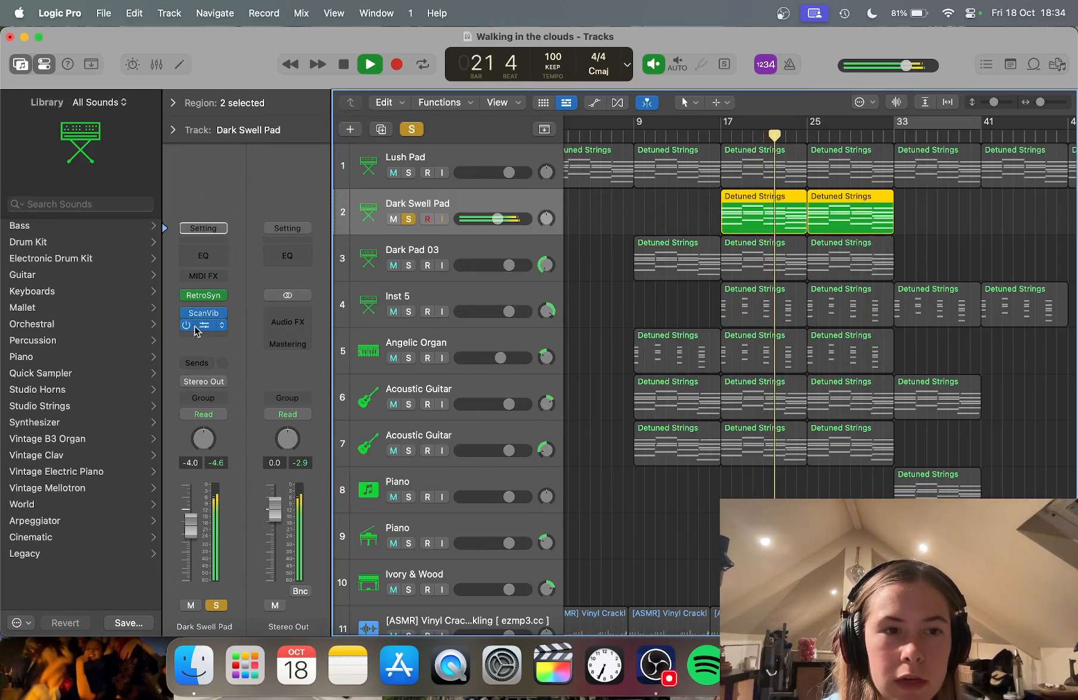
left_click(195, 327)
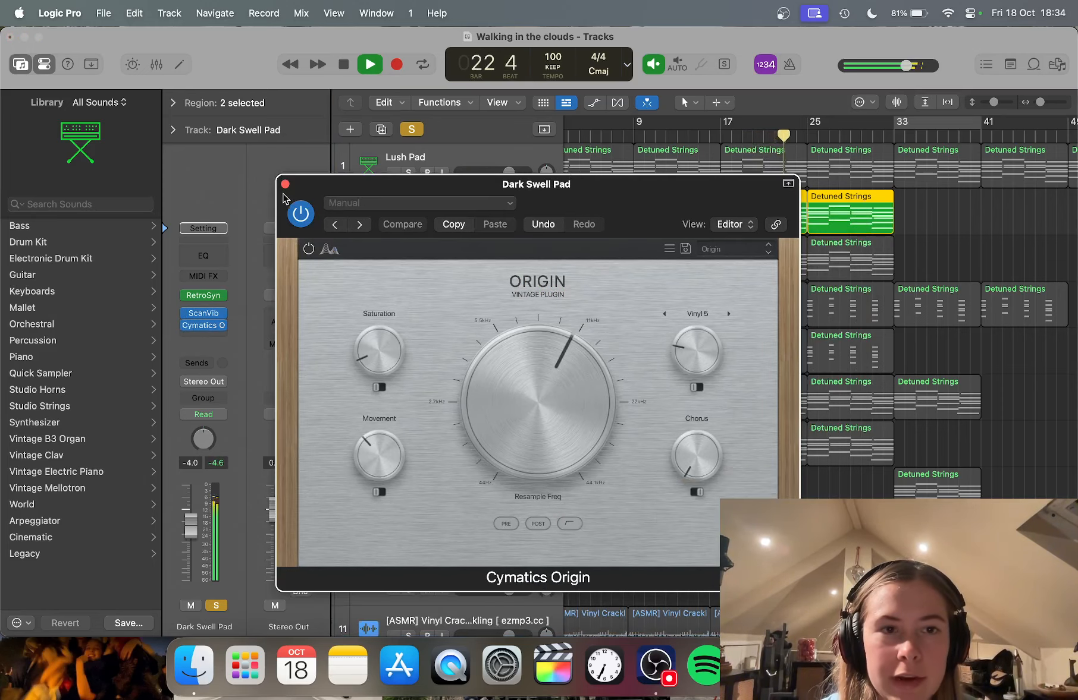
left_click(285, 184)
mouse_move(187, 330)
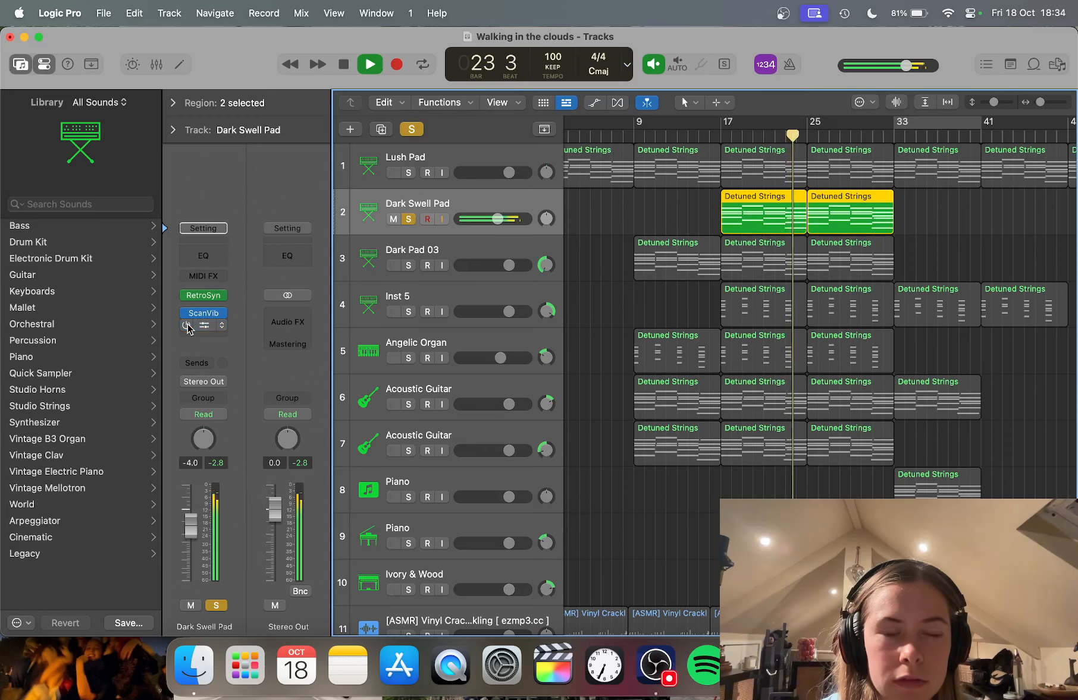
left_click(408, 220)
Step: Examine how the tracks are layered across the arrangement during playback, on to the section starting at bar 33
scroll(615, 249, "down", 5)
scroll(616, 250, "down", 4)
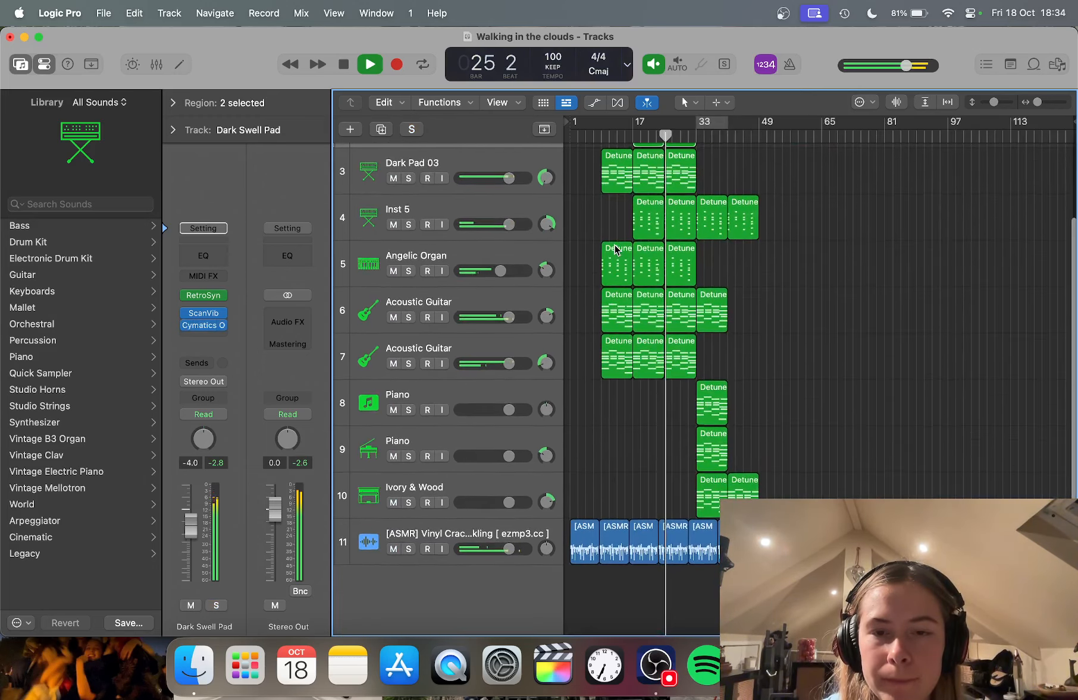
scroll(615, 248, "up", 5)
scroll(615, 248, "up", 4)
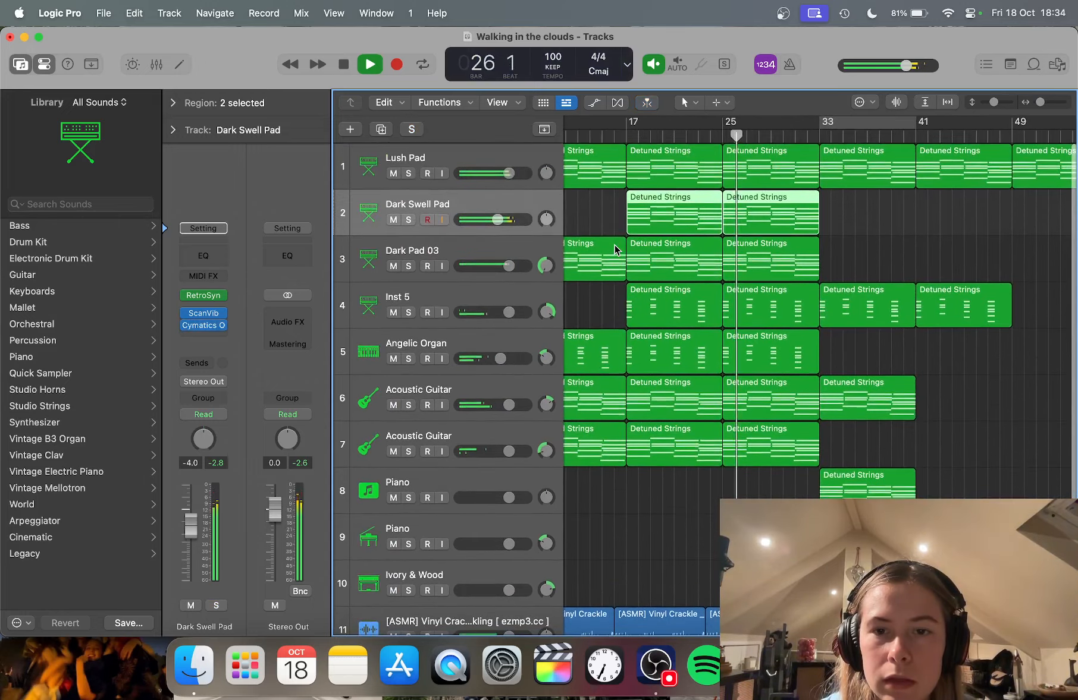
scroll(616, 244, "down", 4)
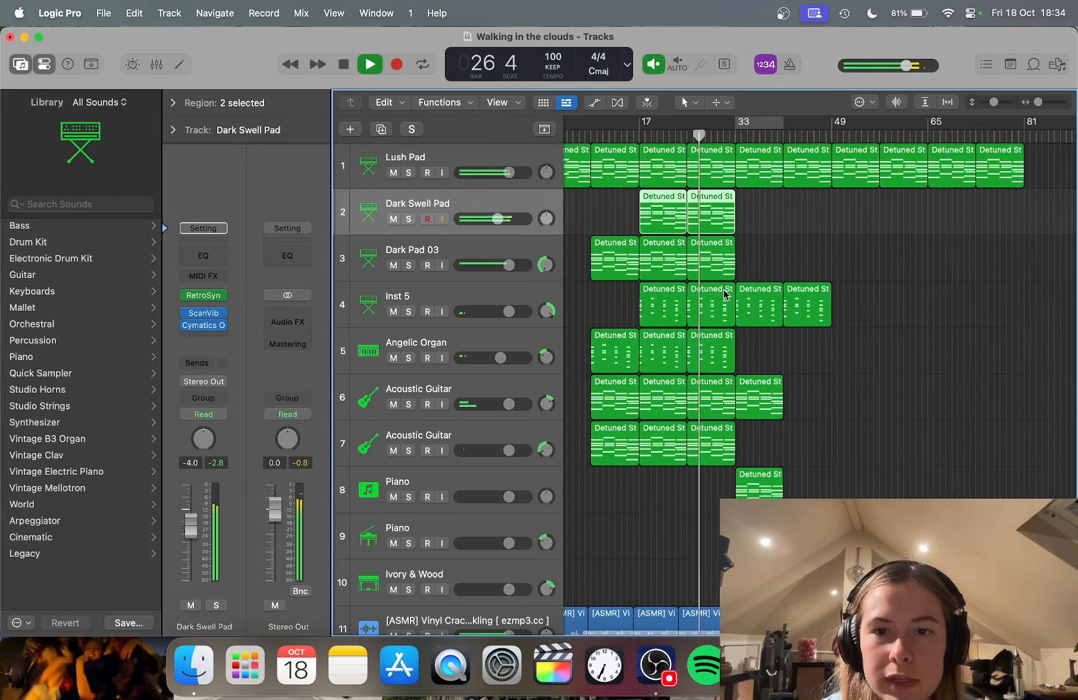
scroll(724, 294, "down", 1)
scroll(724, 294, "right", 2)
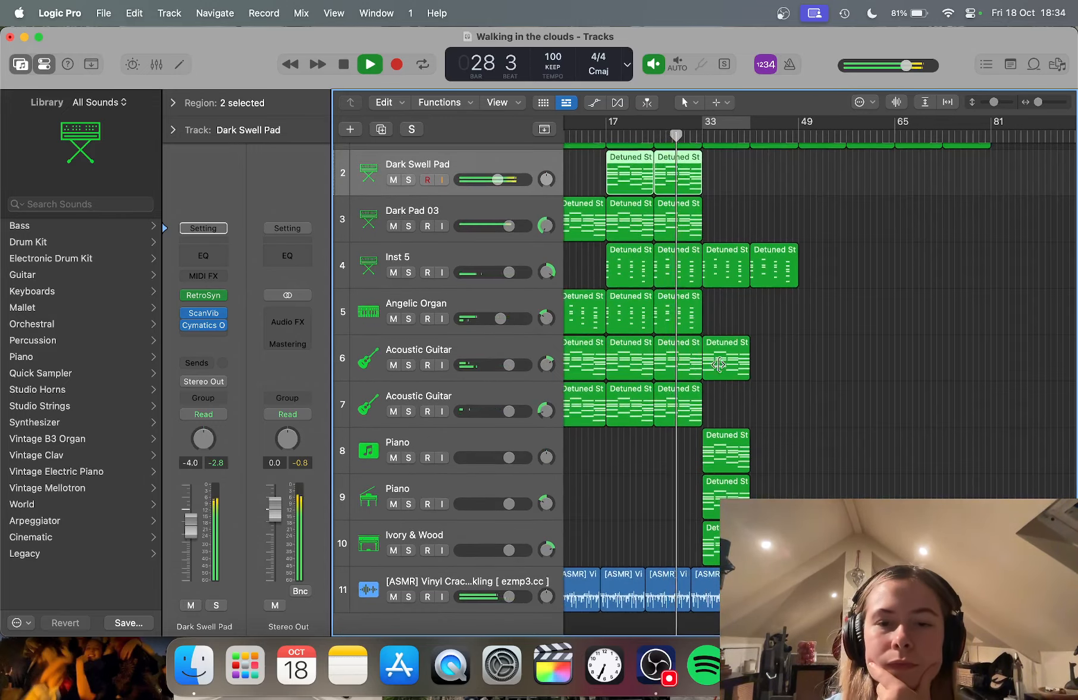
scroll(718, 364, "up", 3)
scroll(718, 363, "down", 5)
scroll(718, 369, "up", 1)
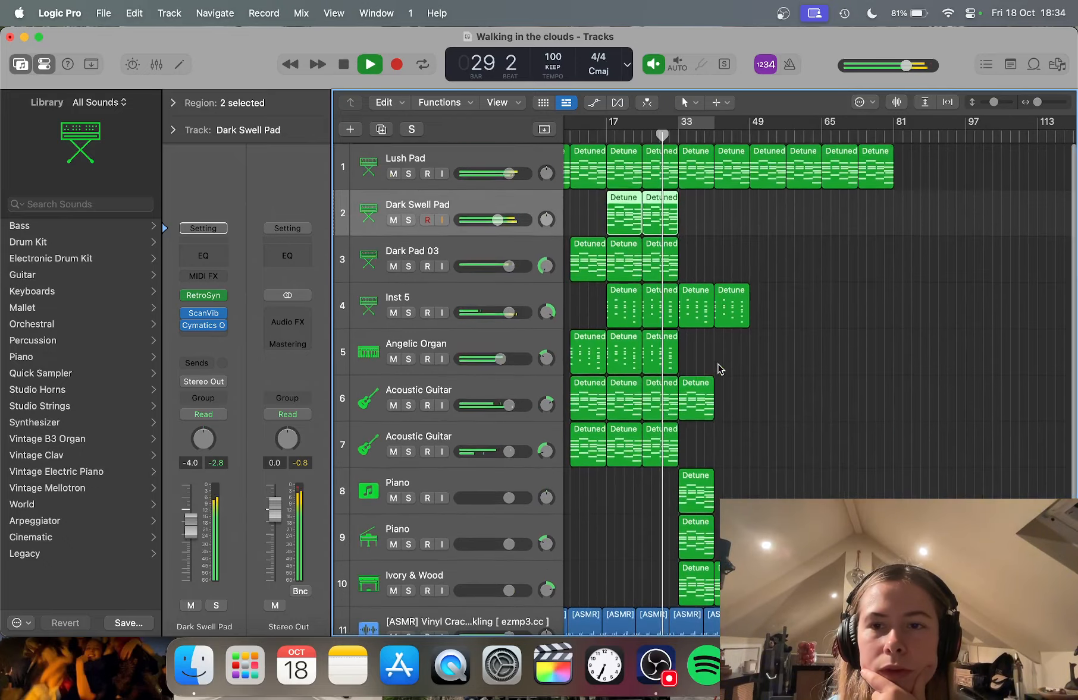
scroll(798, 305, "down", 2)
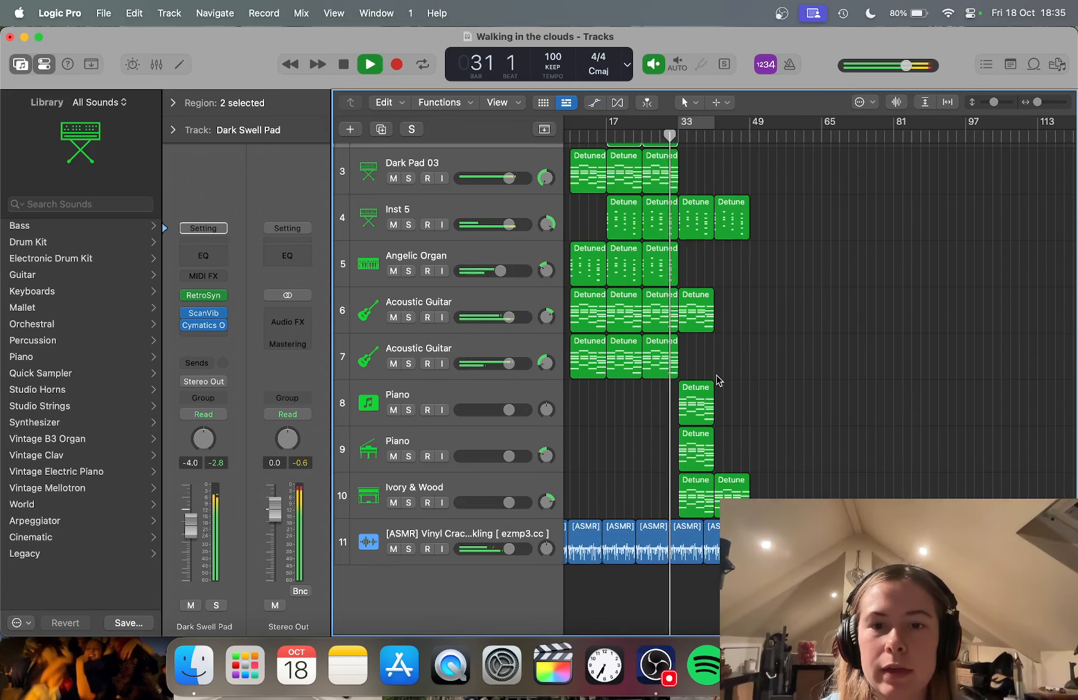
scroll(716, 297, "up", 2)
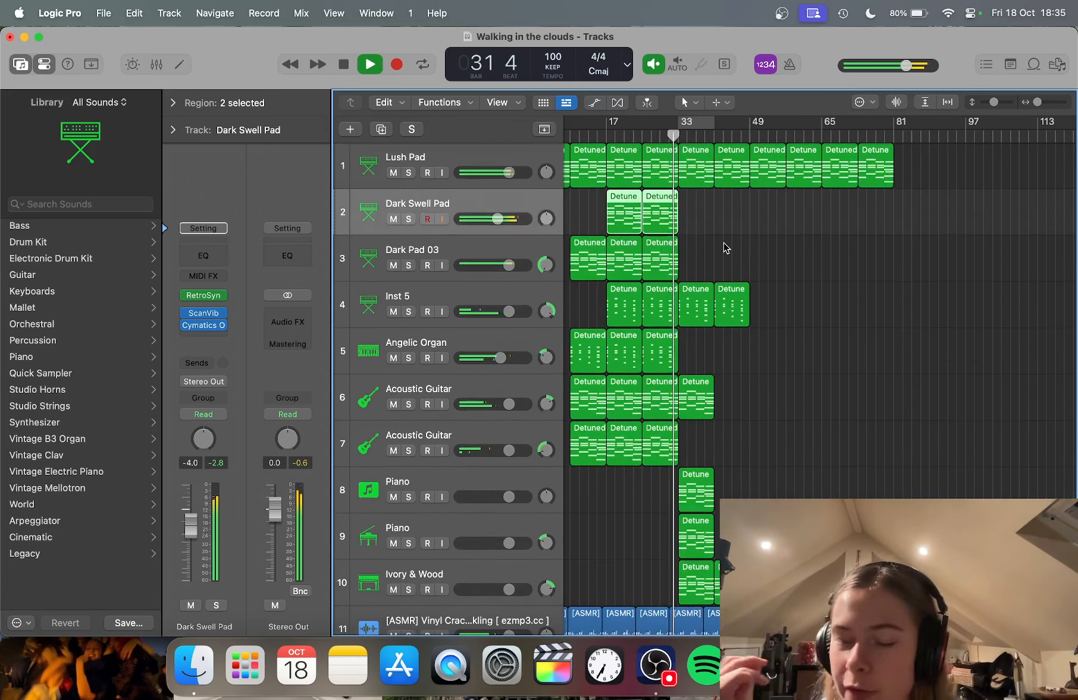
scroll(720, 274, "down", 2)
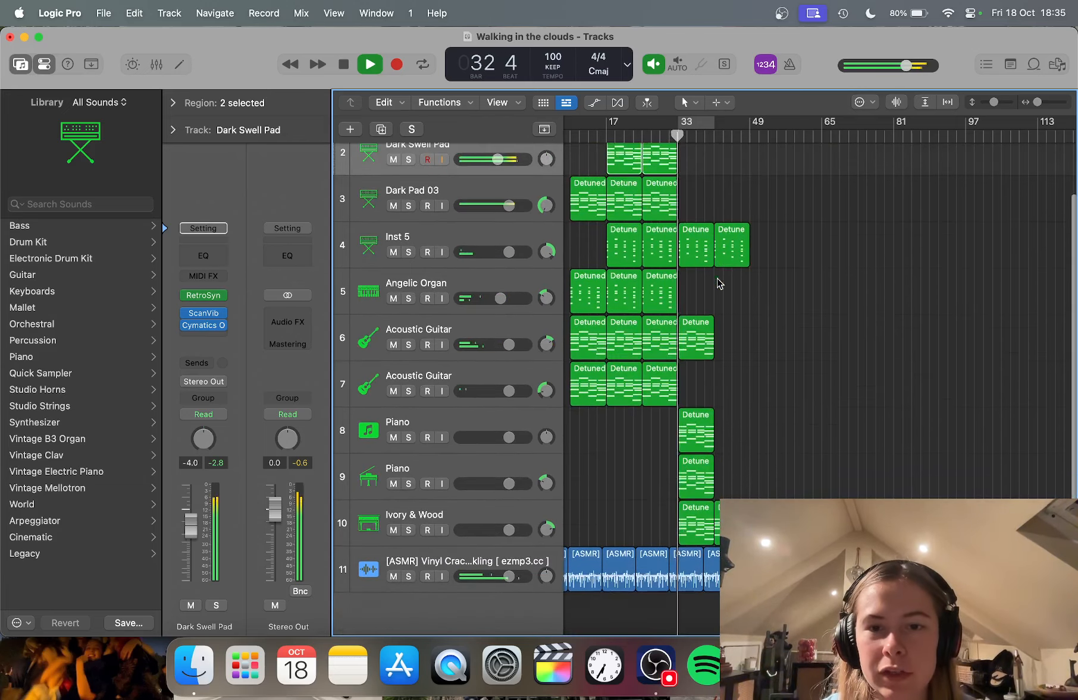
scroll(714, 333, "up", 8)
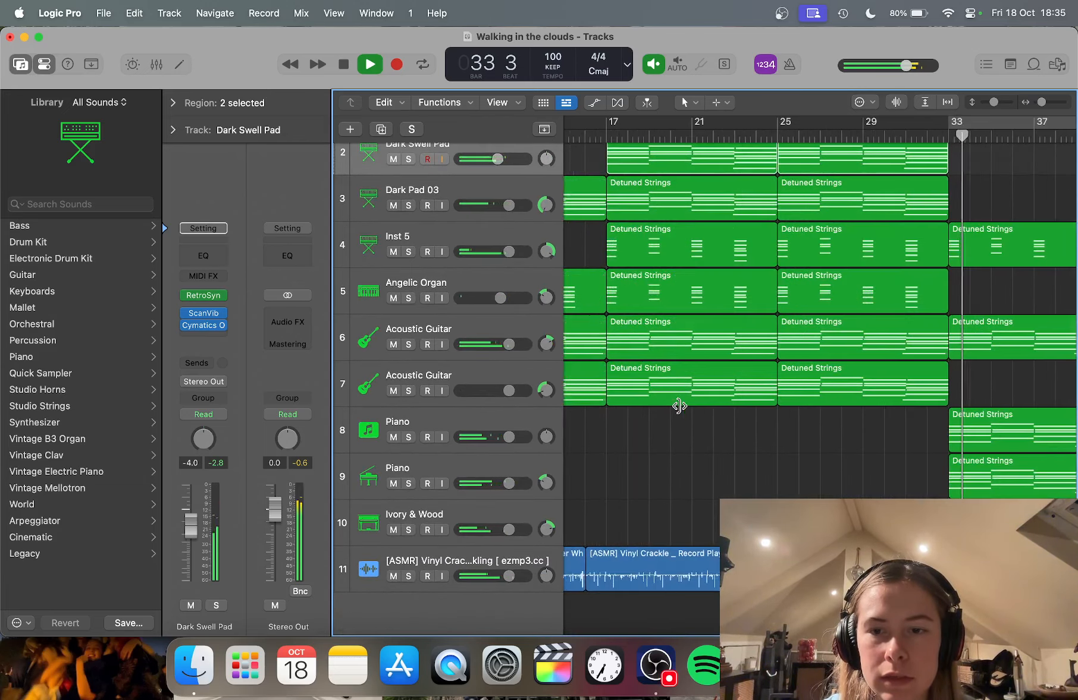
scroll(678, 406, "right", 4)
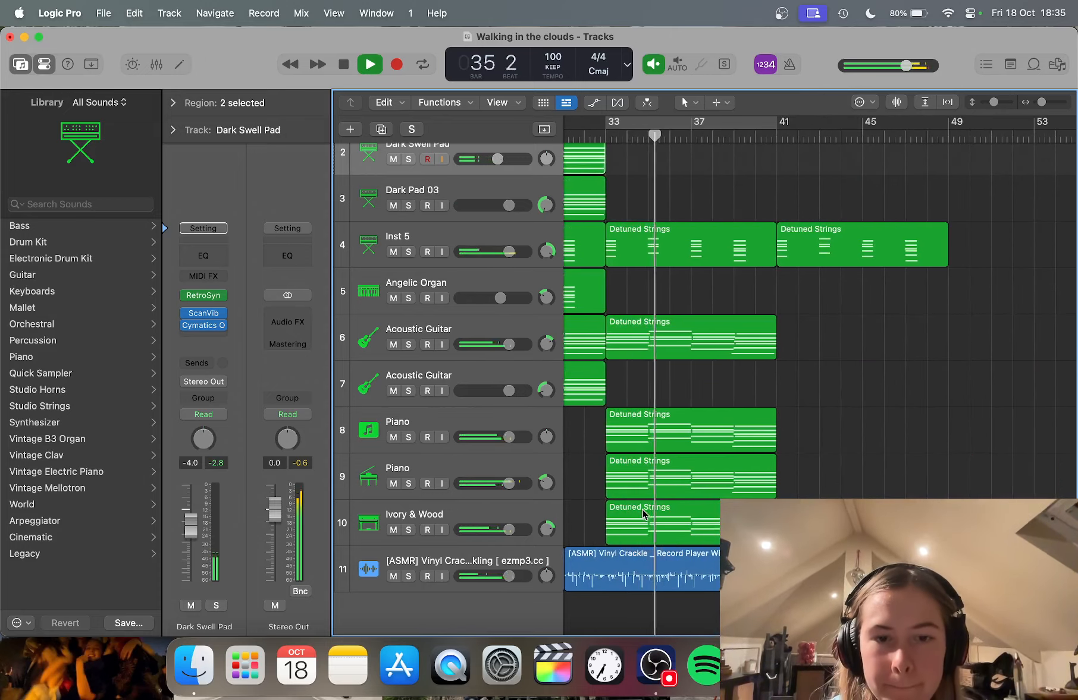
left_click(743, 524)
left_click(800, 524)
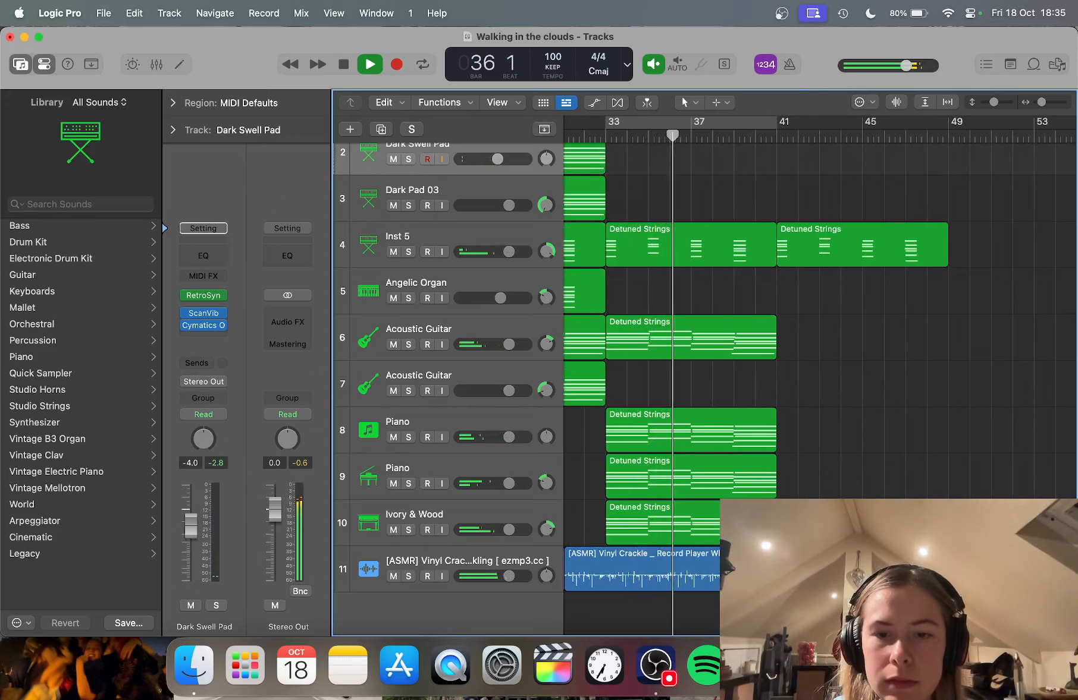
Step: Solo the Piano on track 9, and move the solo to Ivory & Wood on track 10
left_click(408, 484)
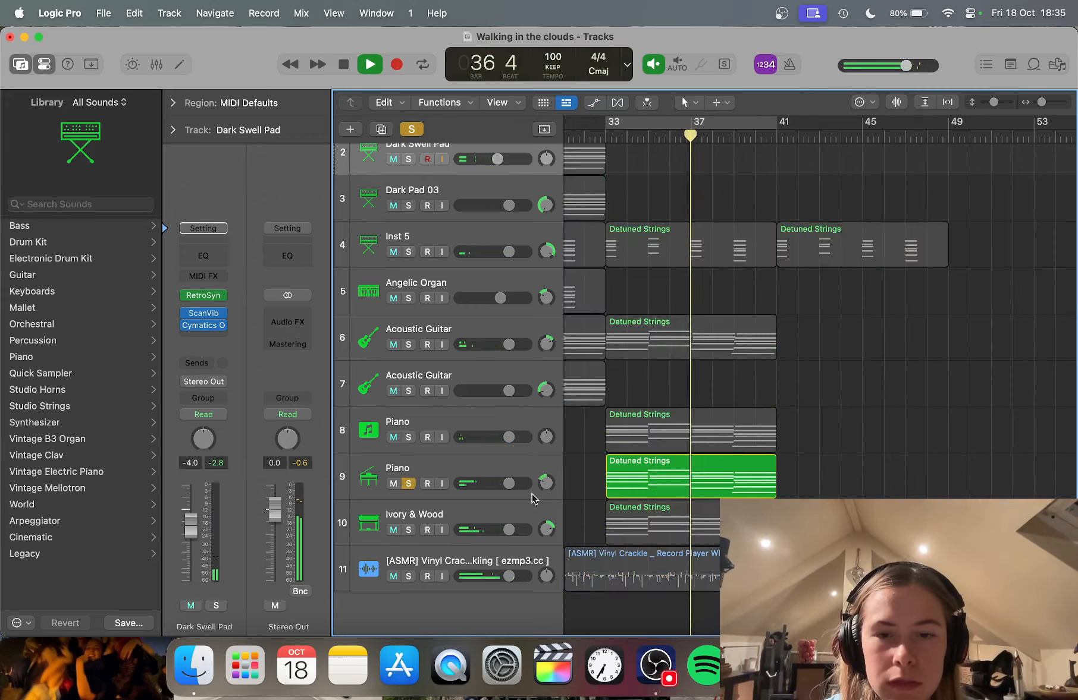
left_click(409, 530)
left_click(408, 484)
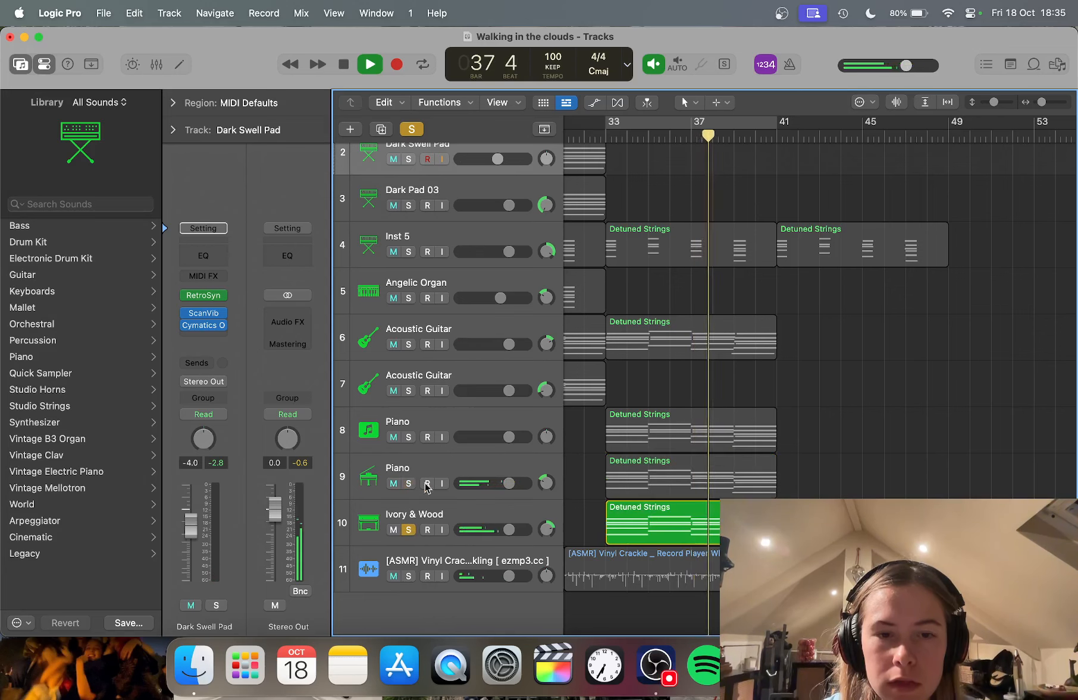
Step: Open the Ivory & Wood region at bar 33 in the Piano Roll and apply a Fixed Velocity transform of 113 to its notes
double_click(635, 525)
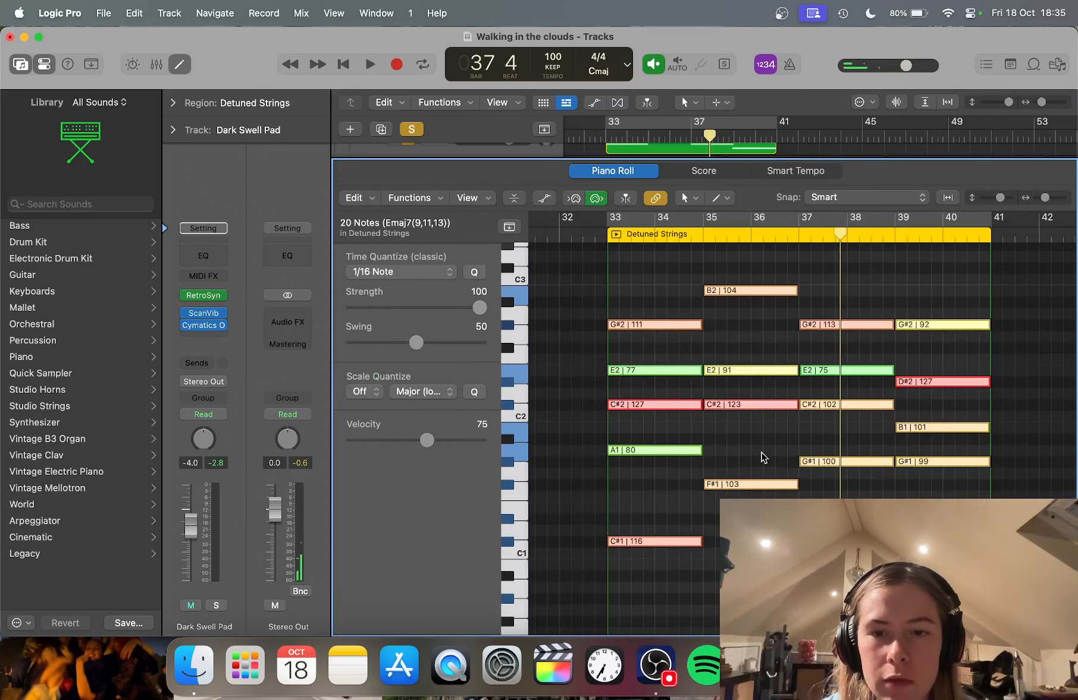
left_click(409, 197)
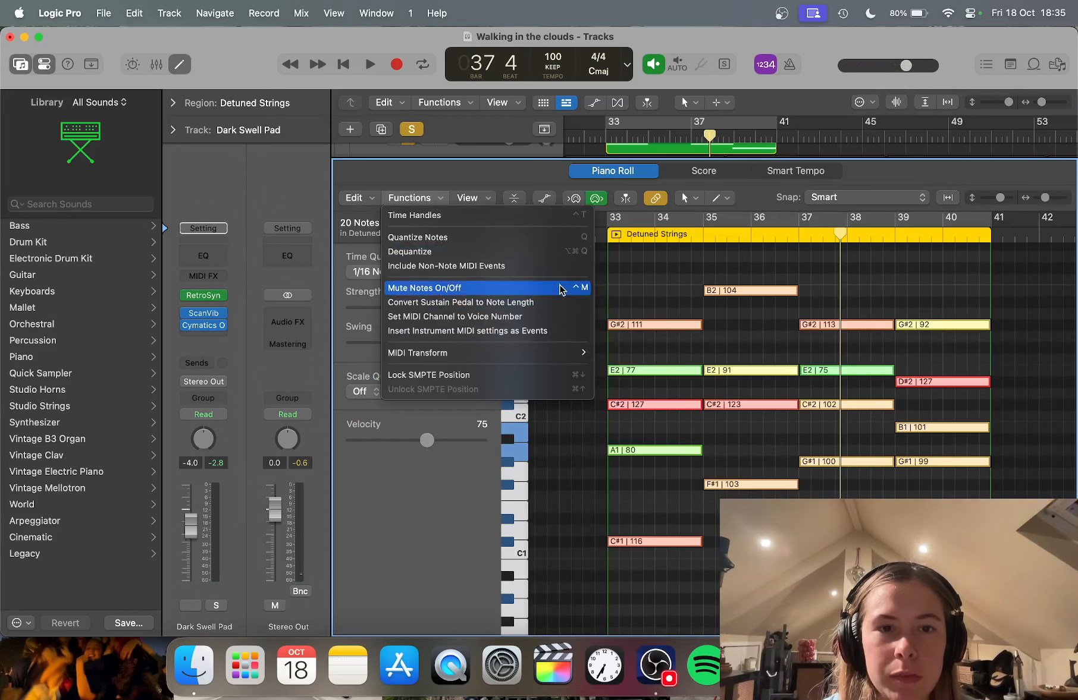
mouse_move(569, 355)
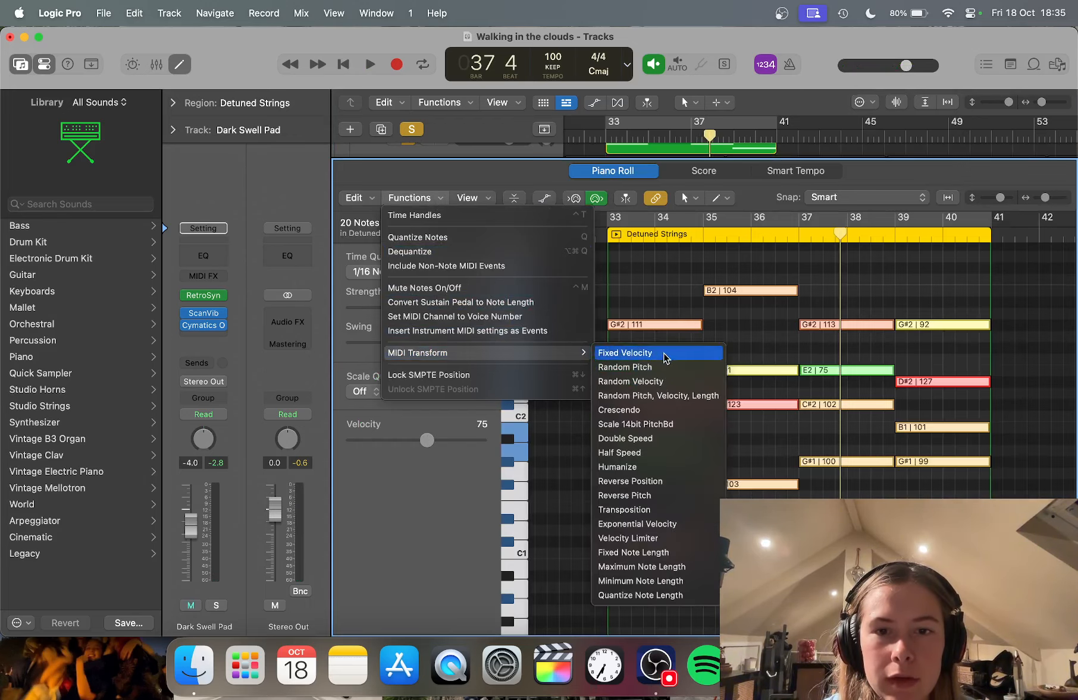
left_click(589, 442)
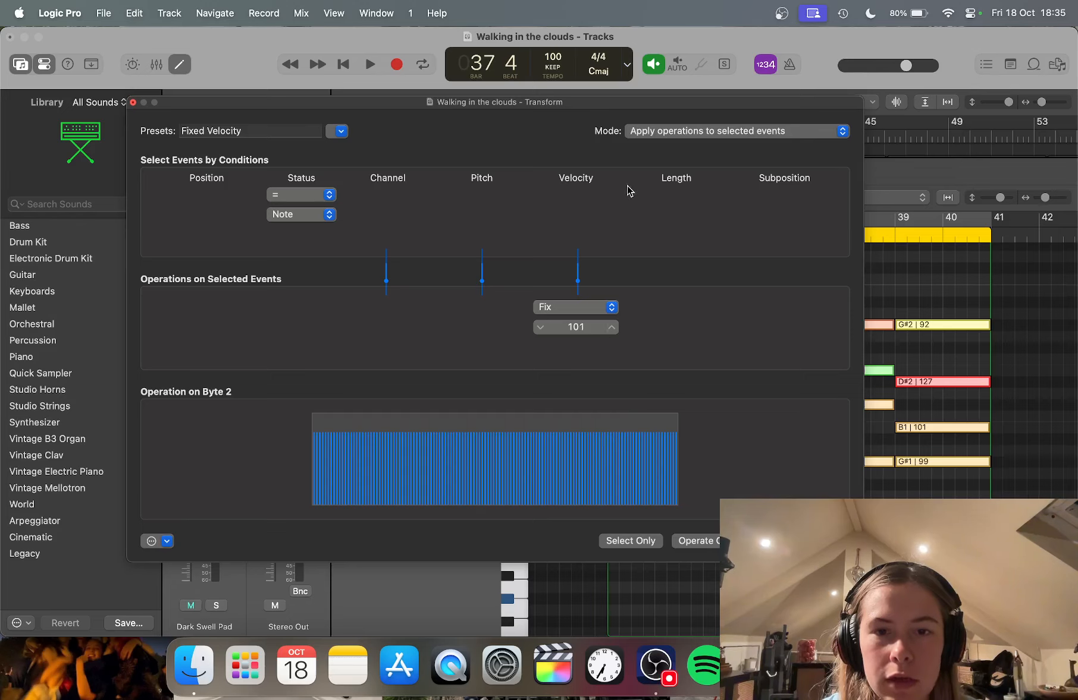
left_click_drag(575, 327, 575, 321)
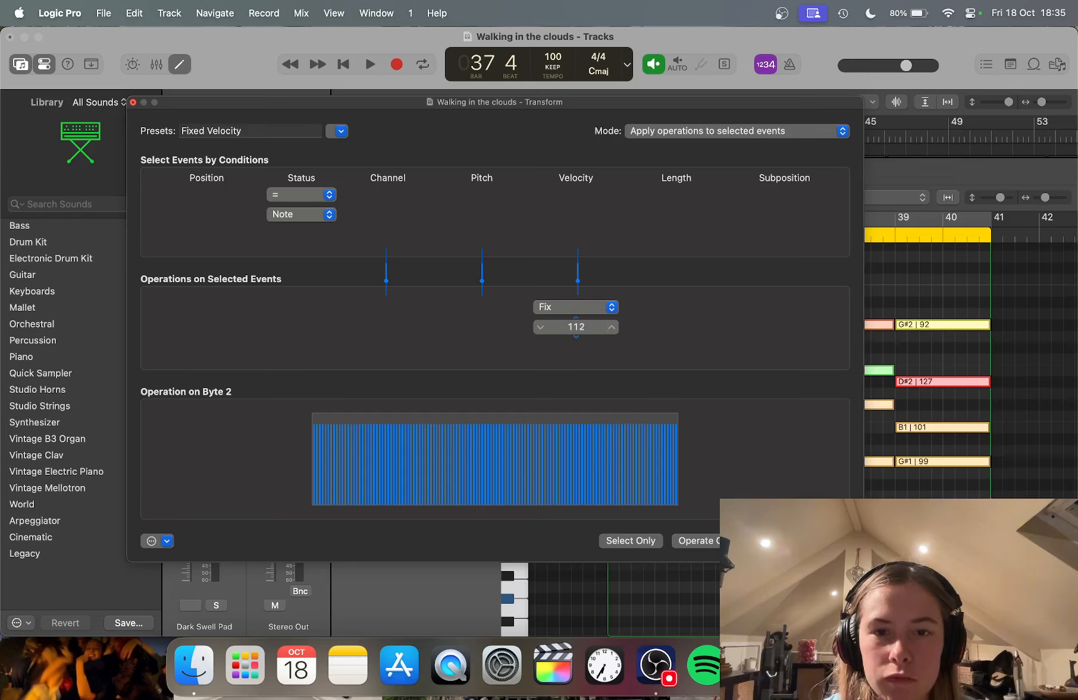
left_click(801, 541)
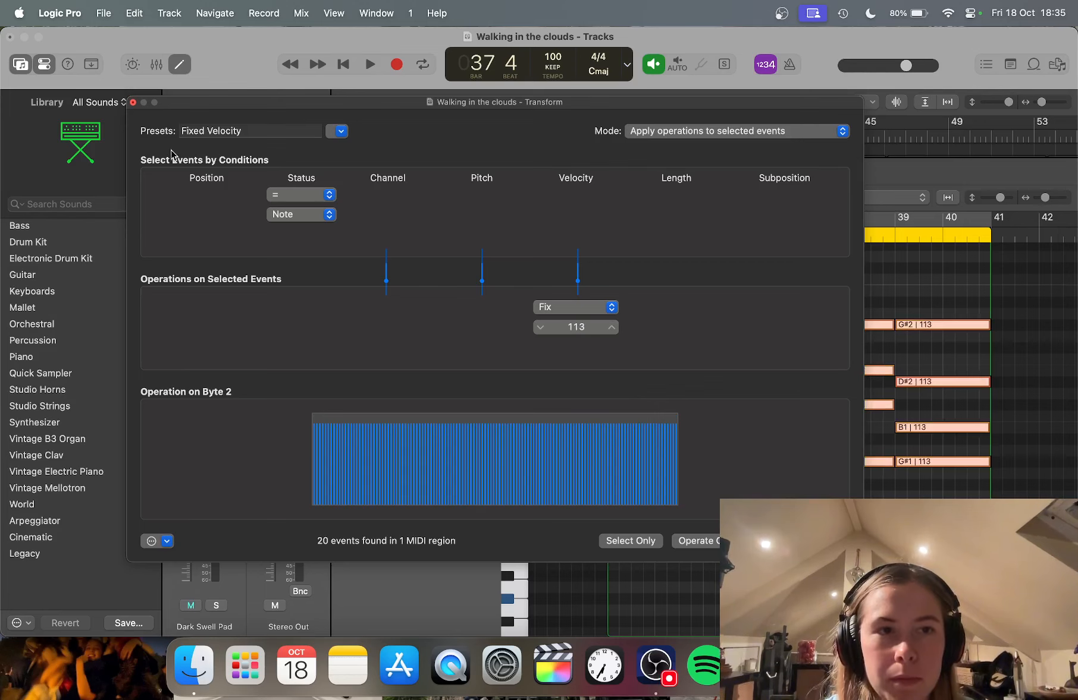
left_click(133, 102)
Step: Play the Ivory & Wood region from bar 33 and set the velocity of all its notes to 127
left_click(723, 441)
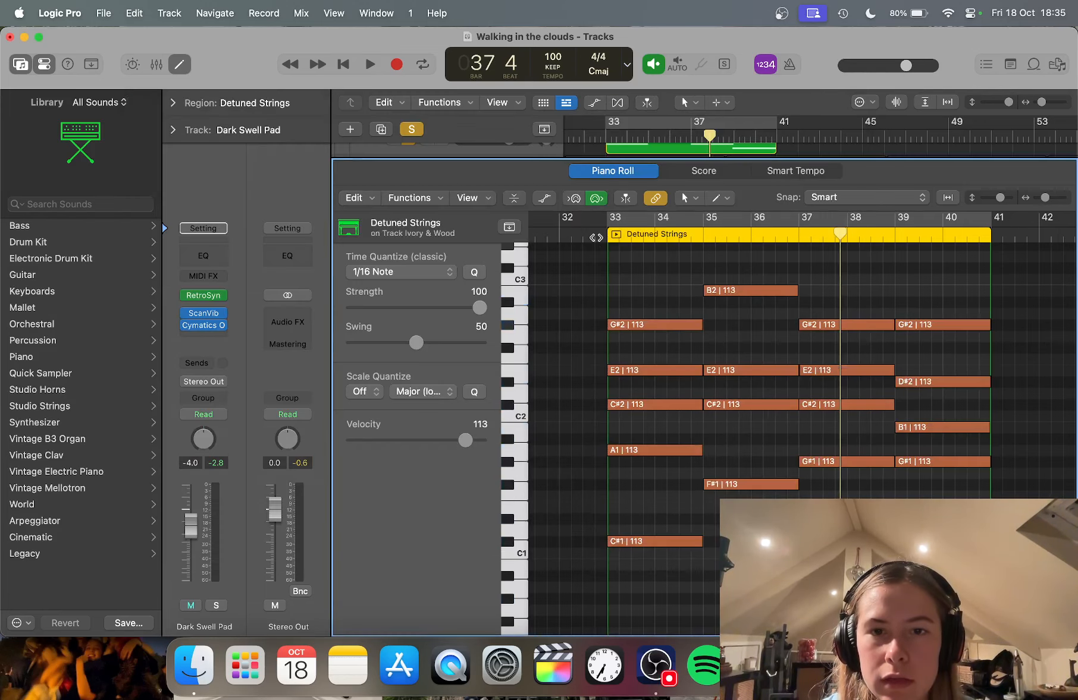
key("space")
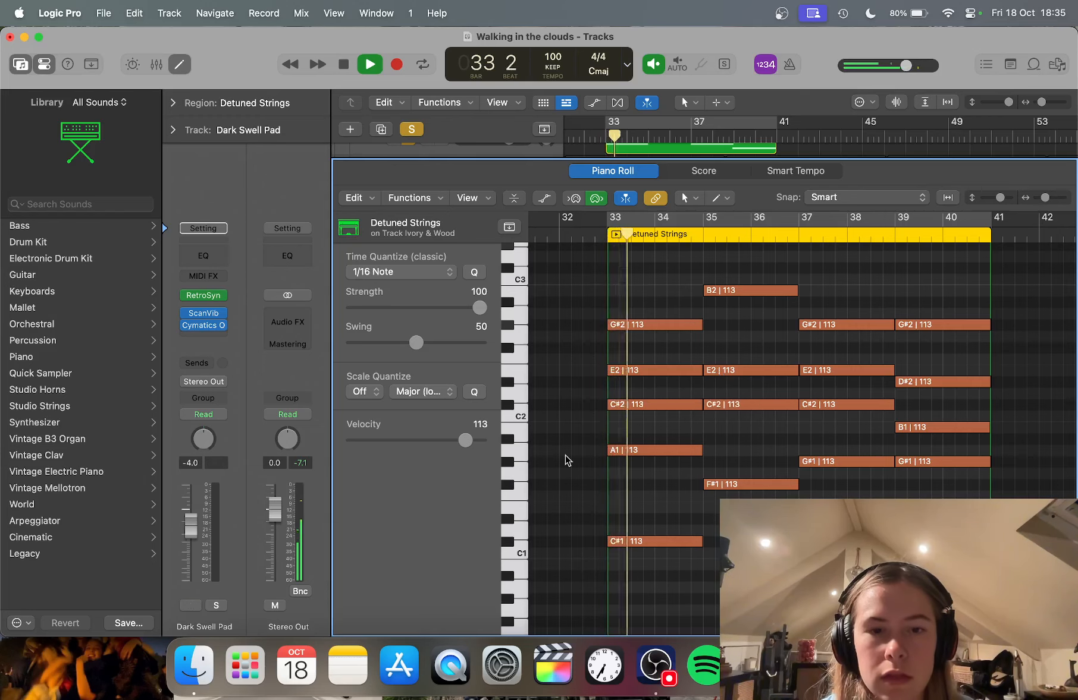
key("super+a")
left_click_drag(465, 441, 493, 441)
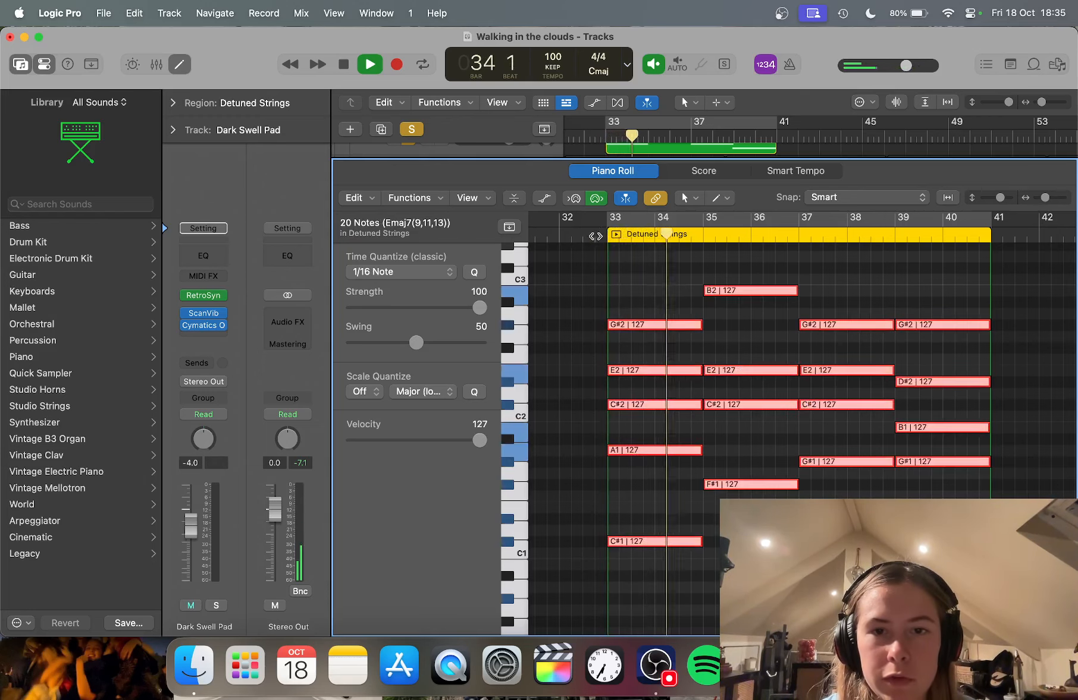
Step: Replay the Ivory & Wood region from bar 33, close the Piano Roll and centre the track's pan
left_click(594, 236)
left_click(659, 294)
key("e")
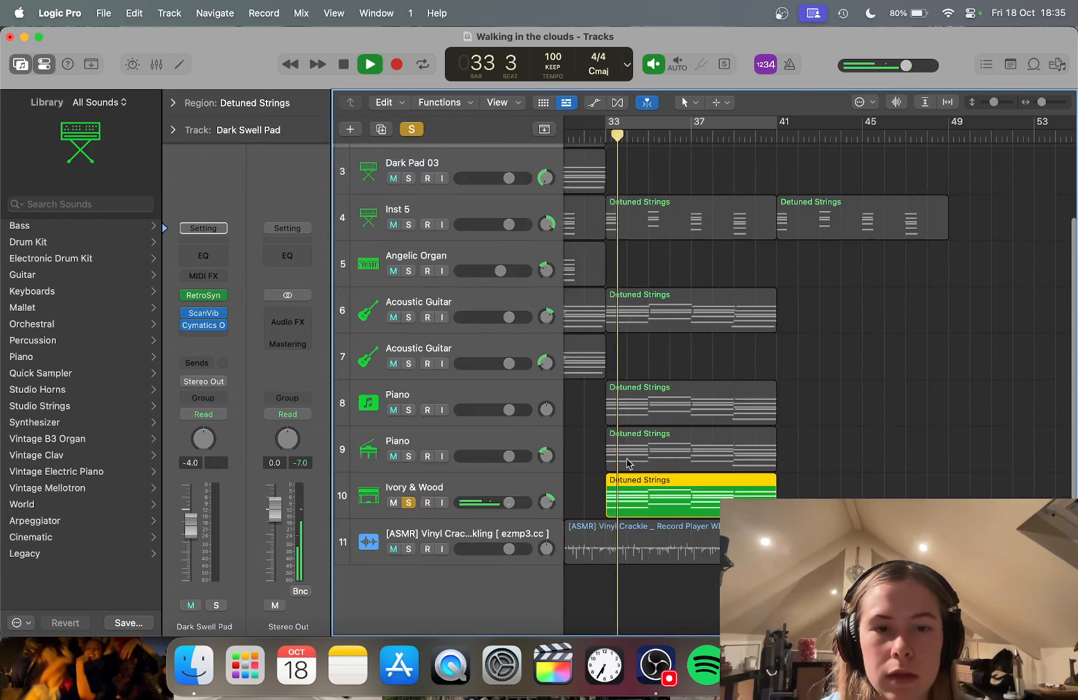
left_click_drag(546, 503, 549, 526)
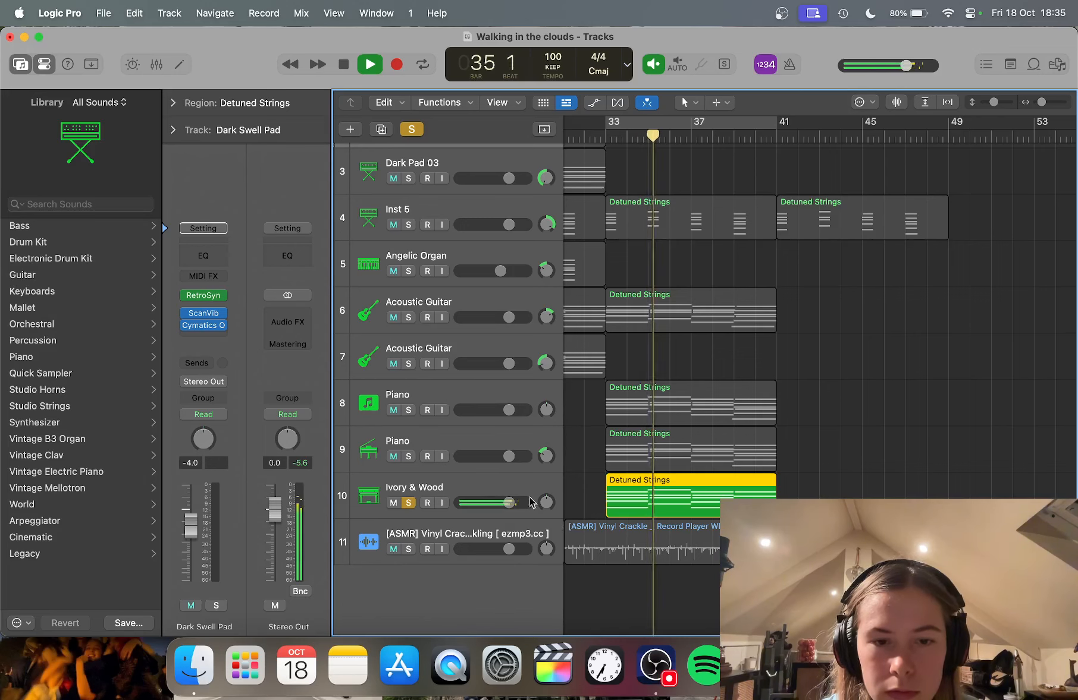
Step: Set the velocity of all notes in the Ivory & Wood region to 115 and return to the tracks view
key("e")
key("super+a")
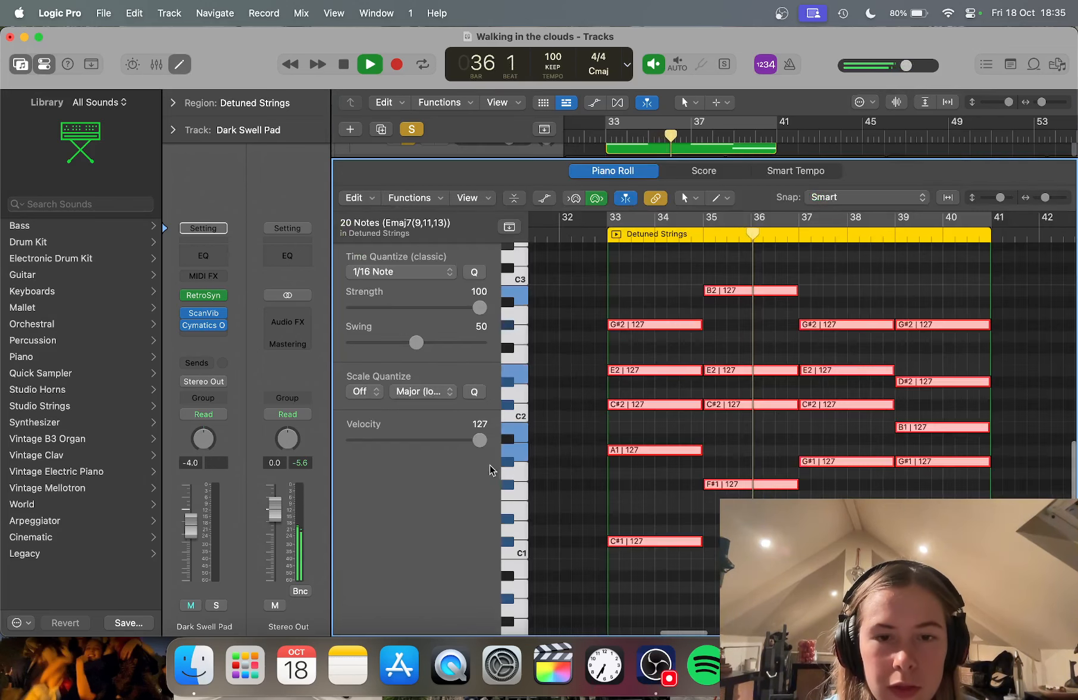
left_click_drag(478, 439, 465, 438)
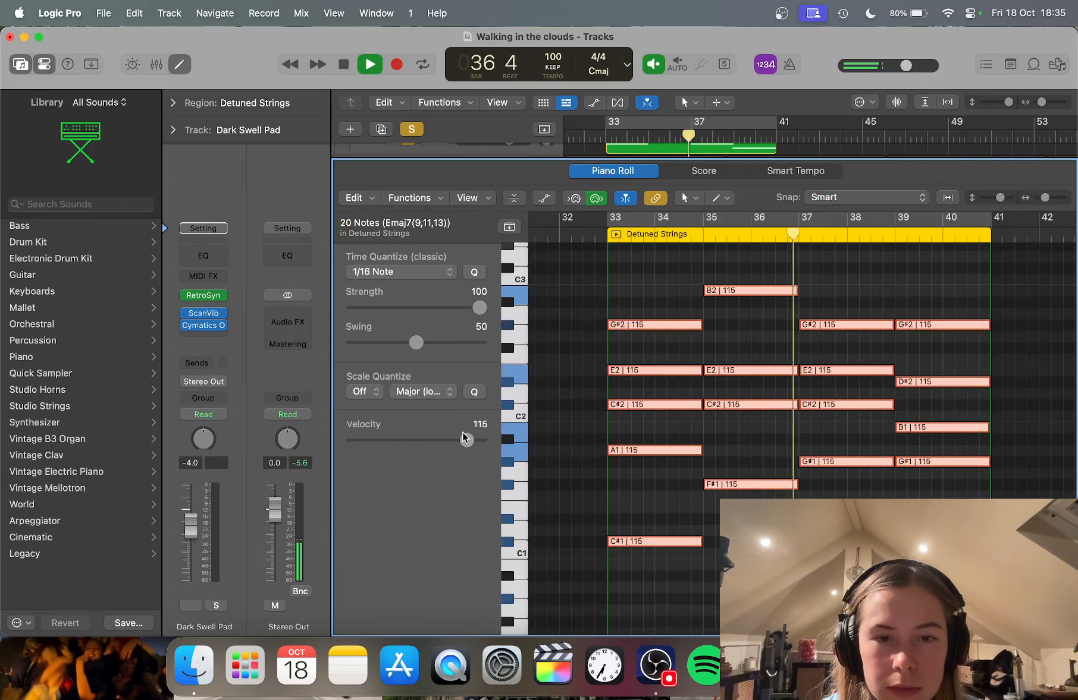
left_click(765, 447)
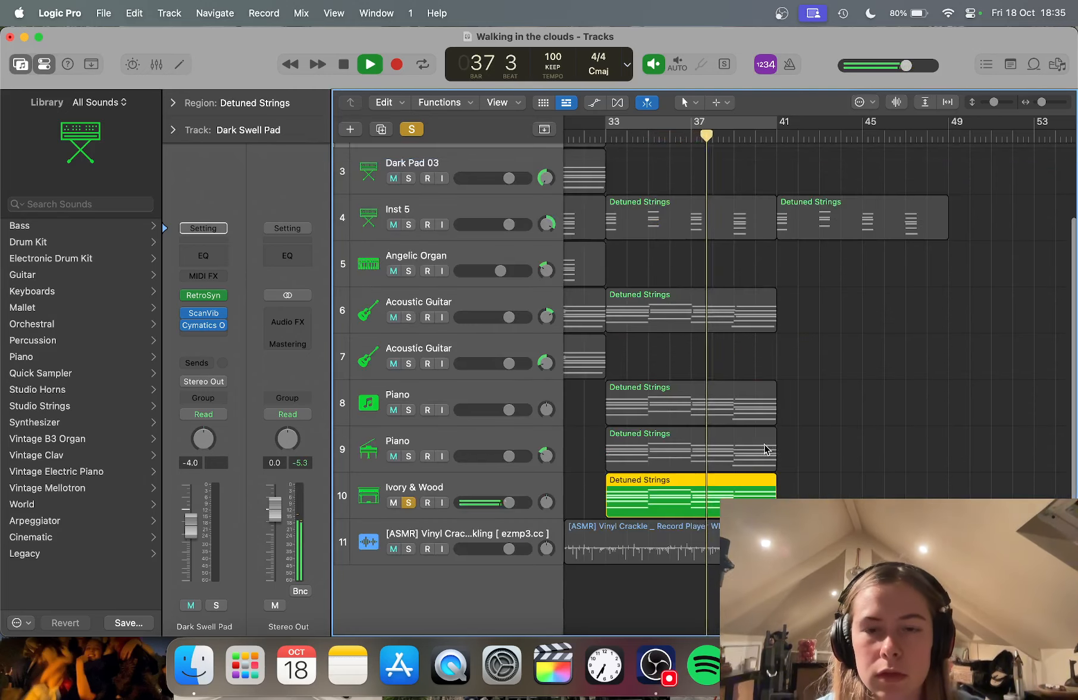
key("e")
Step: Unsolo Ivory & Wood, play the full arrangement from bar 33 and stop the playback
left_click(408, 503)
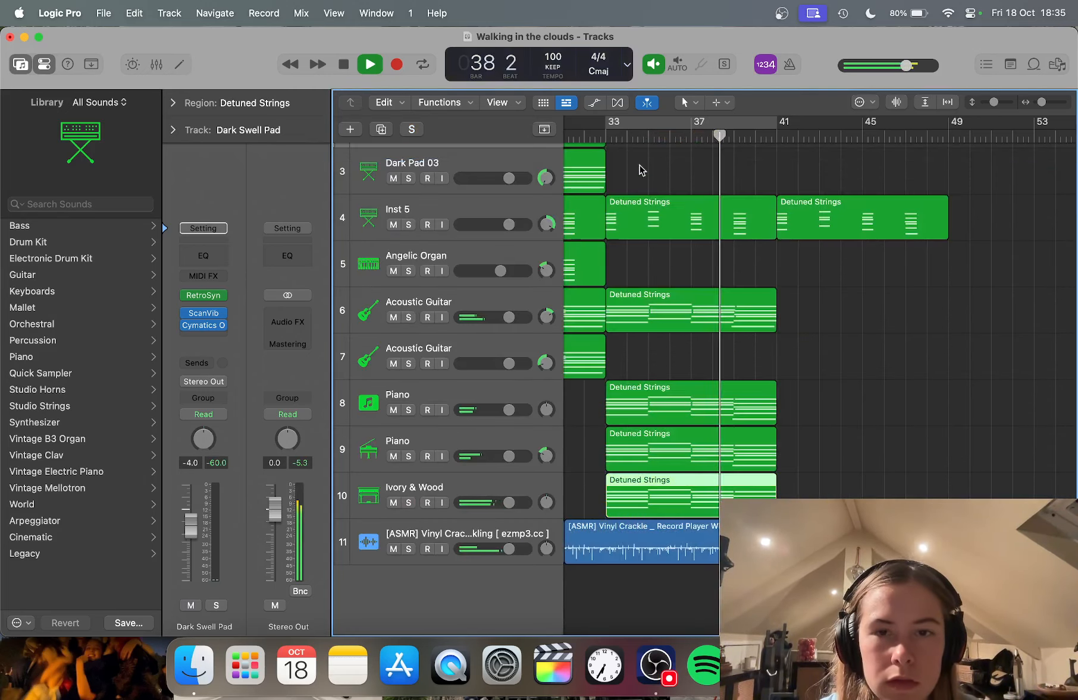
left_click(588, 139)
left_click(592, 484)
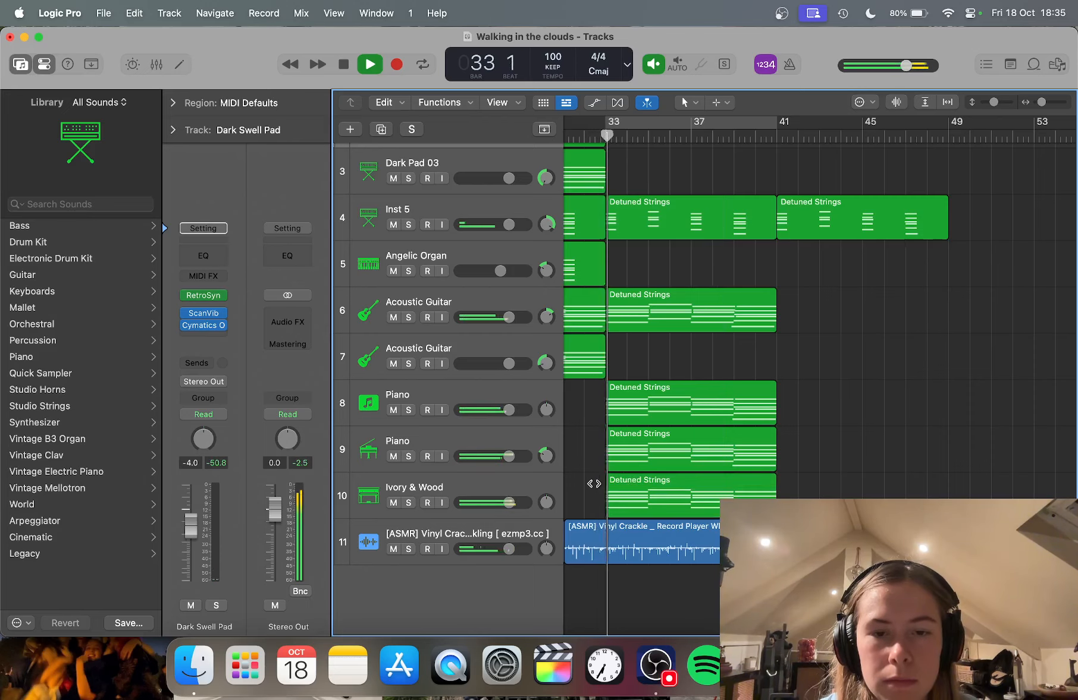
scroll(594, 484, "up", 5)
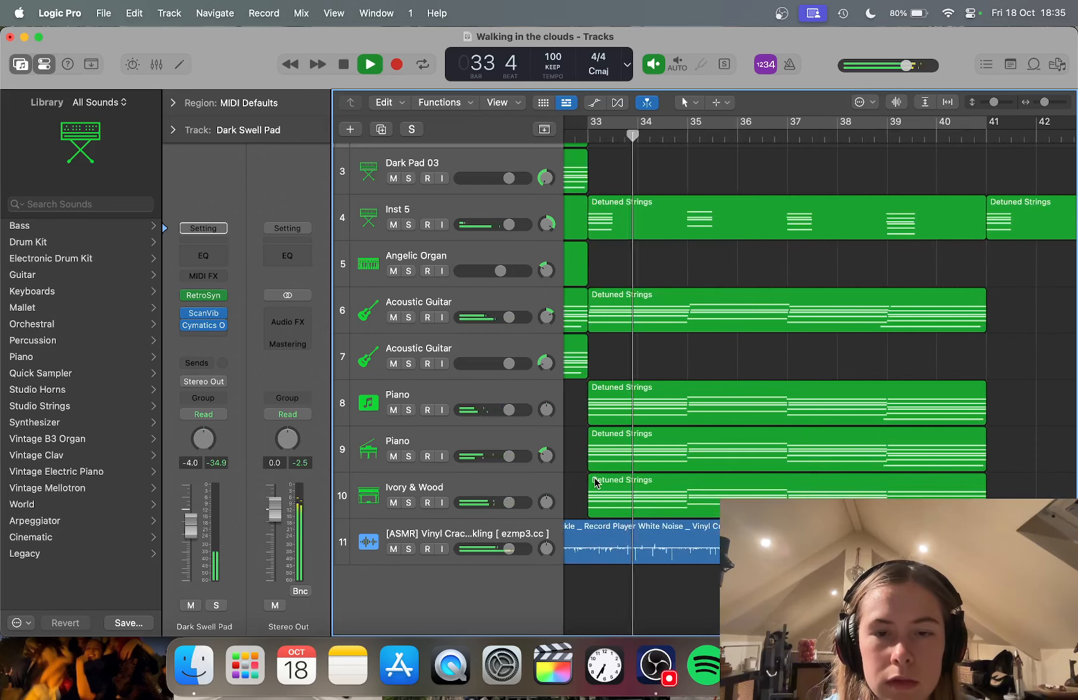
scroll(597, 484, "down", 3)
scroll(594, 484, "down", 2)
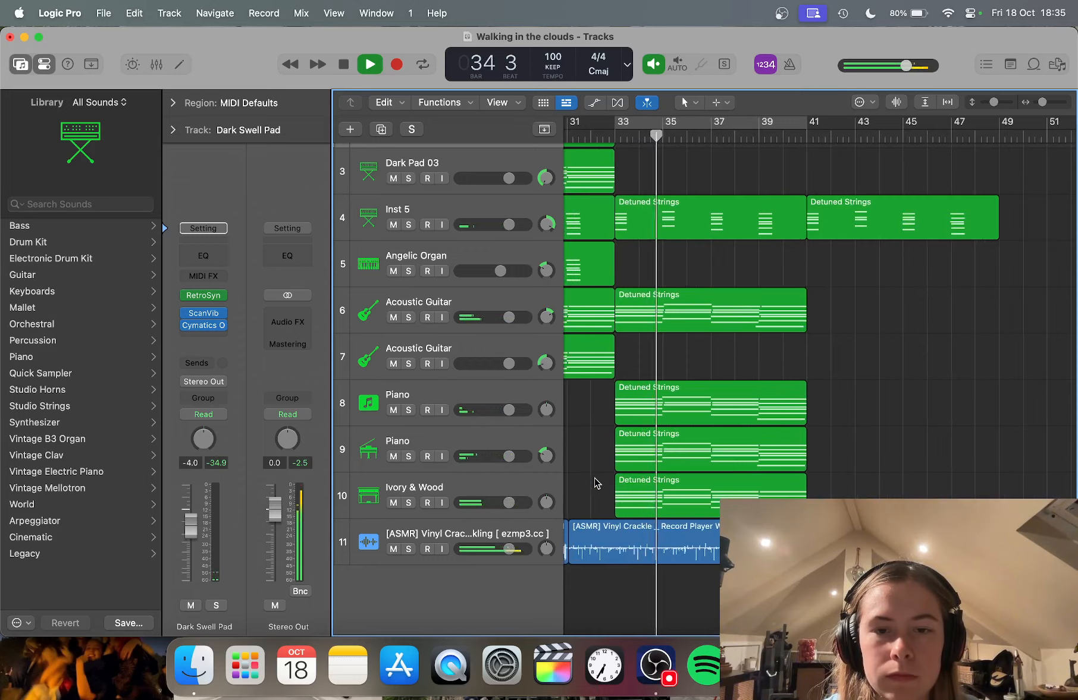
scroll(661, 344, "down", 5)
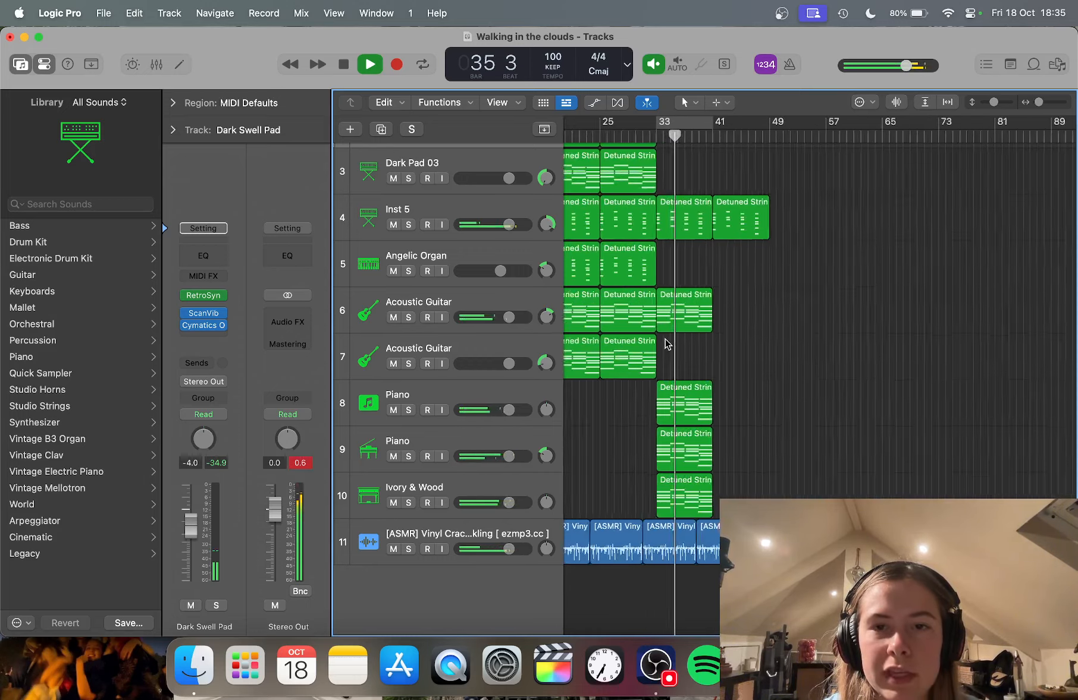
key("space")
scroll(666, 333, "up", 3)
mouse_move(672, 123)
left_mouse_down()
mouse_move(699, 125)
mouse_move(602, 140)
mouse_move(550, 162)
left_mouse_up()
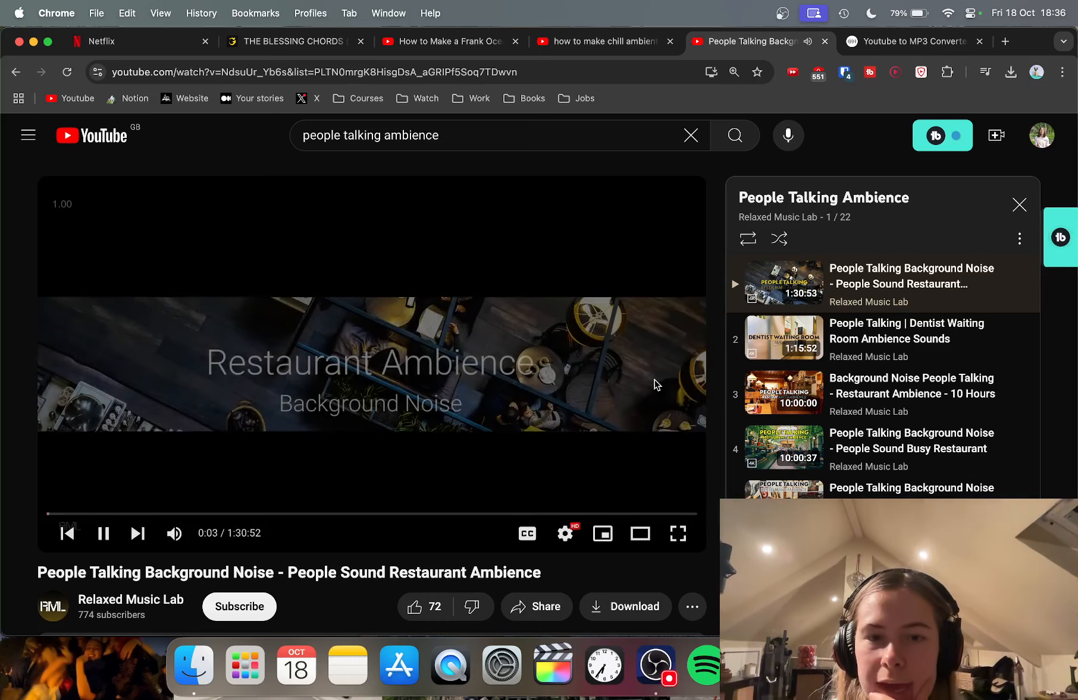
Step: Switch to YouTube in Chrome and sample the Theatre Ambience and train commuters videos from the People Talking Ambience playlist
scroll(818, 423, "down", 2)
scroll(818, 423, "down", 6)
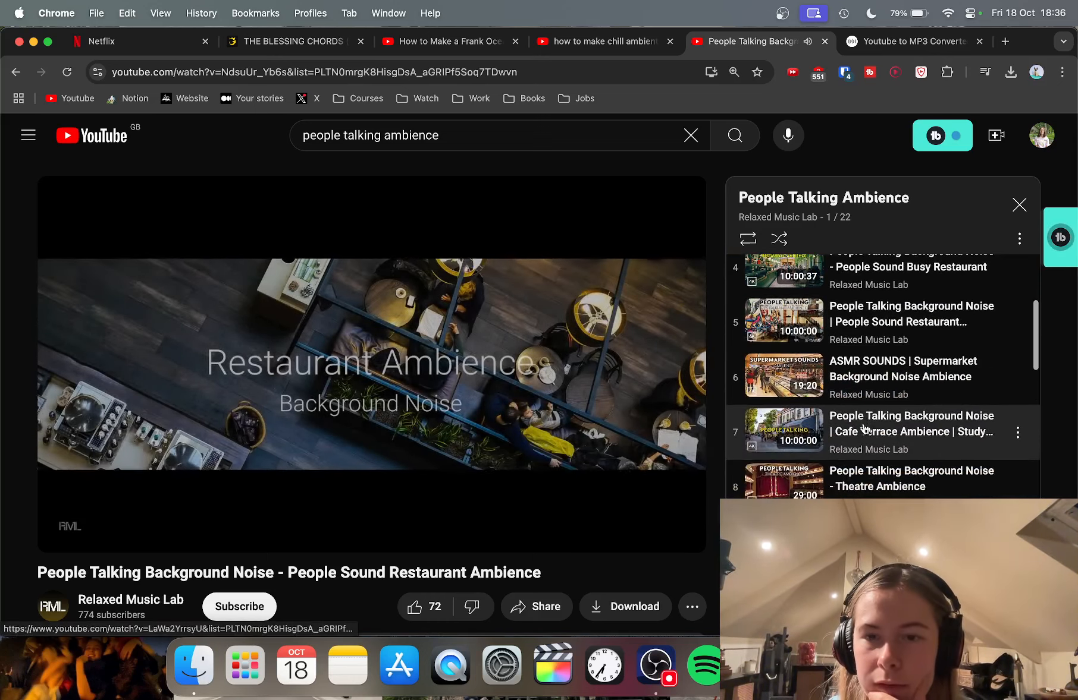
left_click(916, 390)
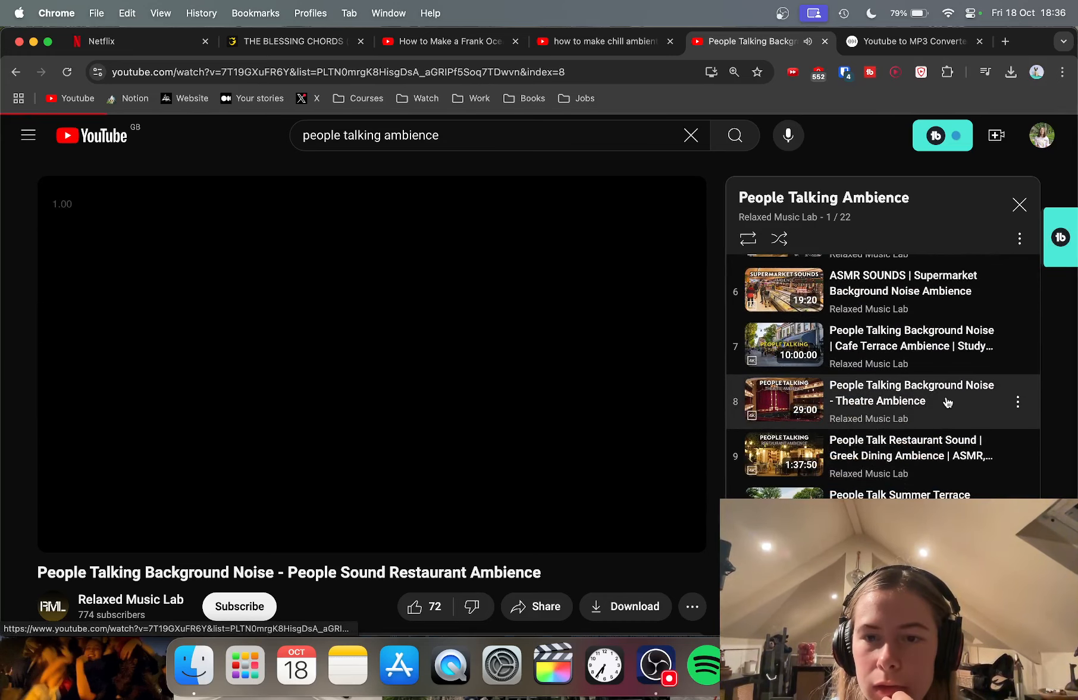
scroll(890, 354, "down", 10)
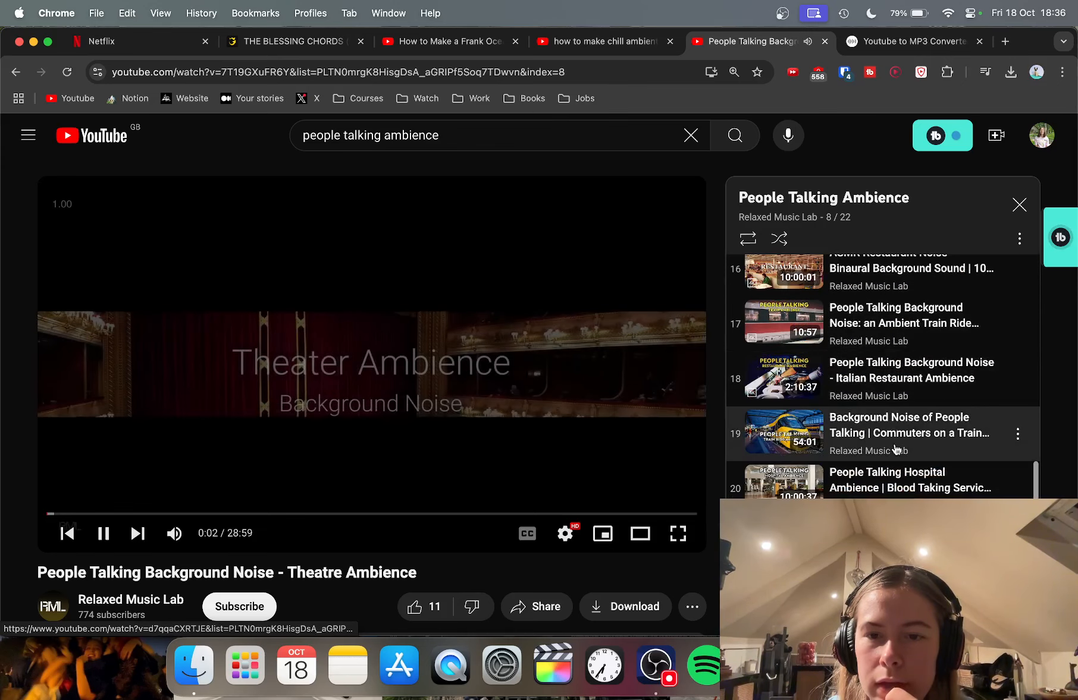
left_click(747, 420)
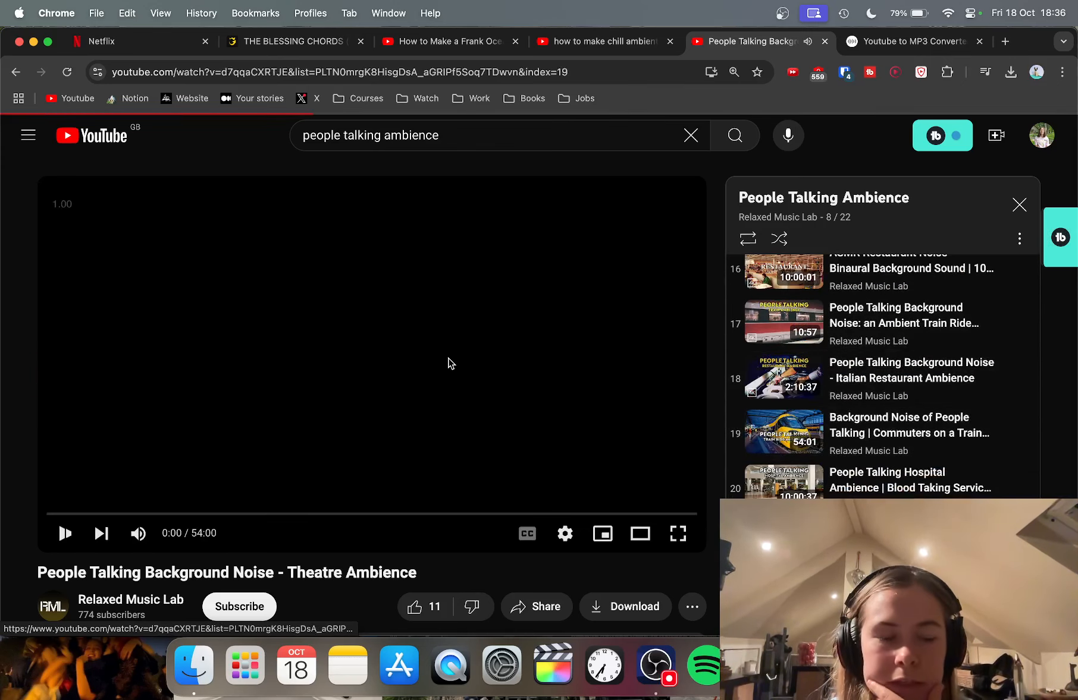
left_click(16, 72)
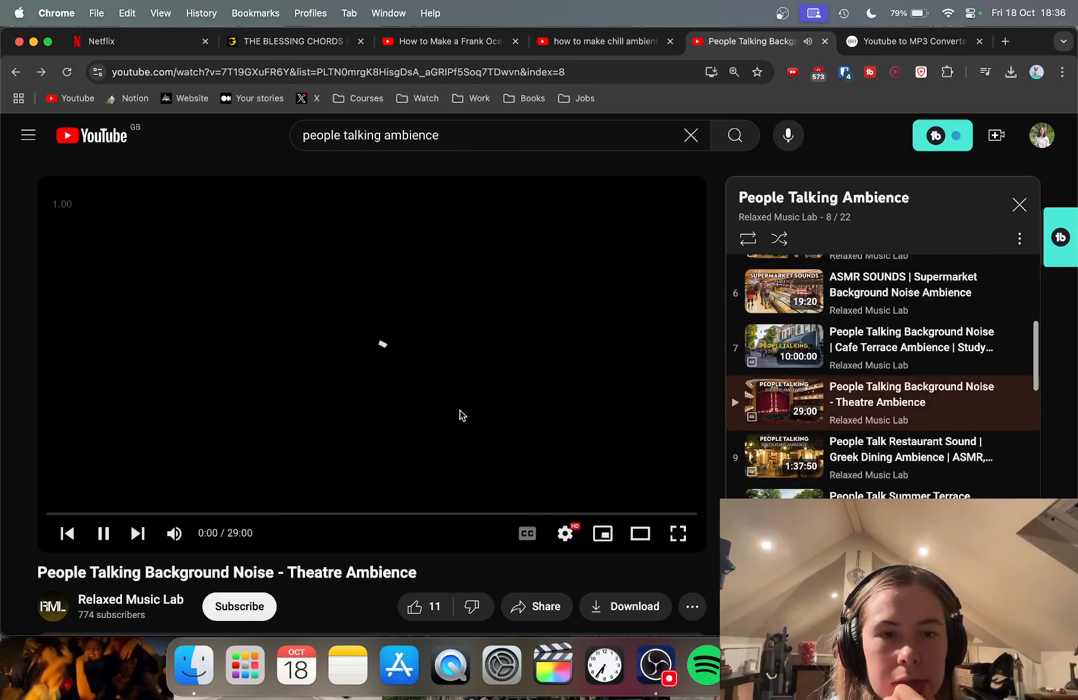
Step: Return to the "people talking ambience" results, close the mini player and open the video "Group of People Talking | HQ Sound Effect"
left_click(15, 72)
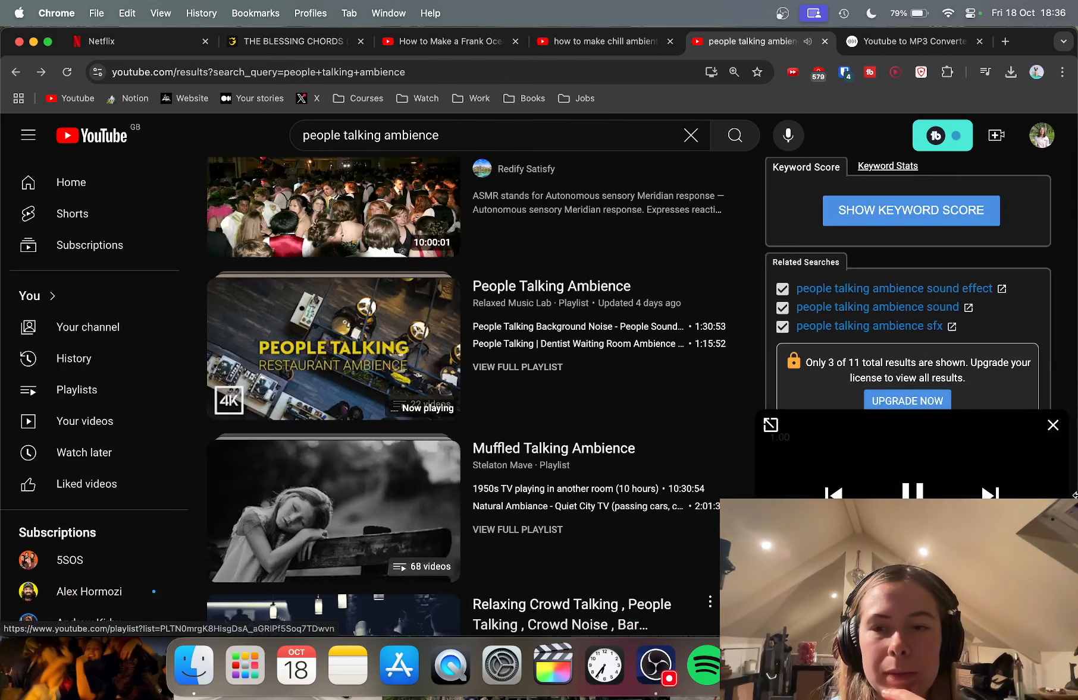
left_click(1052, 426)
scroll(567, 288, "down", 5)
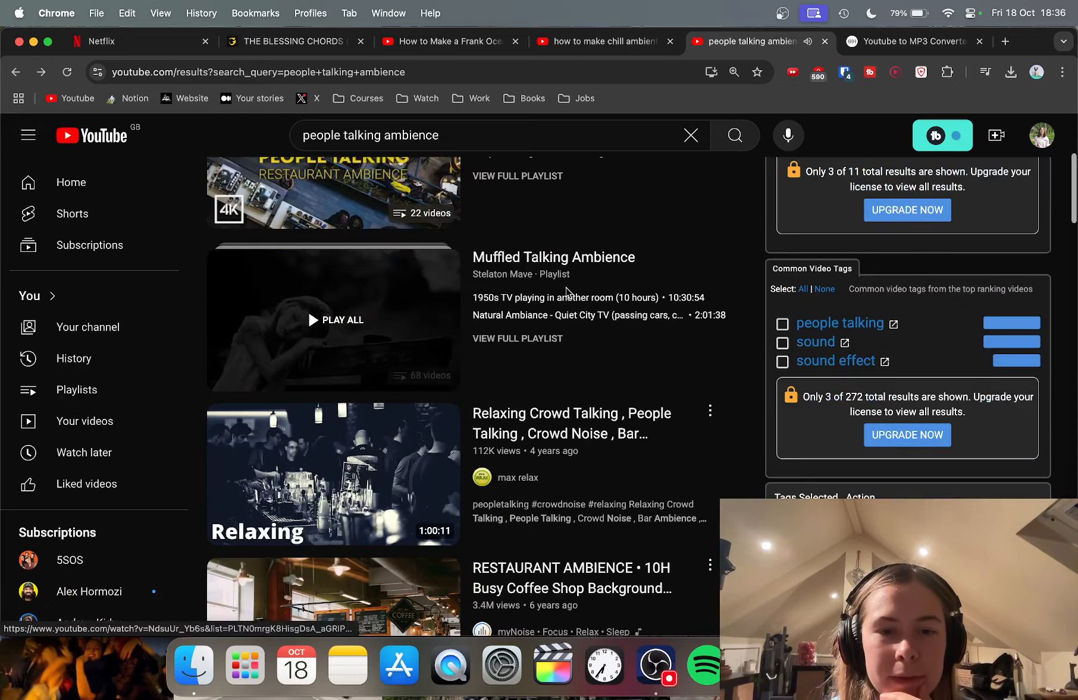
scroll(568, 292, "down", 3)
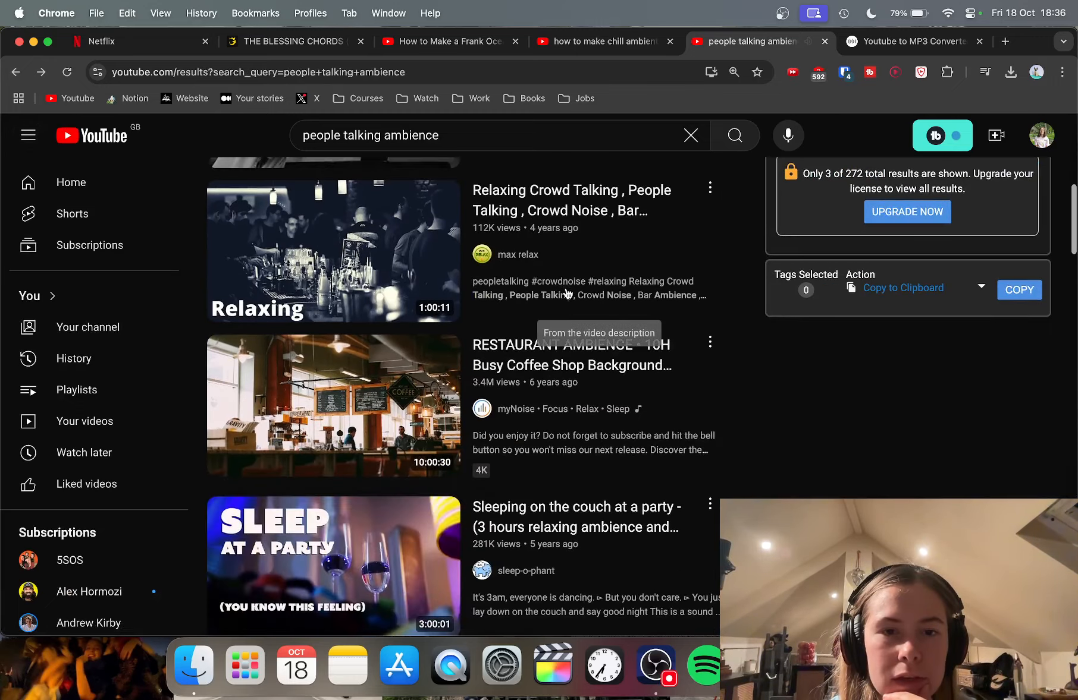
scroll(596, 416, "down", 2)
scroll(596, 363, "down", 6)
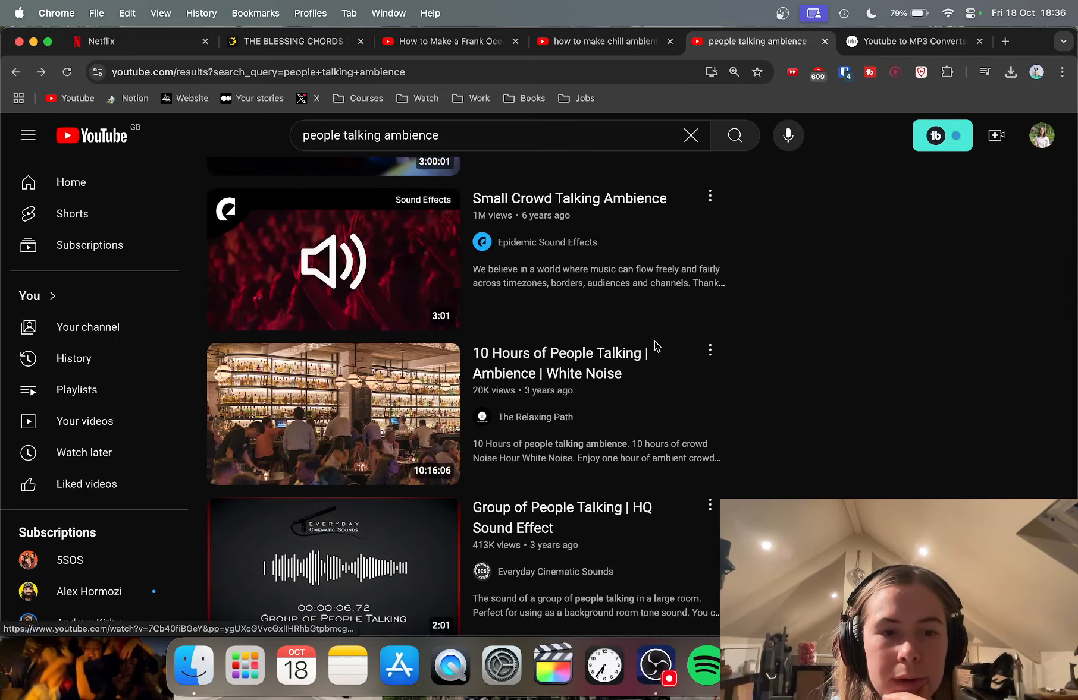
scroll(733, 345, "down", 4)
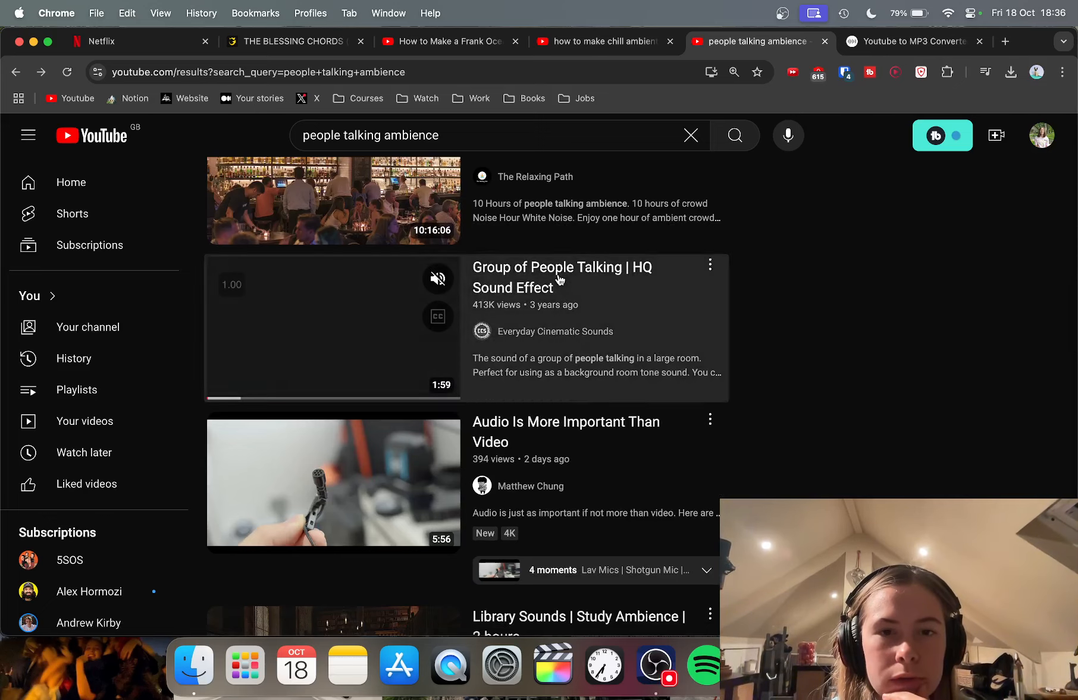
left_click(596, 315)
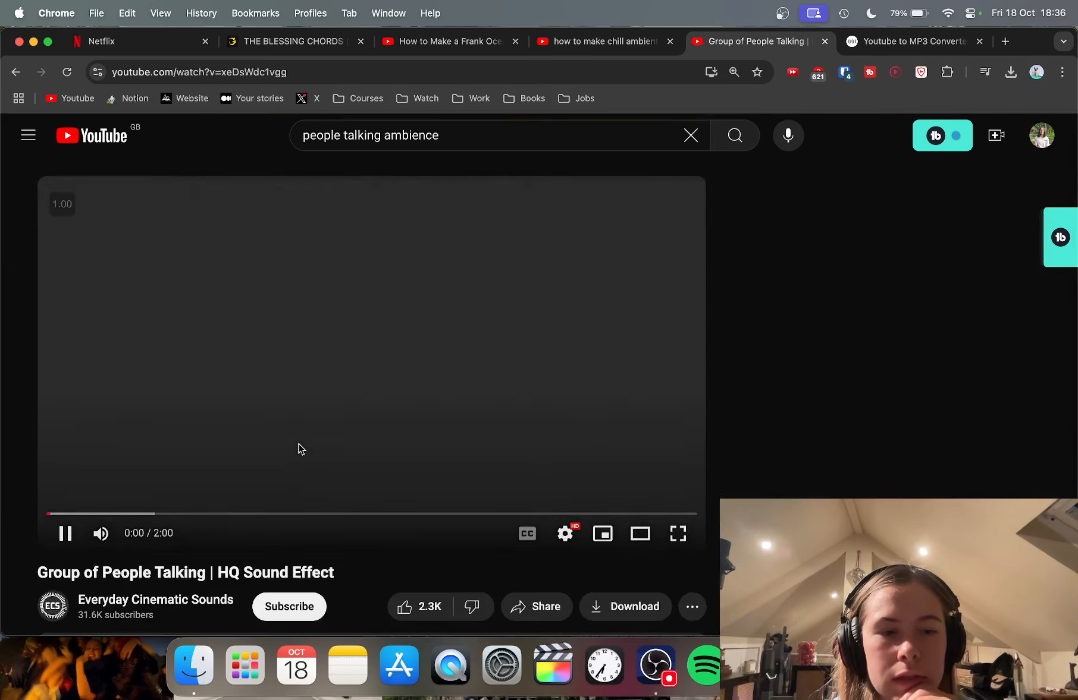
Step: Preview the group talking sound effect at two points, the second at 0:24, and pause the video
left_click(102, 513)
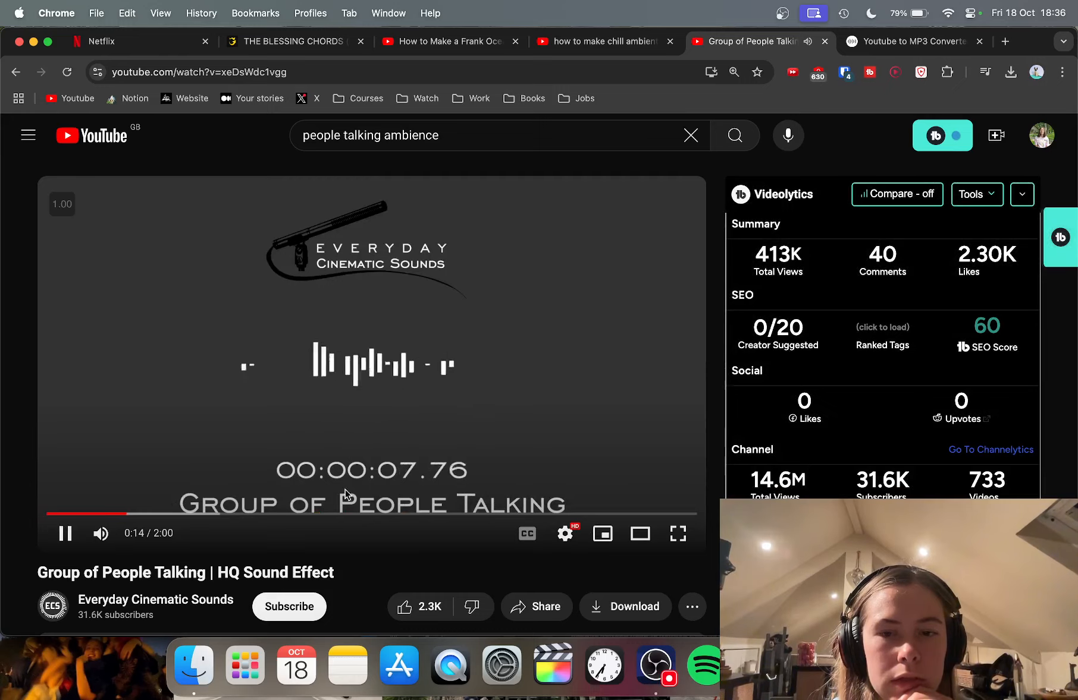
left_click(180, 515)
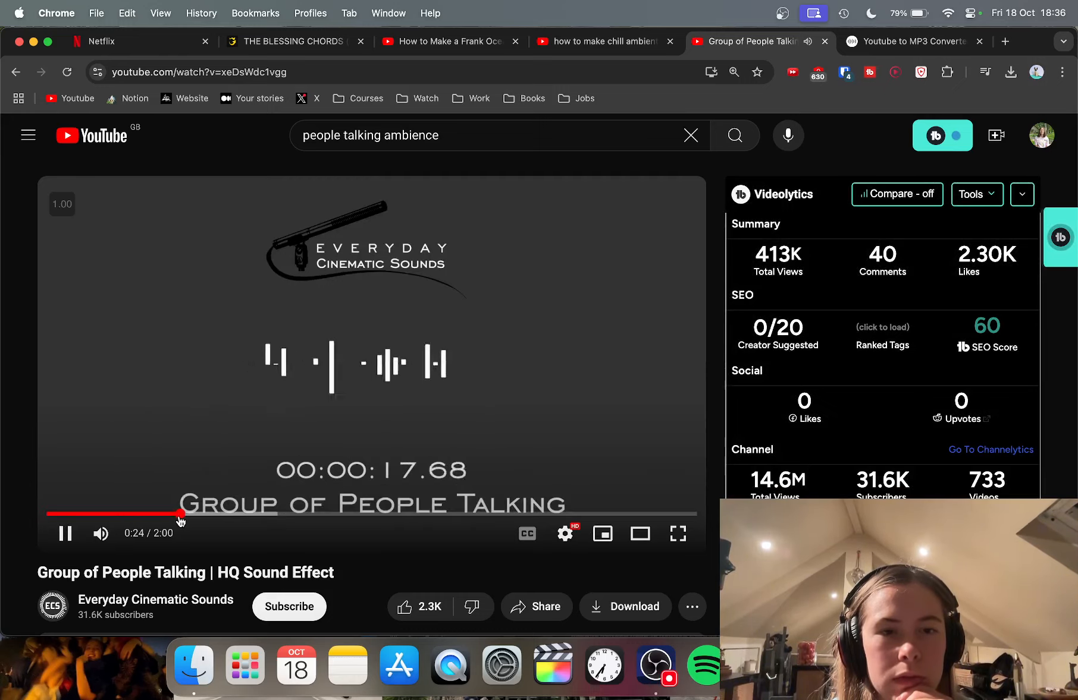
left_click(357, 447)
Step: Open the Everyday Cinematic Sounds channel from the video's description area in a new tab and switch to it
scroll(357, 447, "down", 3)
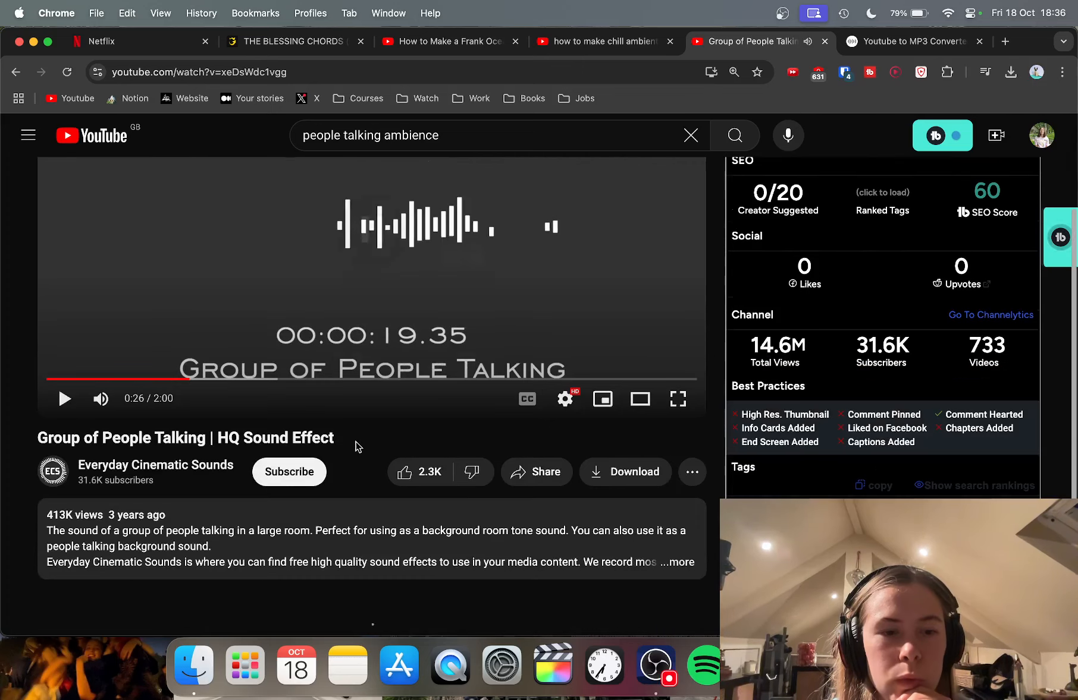
right_click(194, 472)
left_click(267, 356)
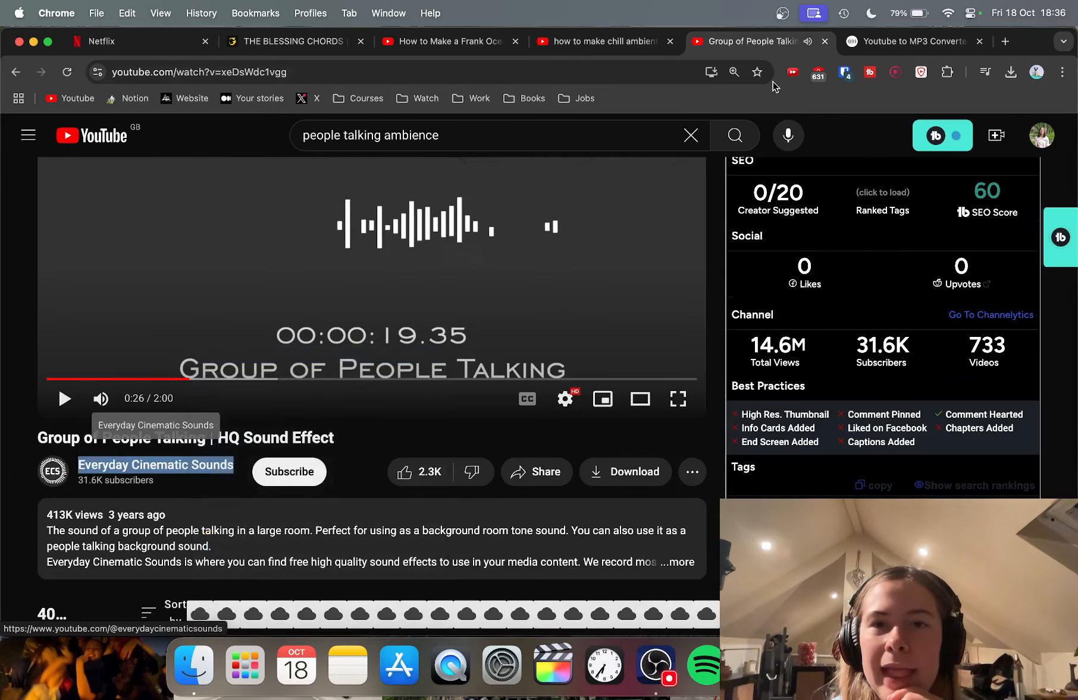
left_click(801, 49)
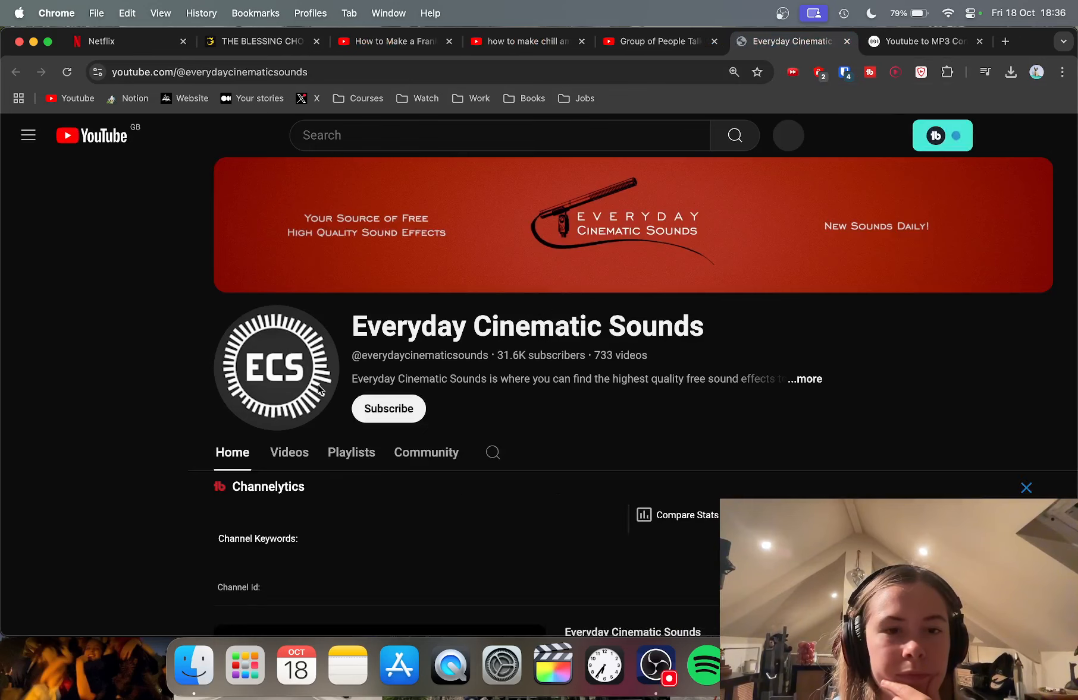
Step: Browse the Everyday Cinematic Sounds channel's latest videos for usable ambience sound effects
scroll(631, 422, "down", 3)
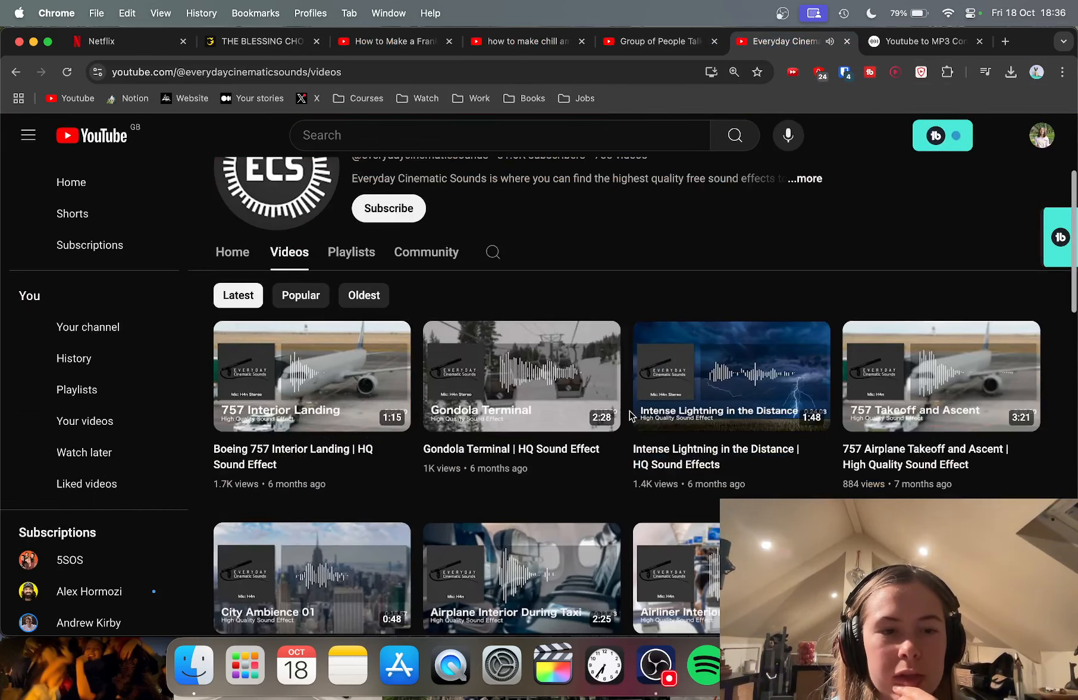
scroll(625, 470, "down", 2)
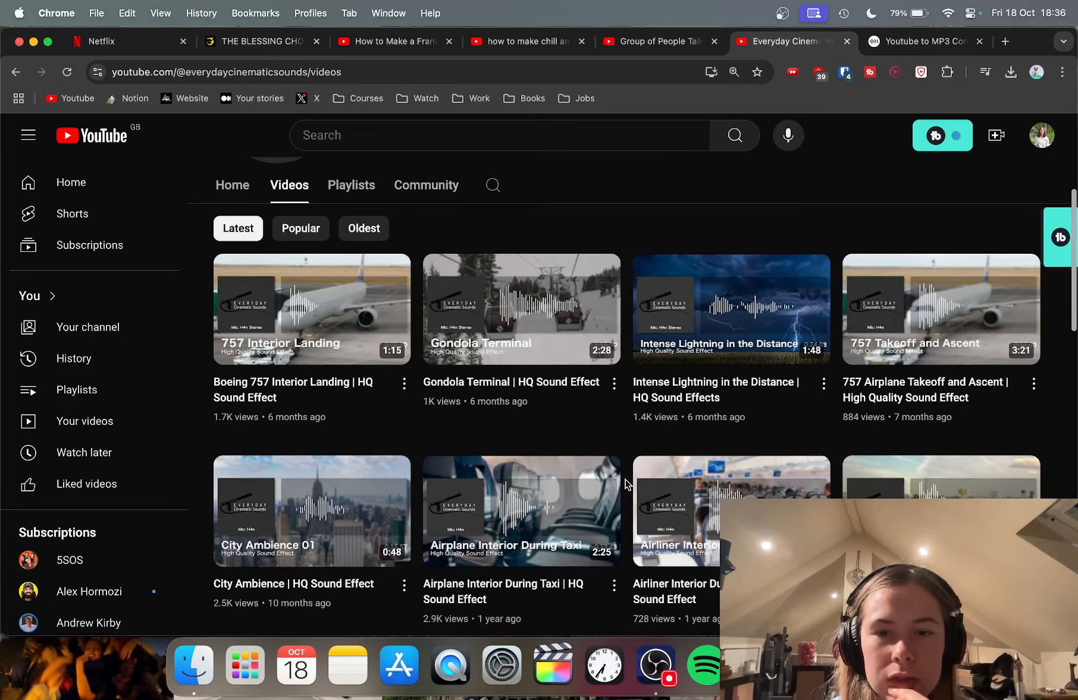
scroll(627, 455, "down", 5)
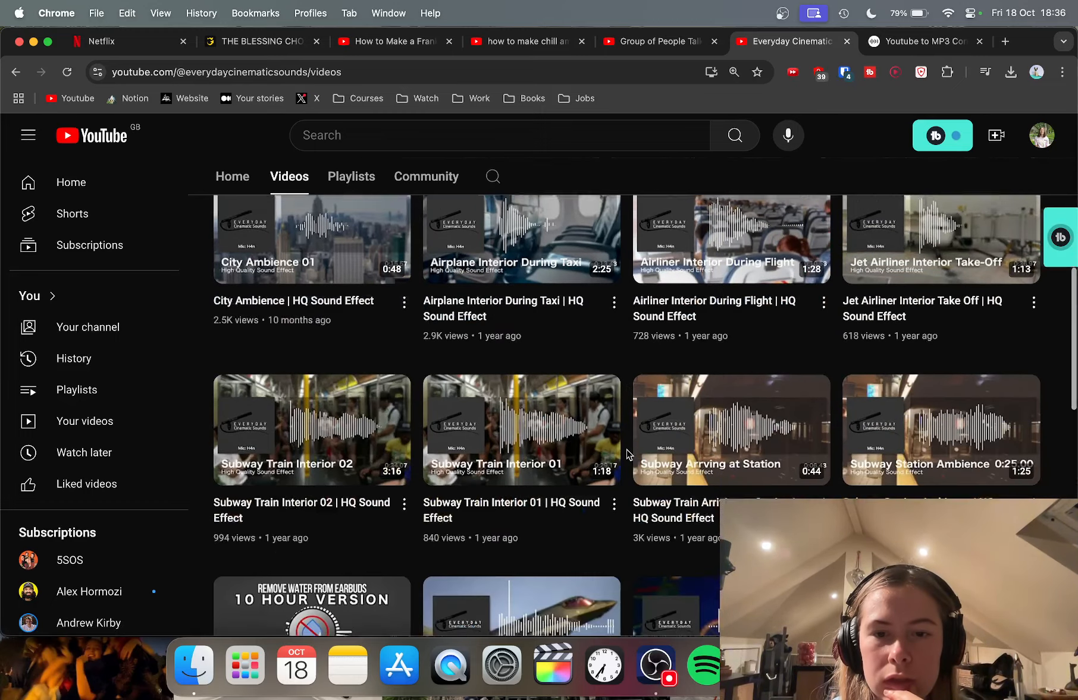
scroll(627, 455, "down", 4)
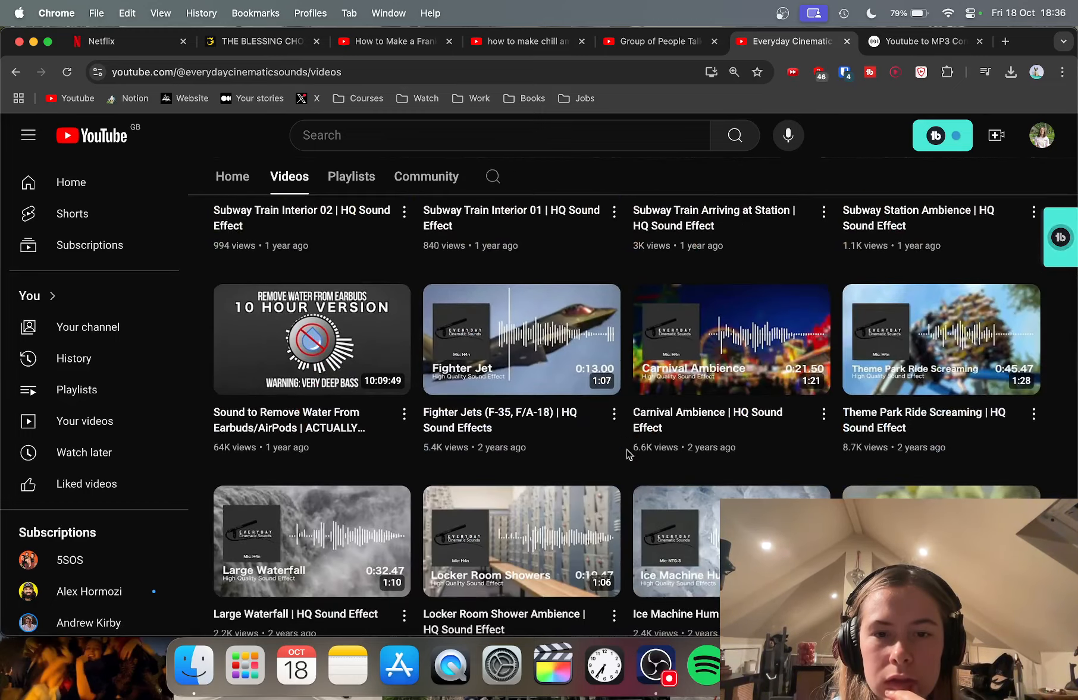
scroll(628, 455, "down", 3)
scroll(628, 456, "down", 4)
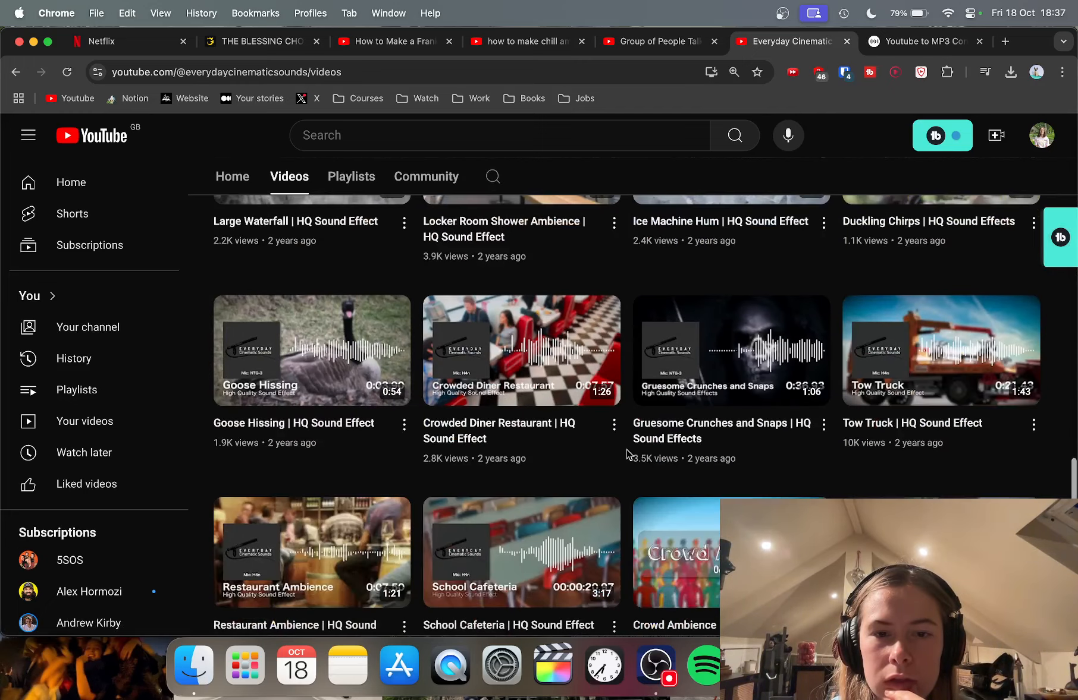
scroll(626, 455, "down", 7)
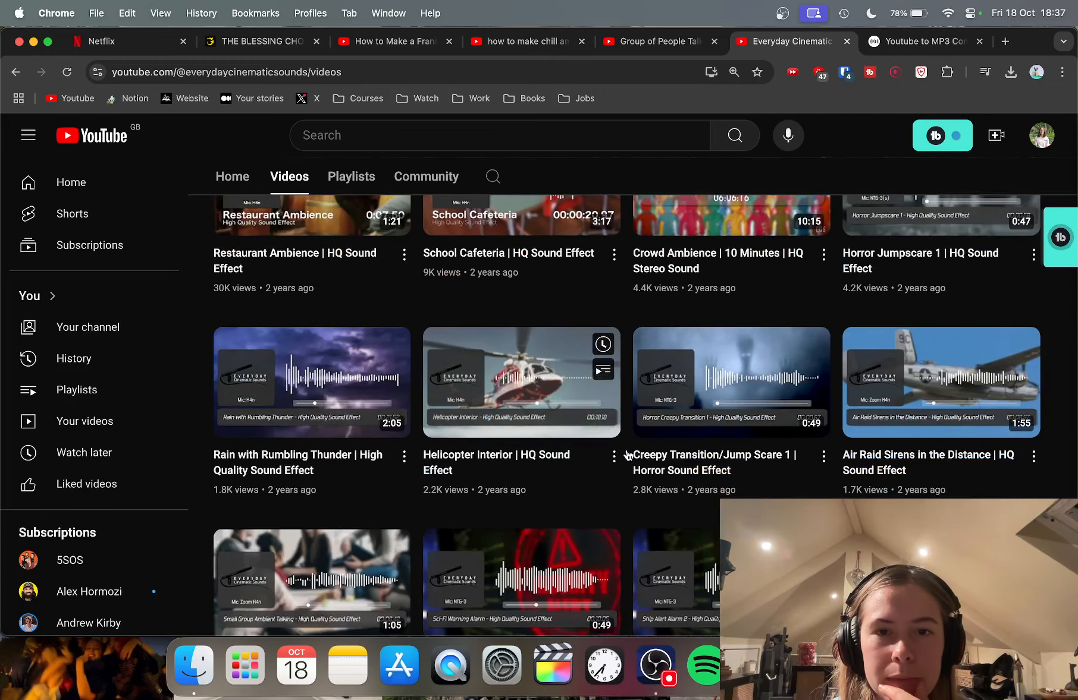
scroll(628, 455, "down", 5)
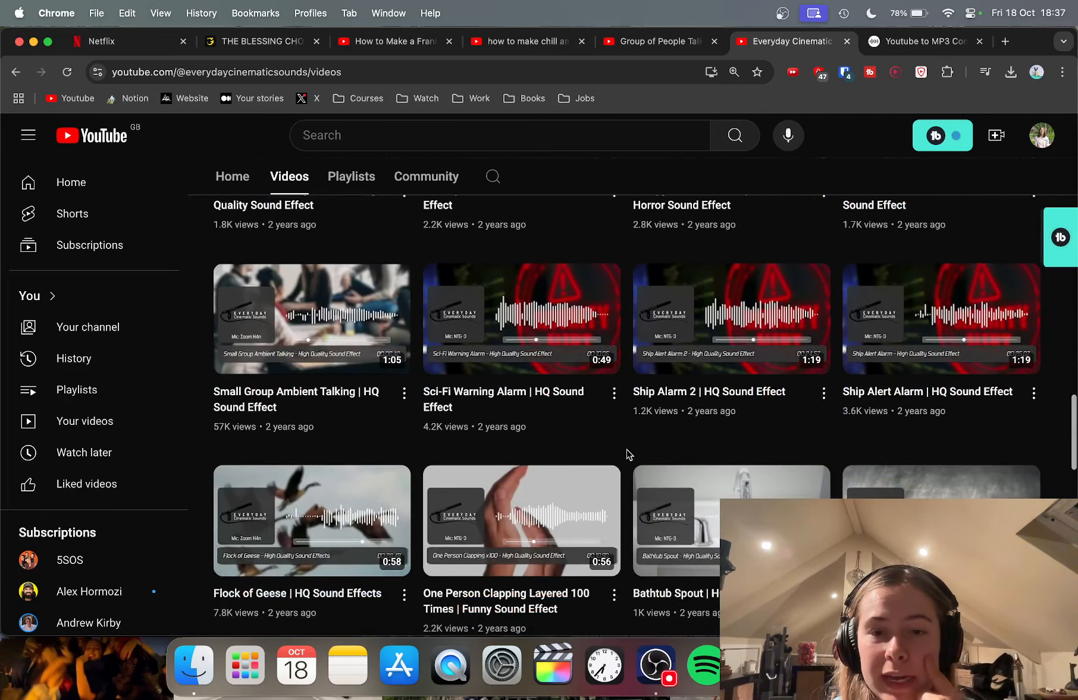
scroll(628, 456, "down", 7)
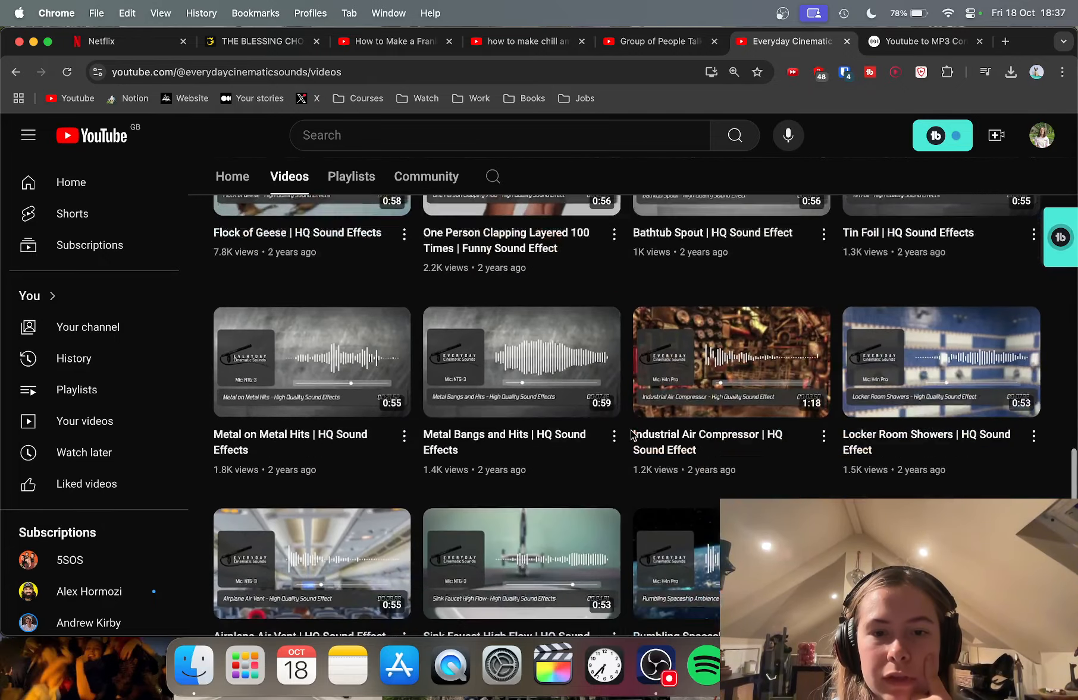
scroll(632, 436, "down", 3)
Step: Convert the "Group of People Talking | HQ Sound Effect" video's link to MP3 on EzMP3 and download the file
left_click(654, 42)
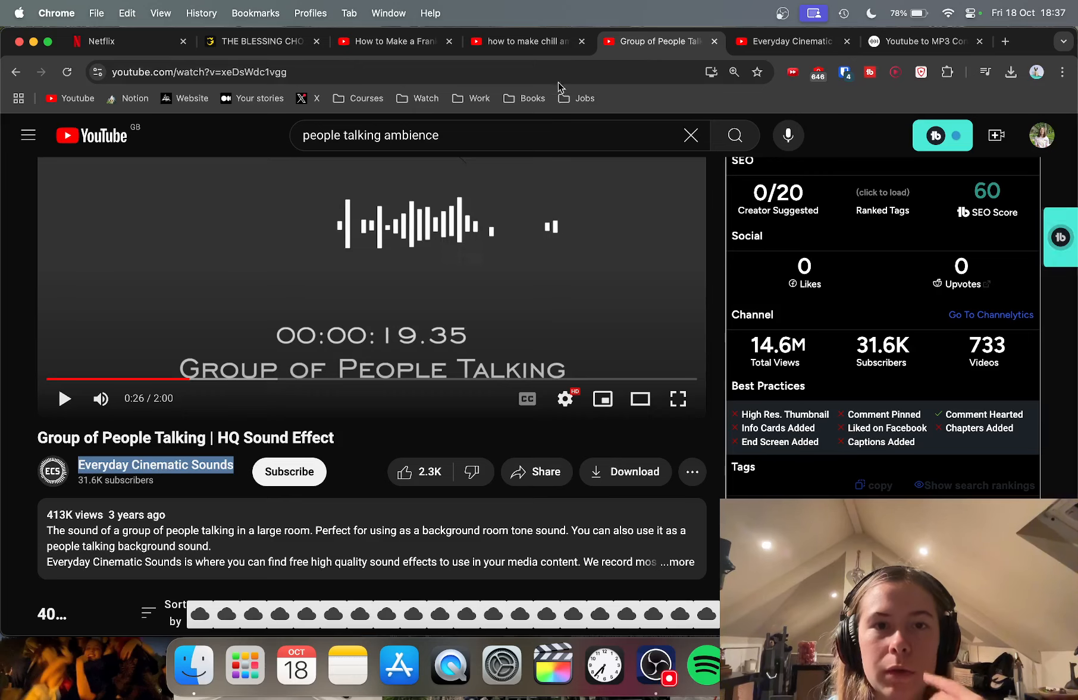
left_click(554, 73)
left_click(904, 41)
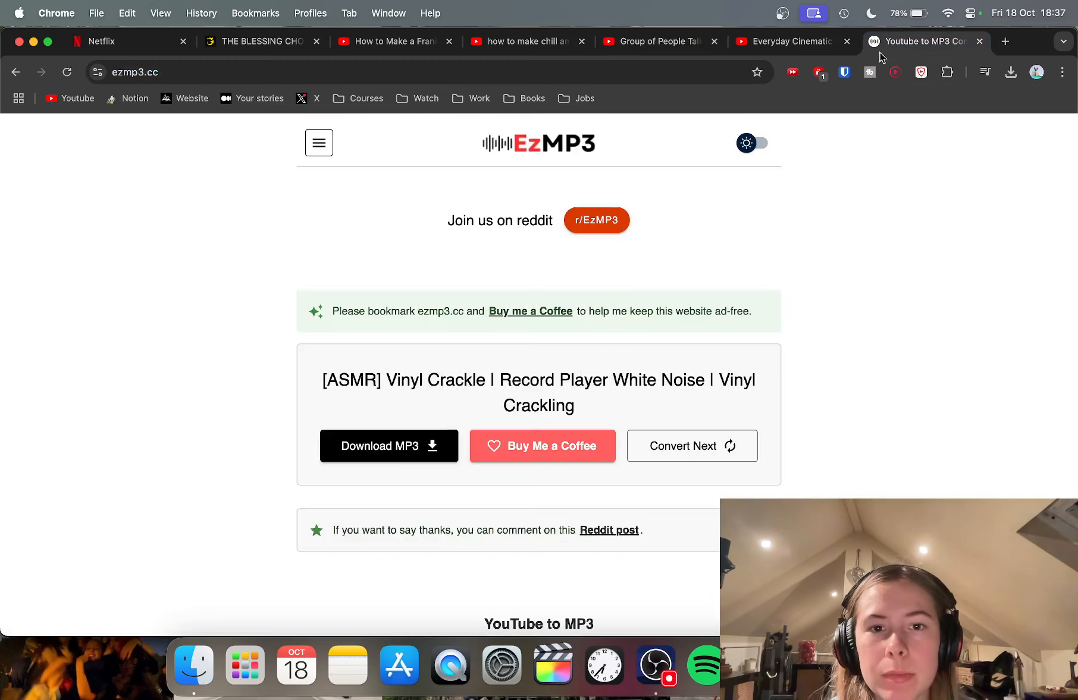
left_click(693, 439)
left_click(719, 396)
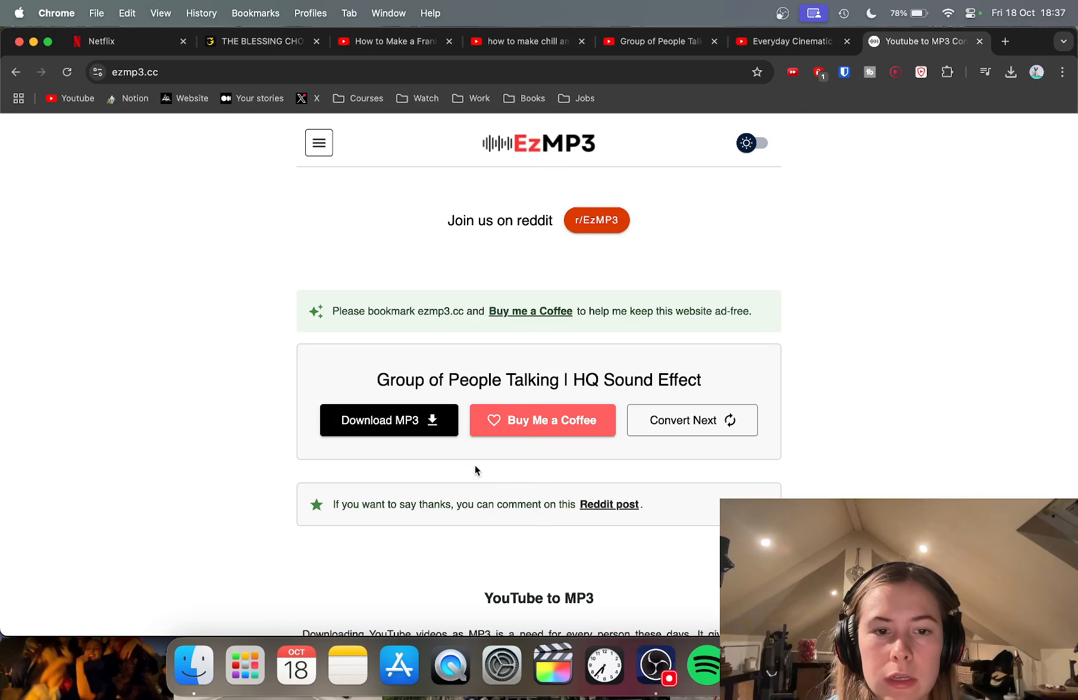
left_click(431, 435)
left_click(1009, 72)
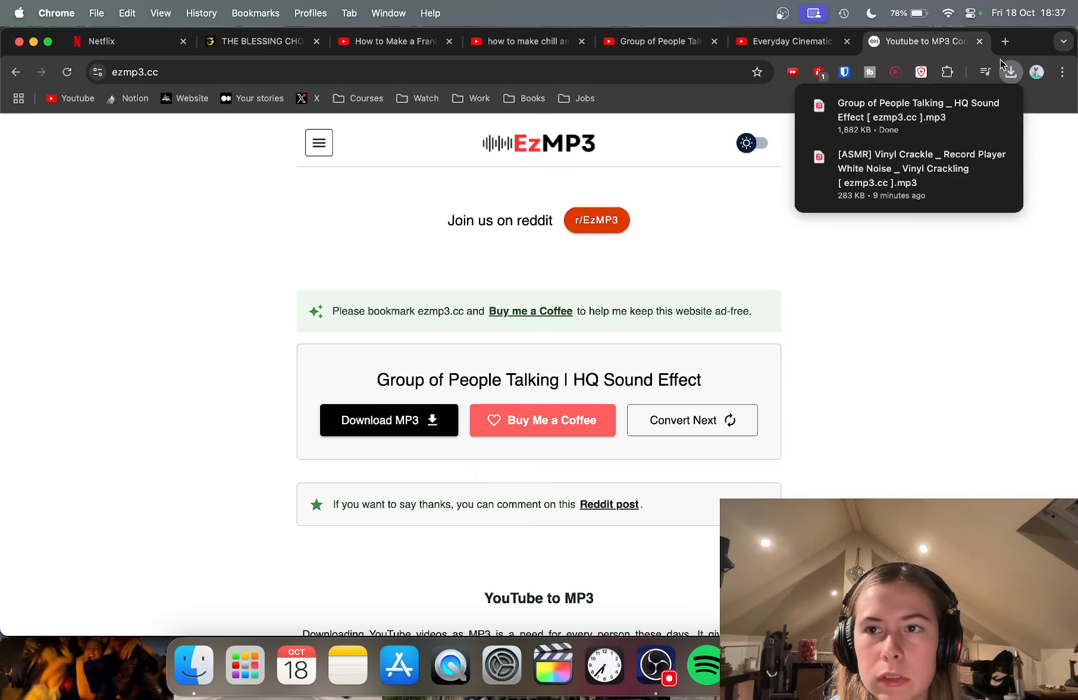
Step: Return to the "Group of People Talking" video and read its full description for the usage and credit terms
key("ctrl+shift+Tab")
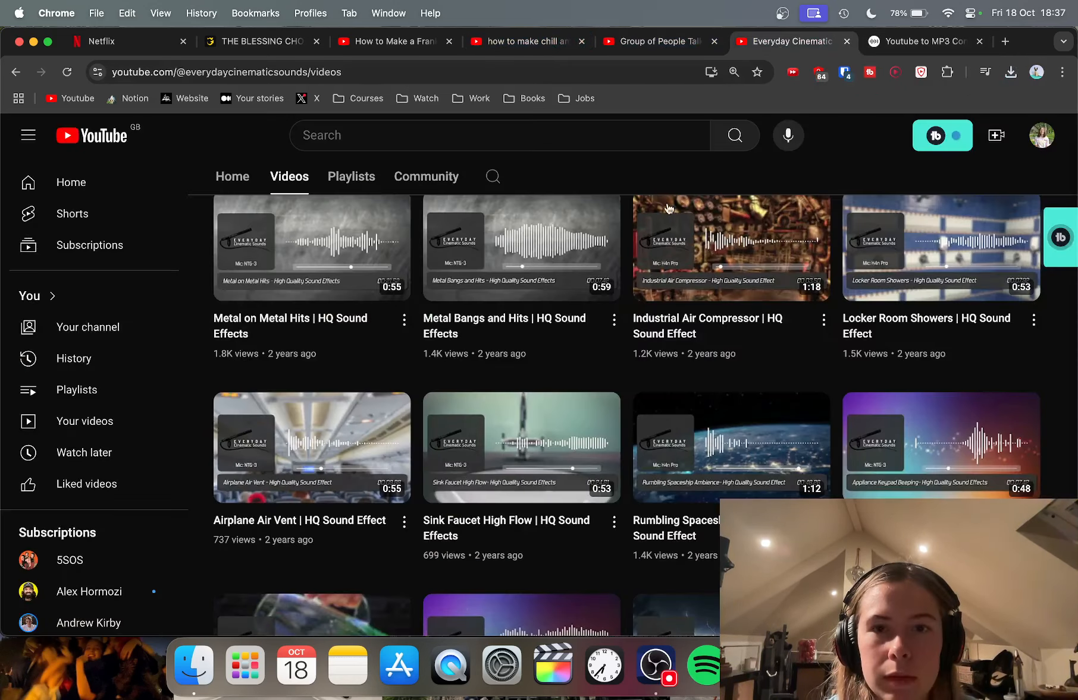
key("ctrl+shift+Tab")
scroll(493, 464, "down", 3)
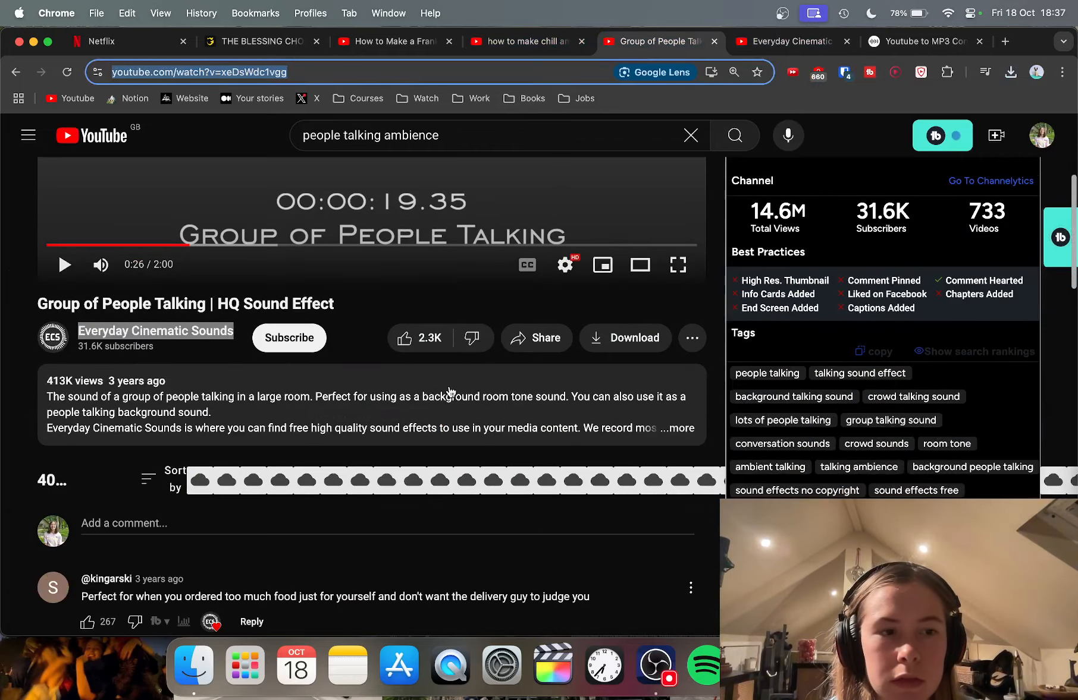
left_click(593, 413)
scroll(528, 443, "down", 1)
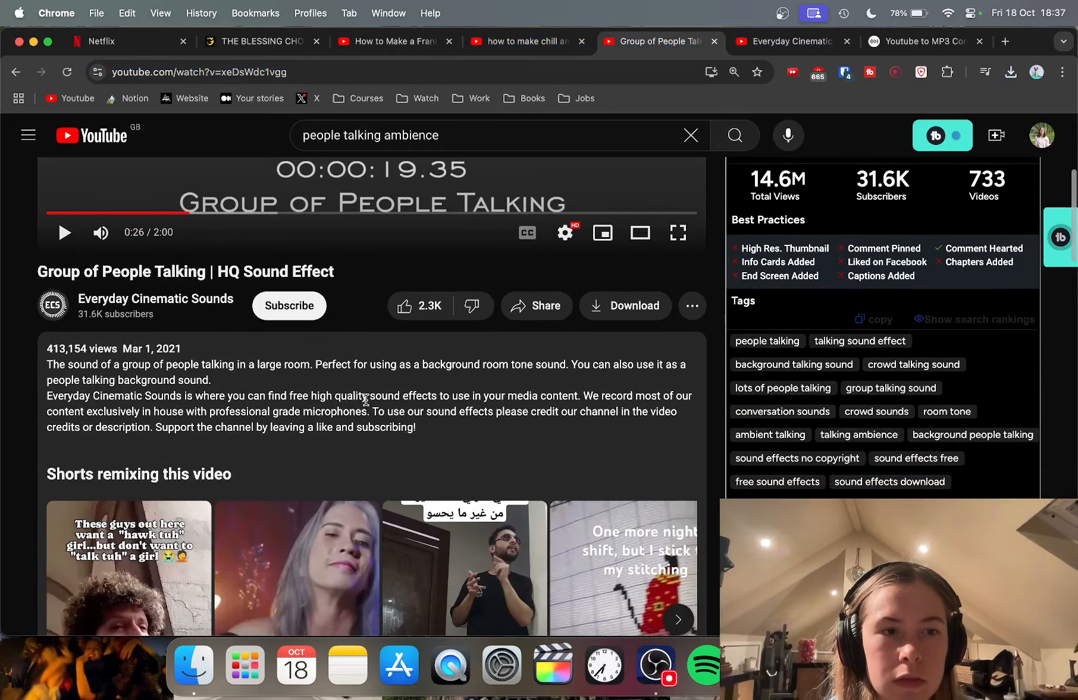
scroll(365, 399, "down", 4)
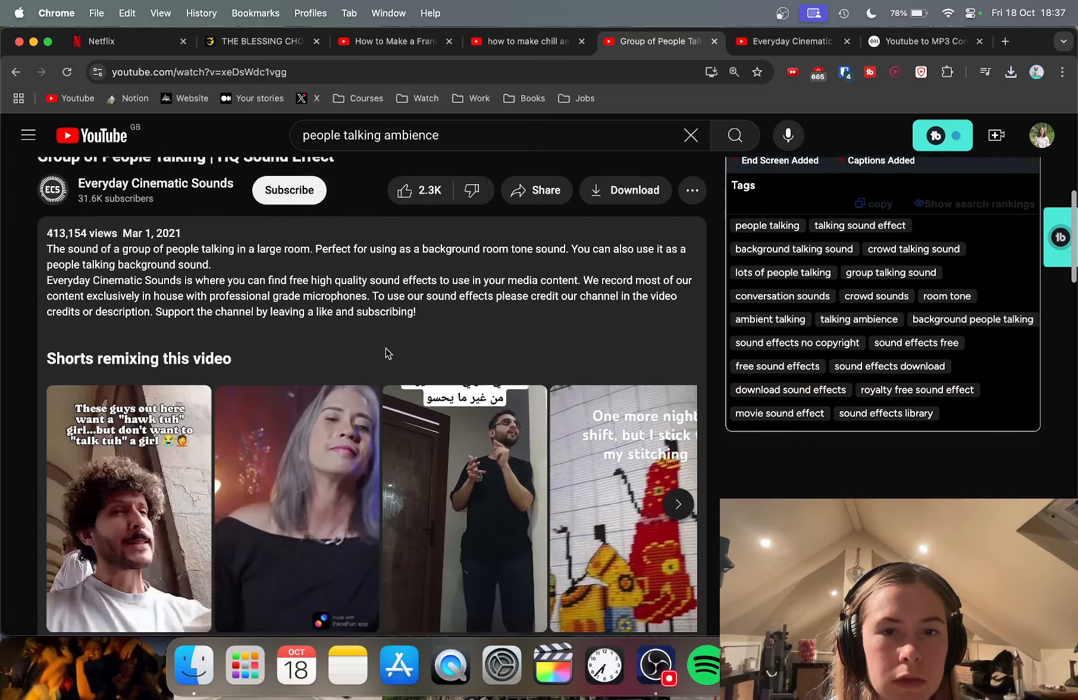
scroll(410, 333, "down", 2)
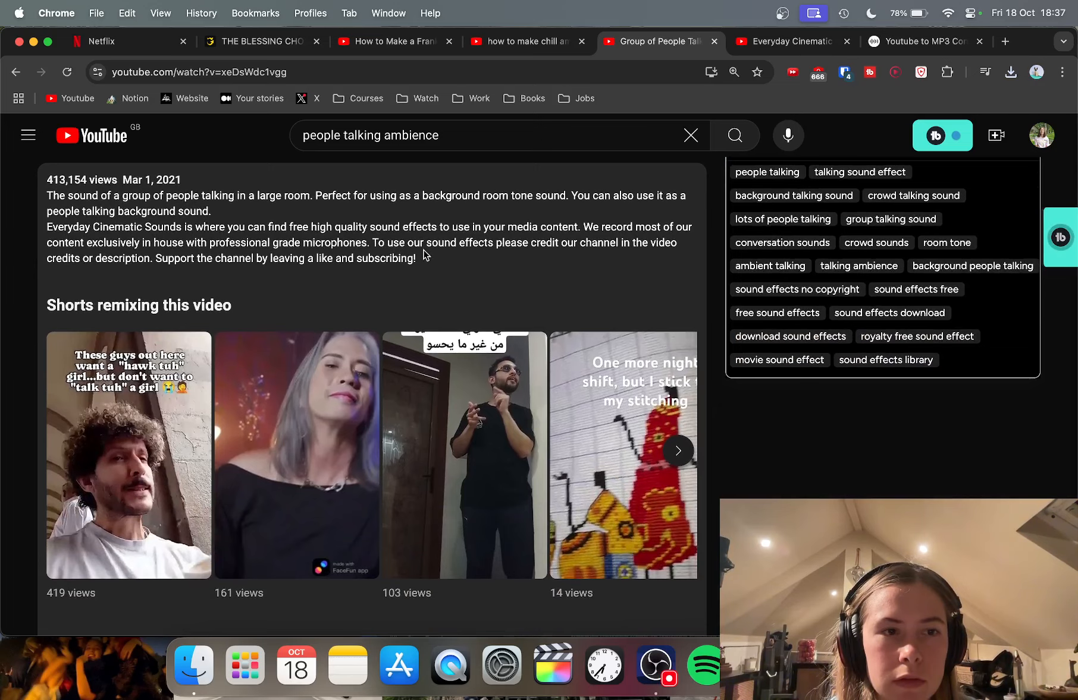
scroll(408, 265, "down", 9)
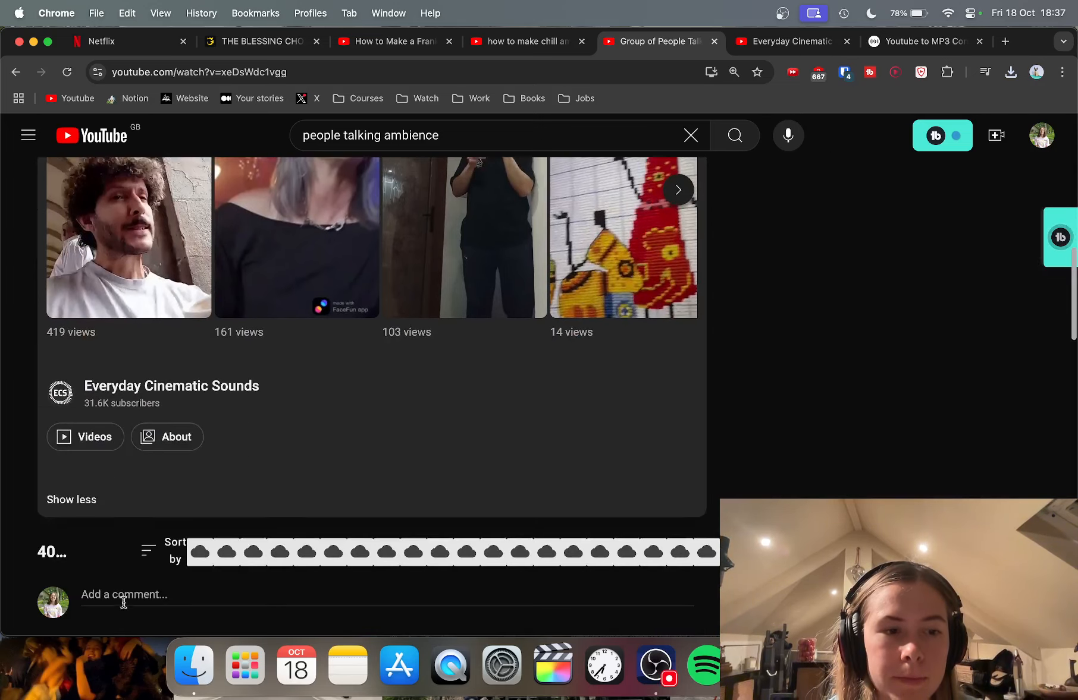
left_click(79, 488)
scroll(336, 411, "up", 3)
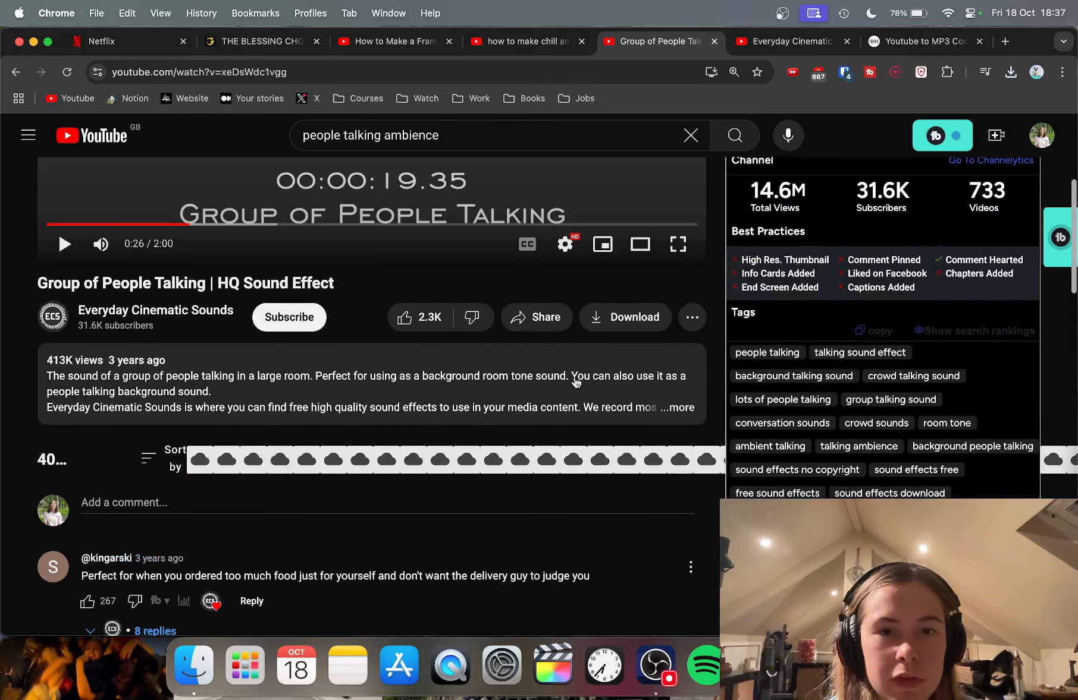
Step: Save the group talking video to Watch later and close the Everyday Cinematic Sounds channel tab
left_click(690, 318)
left_click(722, 382)
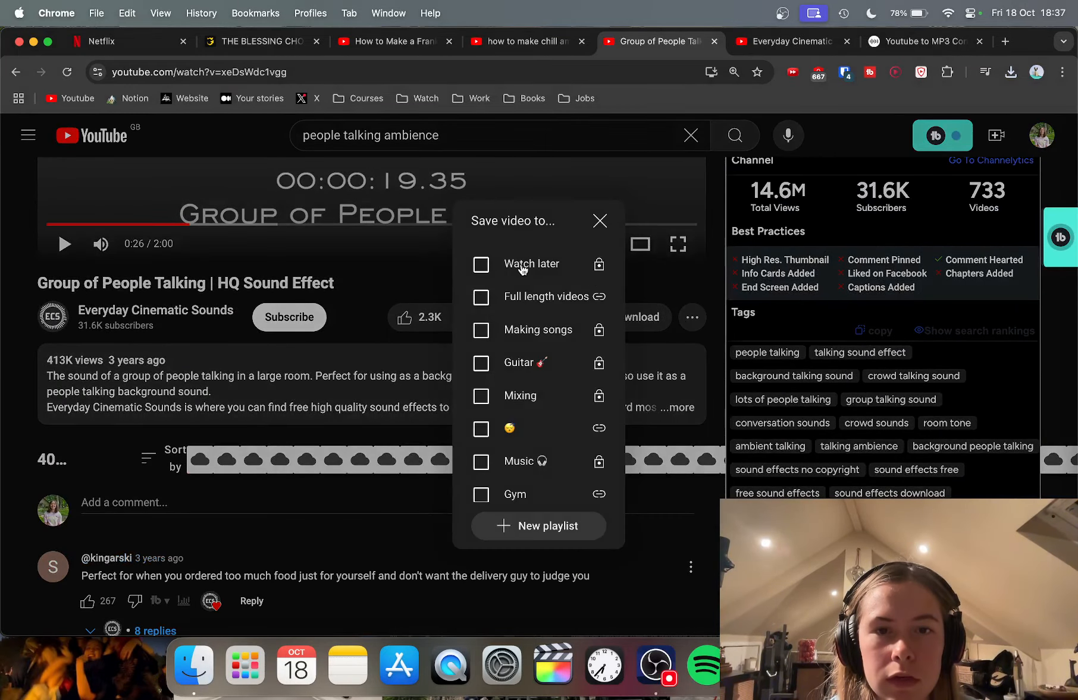
left_click(647, 282)
scroll(661, 281, "up", 3)
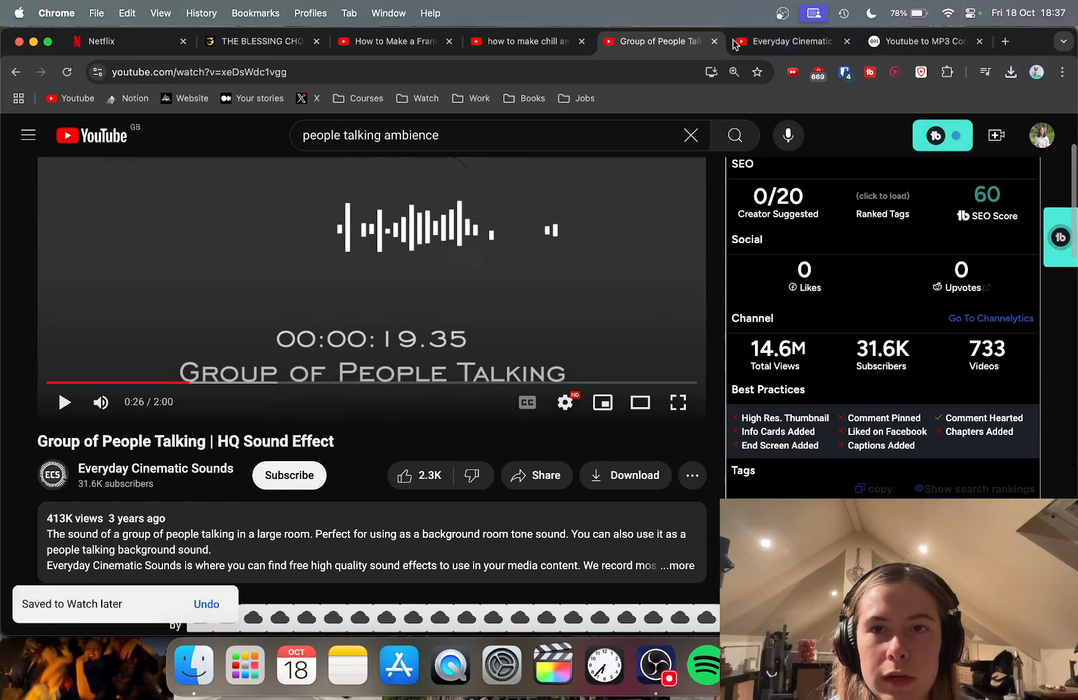
left_click(847, 41)
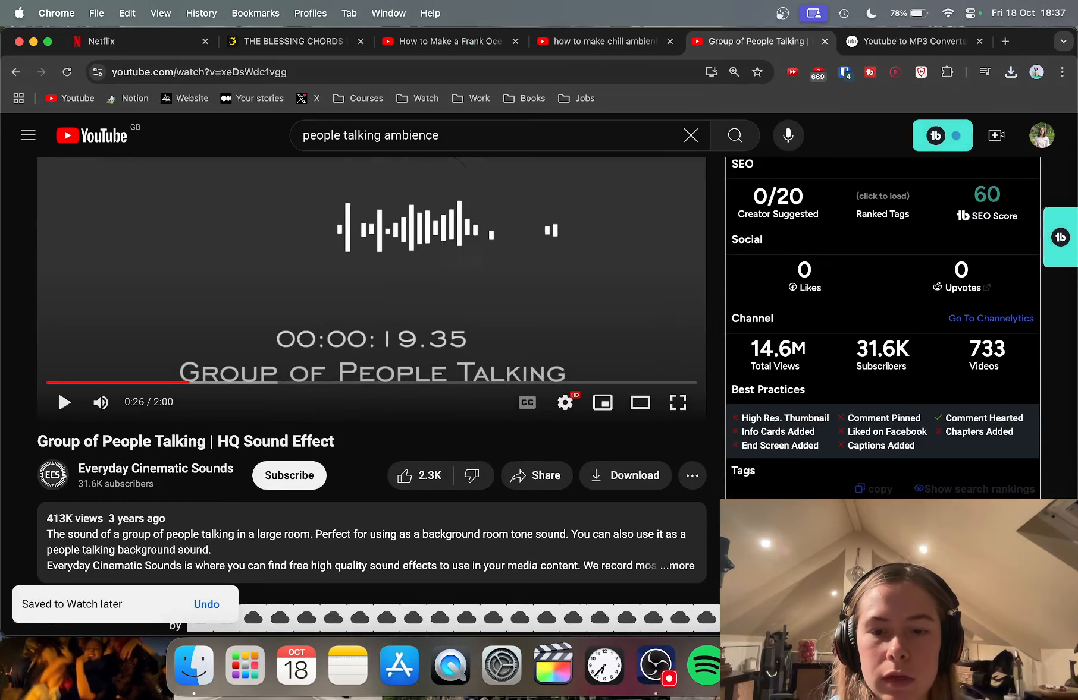
Step: Switch to Logic Pro and add a new audio track below the vinyl crackle track
key("super+Tab")
scroll(537, 499, "down", 3)
left_click(496, 532)
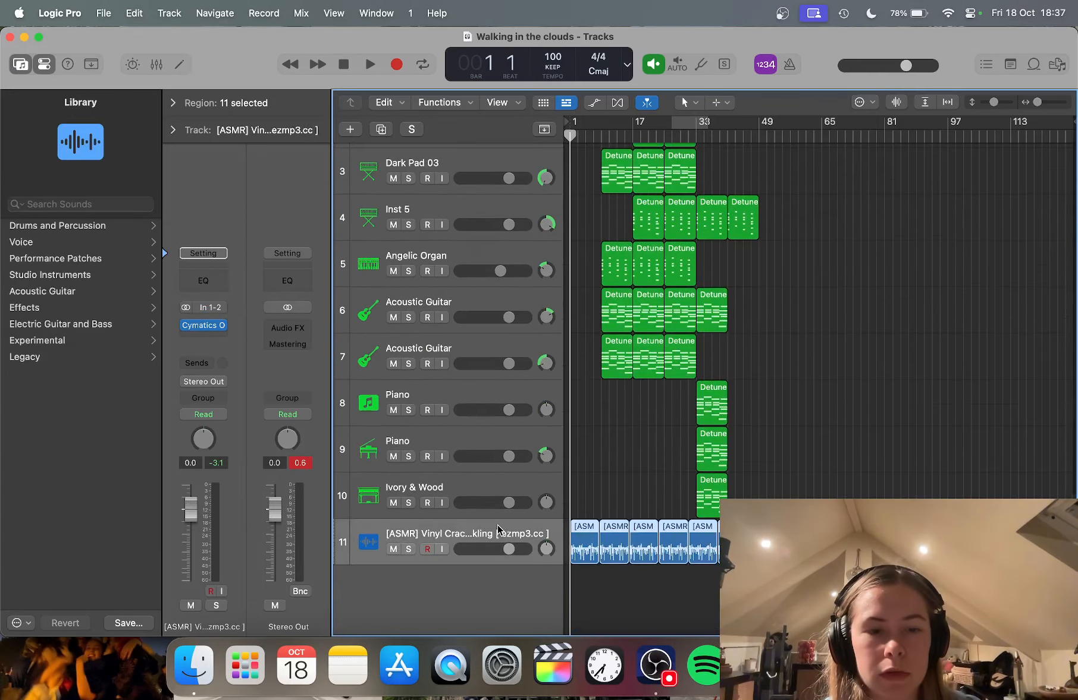
double_click(475, 603)
Step: Import the Group of People Talking MP3 from Downloads onto the Audio 2 track at bar 1 and close the Finder windows
left_click(196, 642)
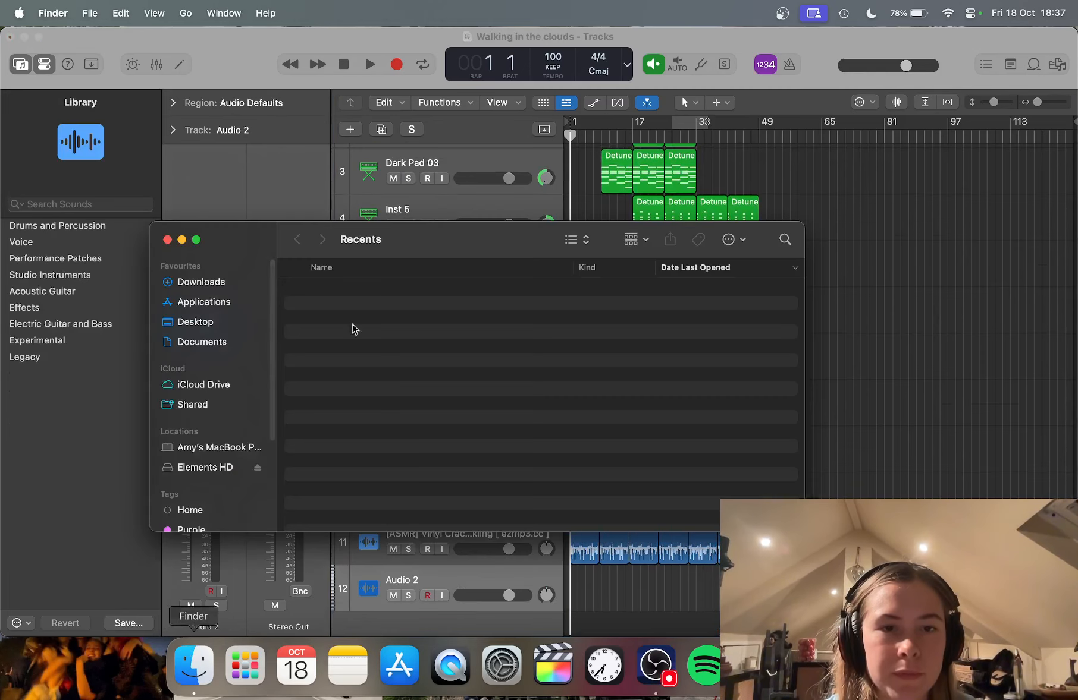
left_click_drag(446, 241, 332, 139)
left_click(117, 180)
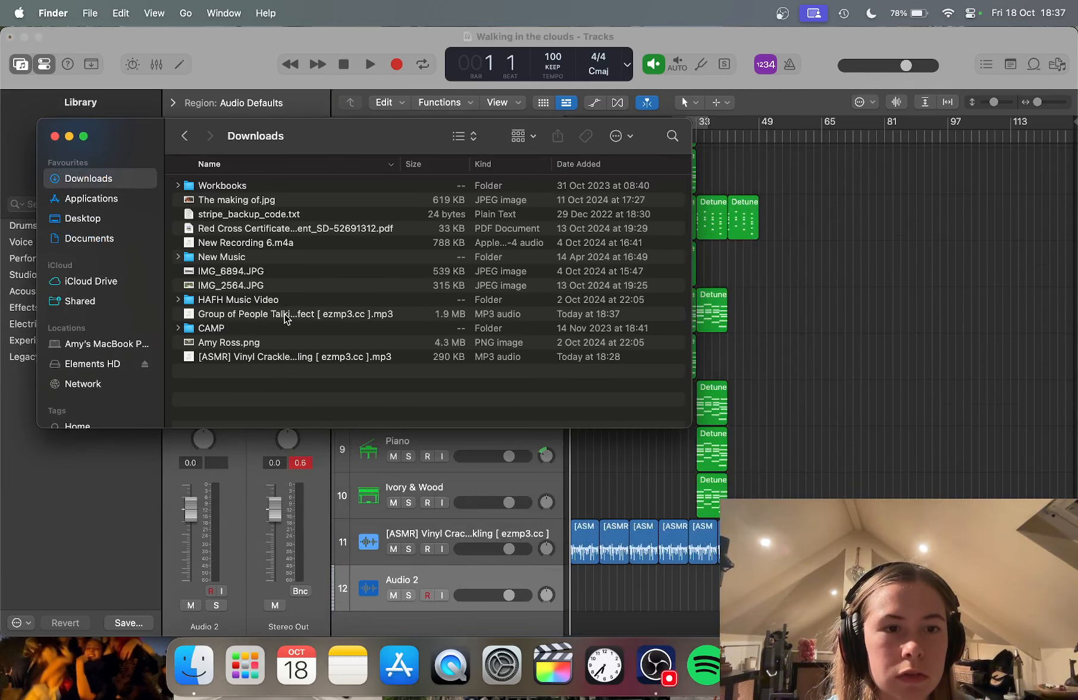
left_click_drag(285, 315, 568, 597)
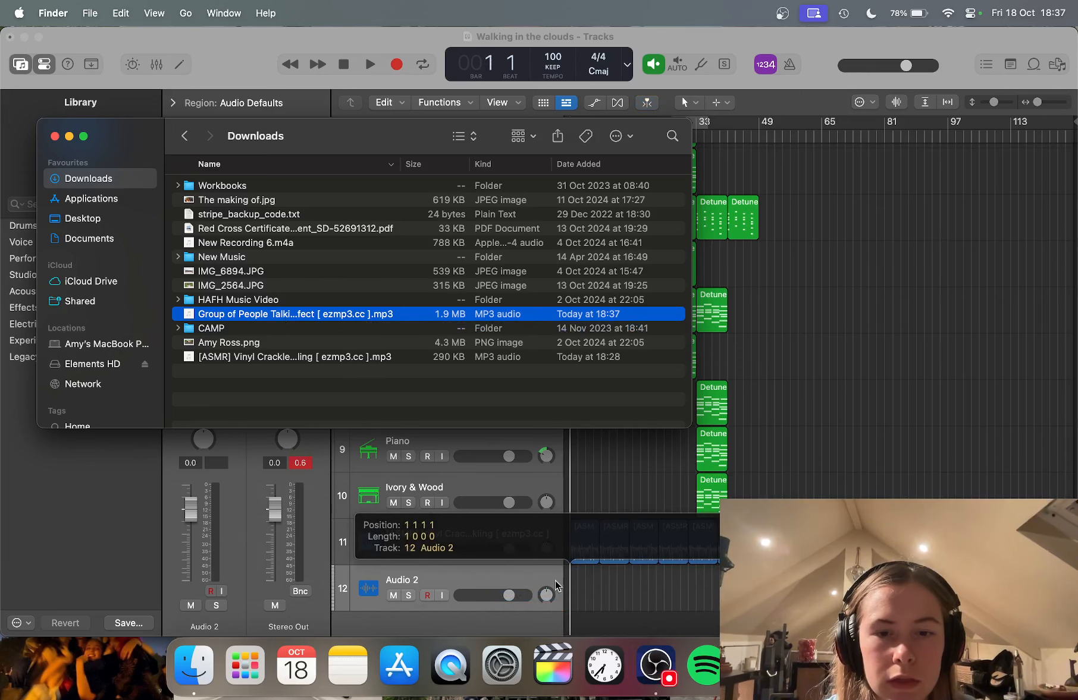
left_click(54, 137)
key("space")
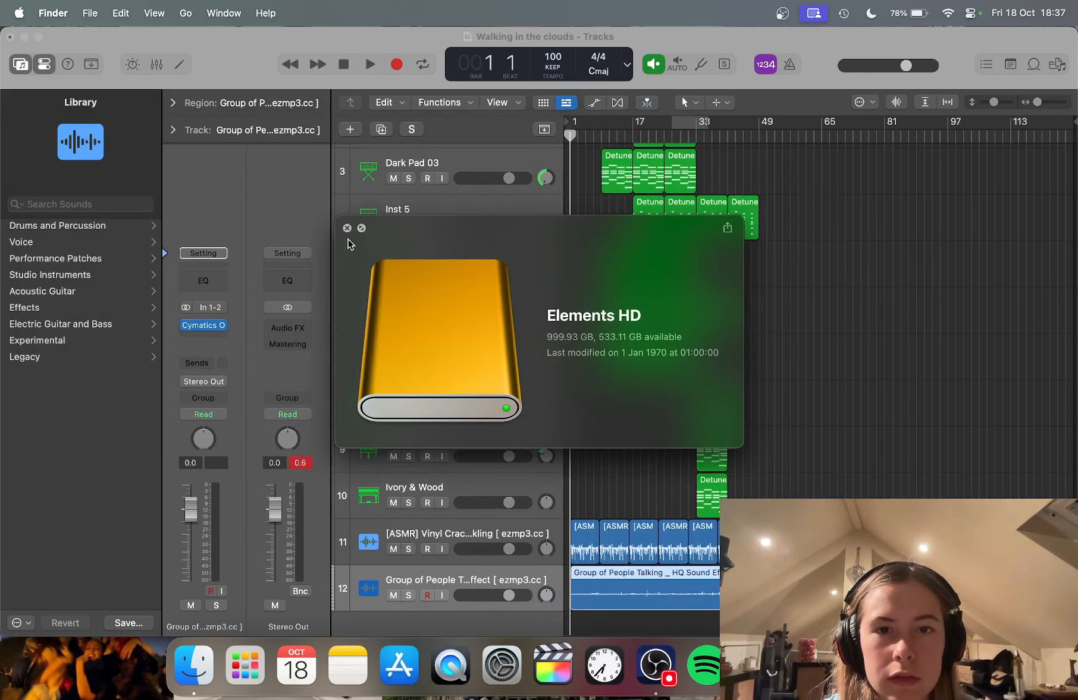
left_click(346, 228)
Step: Play the arrangement from bar 1 and solo the Group of People Talking track to audition it
left_click(600, 245)
key("space")
scroll(601, 298, "up", 5)
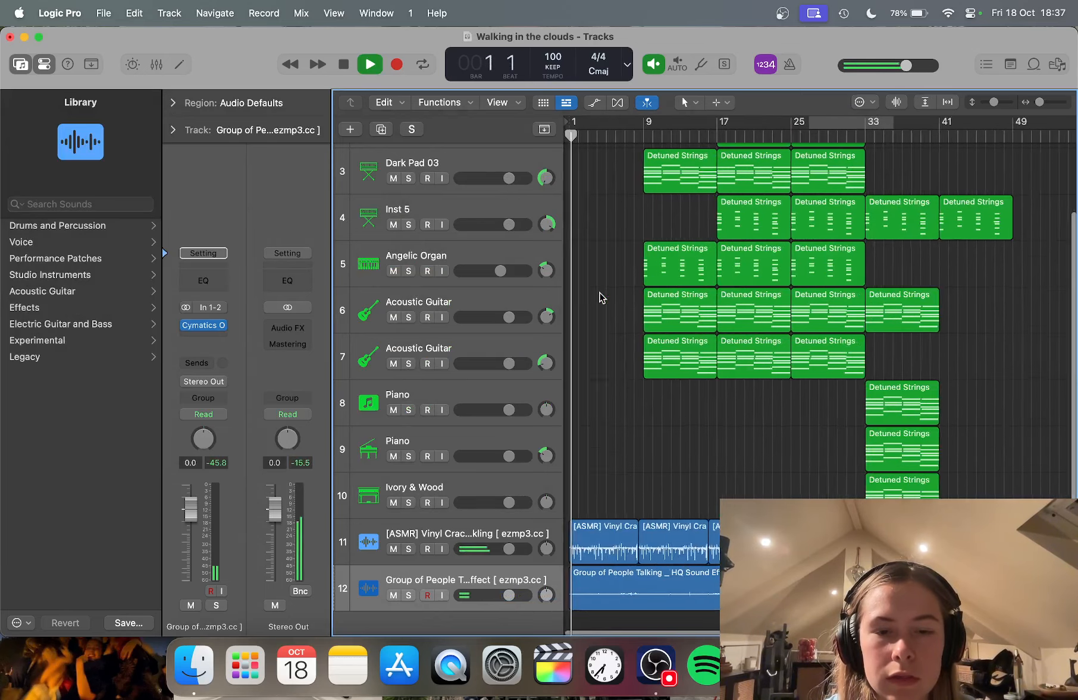
left_click(622, 582)
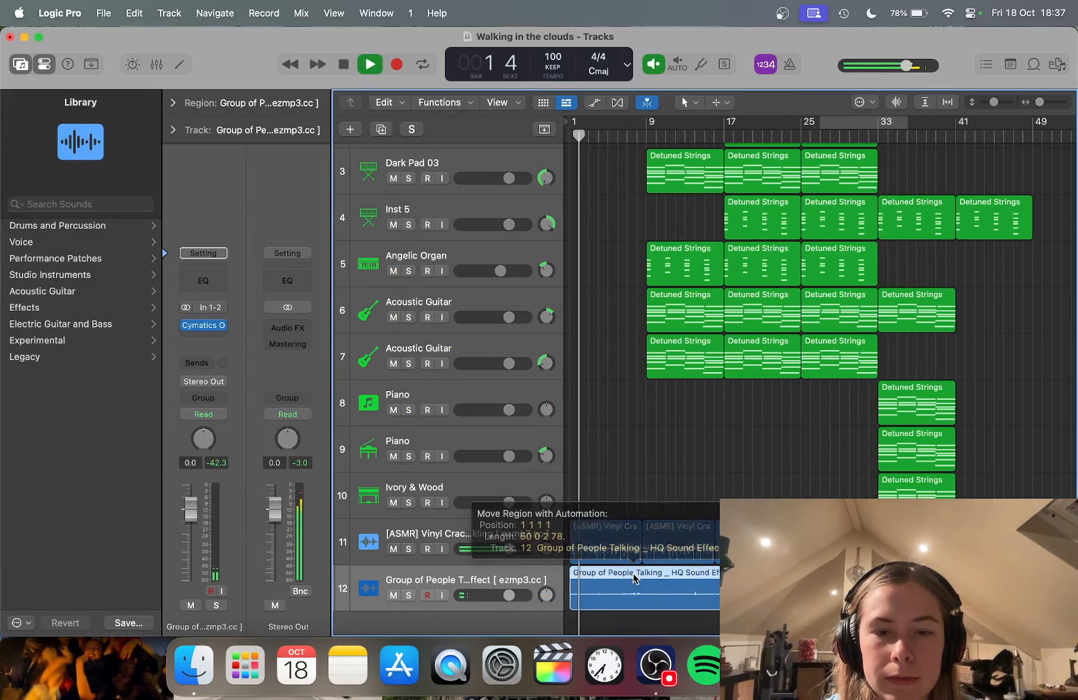
left_click(409, 596)
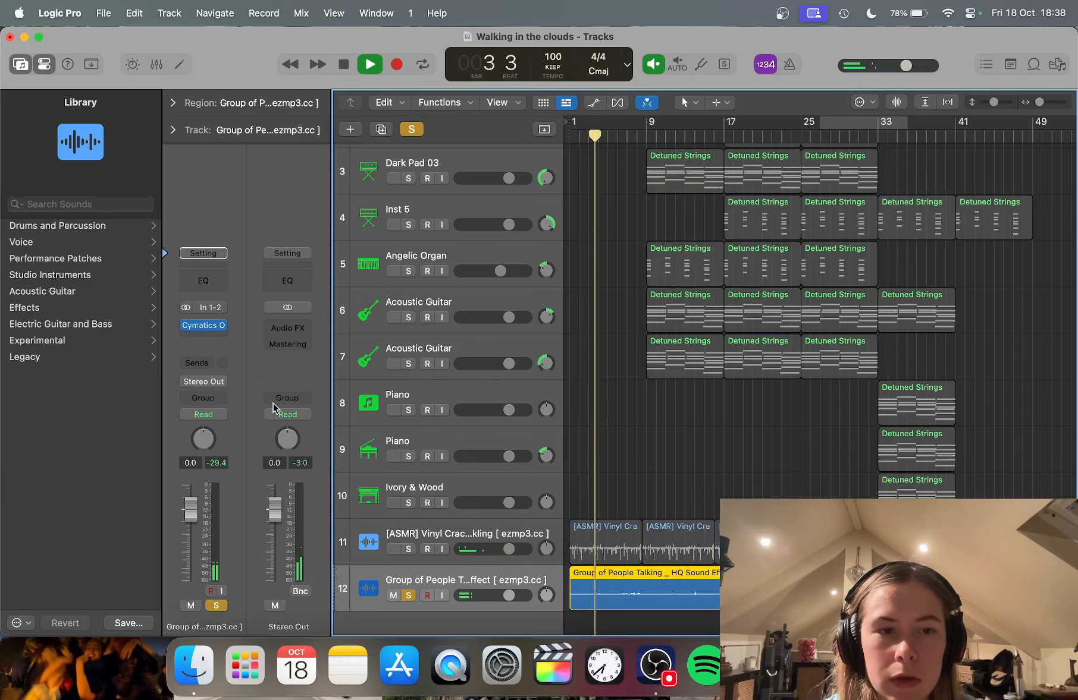
Step: Remove the Cymatics plug-in from the Group of People Talking track and turn off the track's solo
left_click(230, 333)
left_click(237, 297)
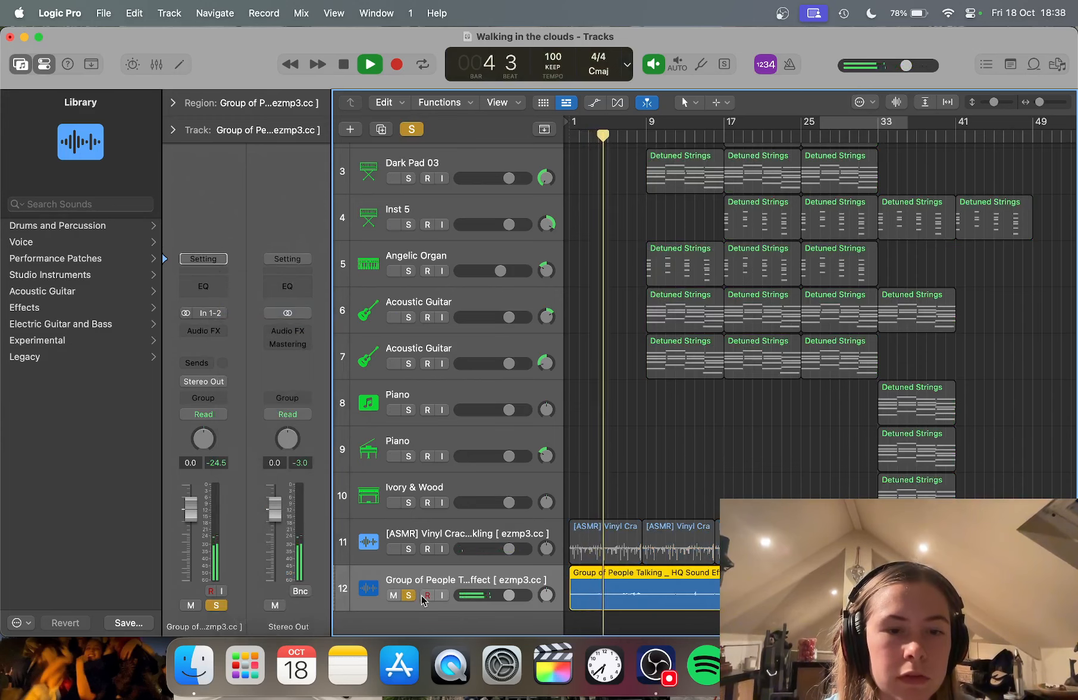
left_click(415, 598)
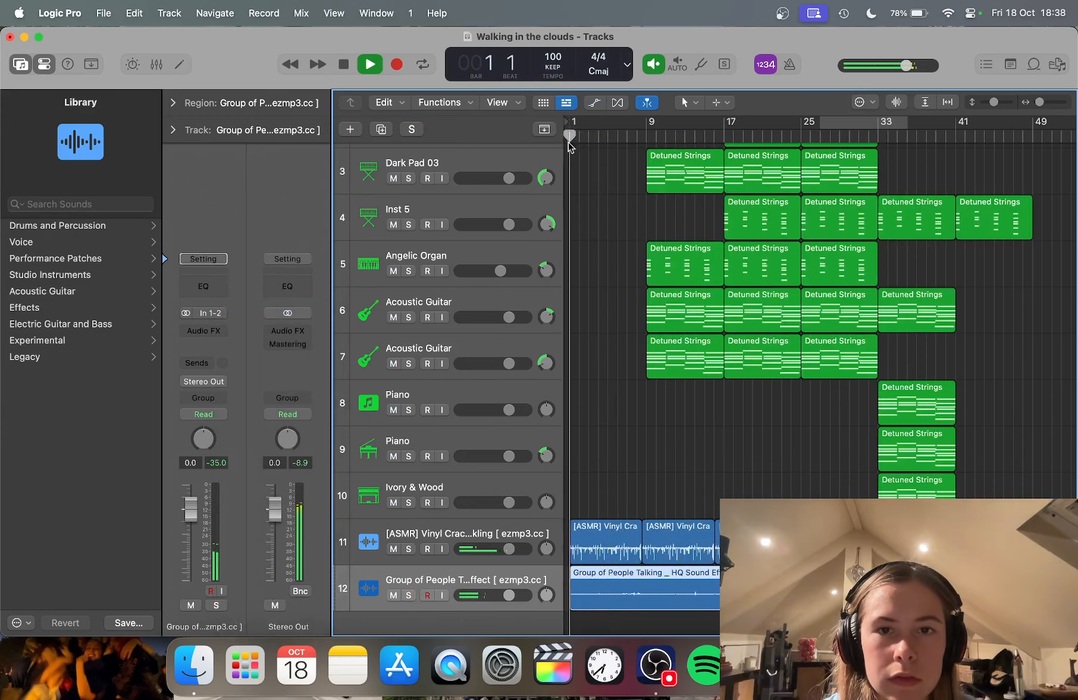
Step: Audition the group talking track in solo once more, stop playback and return to the full mix
left_click(426, 595)
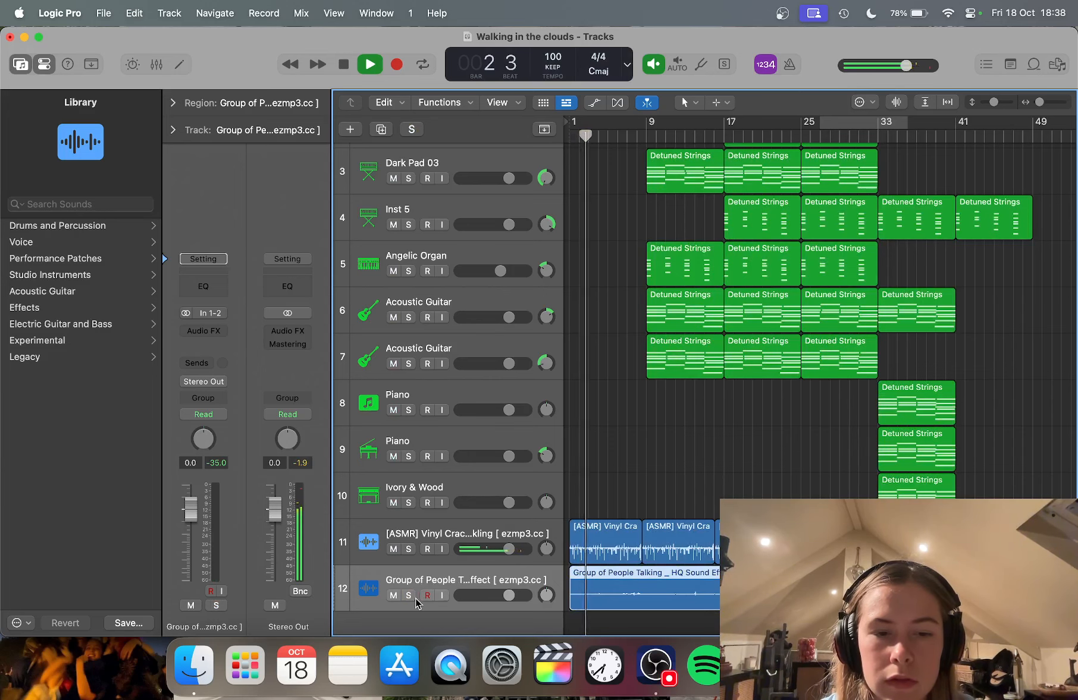
left_click(414, 597)
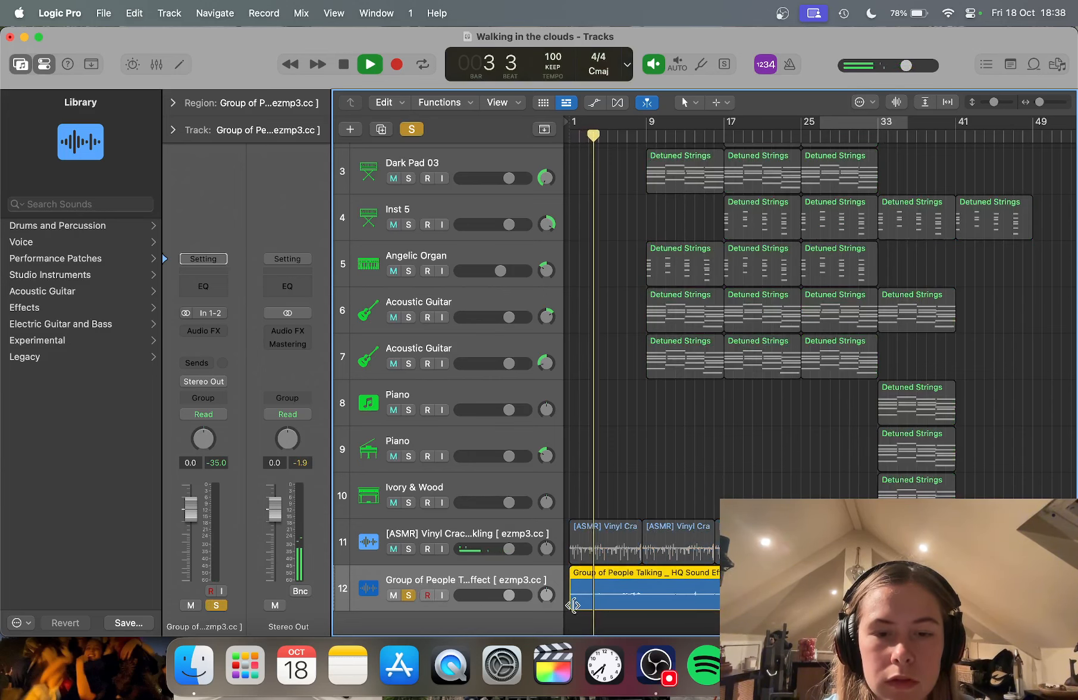
key("space")
mouse_move(572, 606)
left_mouse_down()
mouse_move(595, 606)
mouse_move(578, 588)
left_mouse_up()
left_click(407, 597)
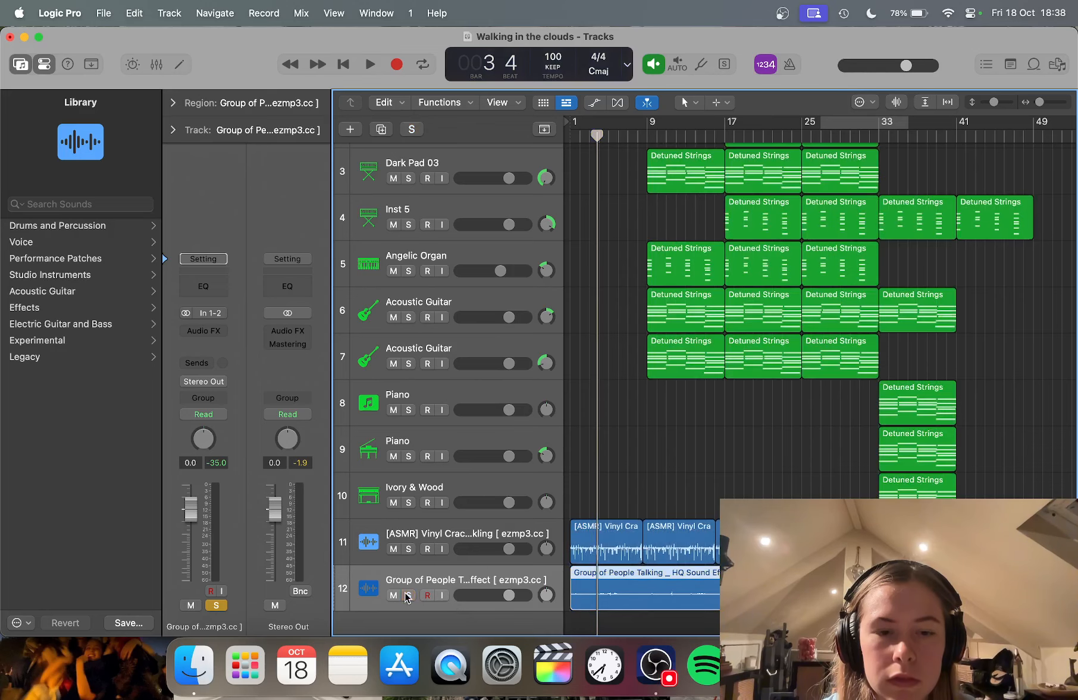
Step: Play the arrangement from bar 1 and raise the Group of People Talking track's volume to 3.3 dB
left_click(568, 138)
key("space")
scroll(585, 373, "up", 5)
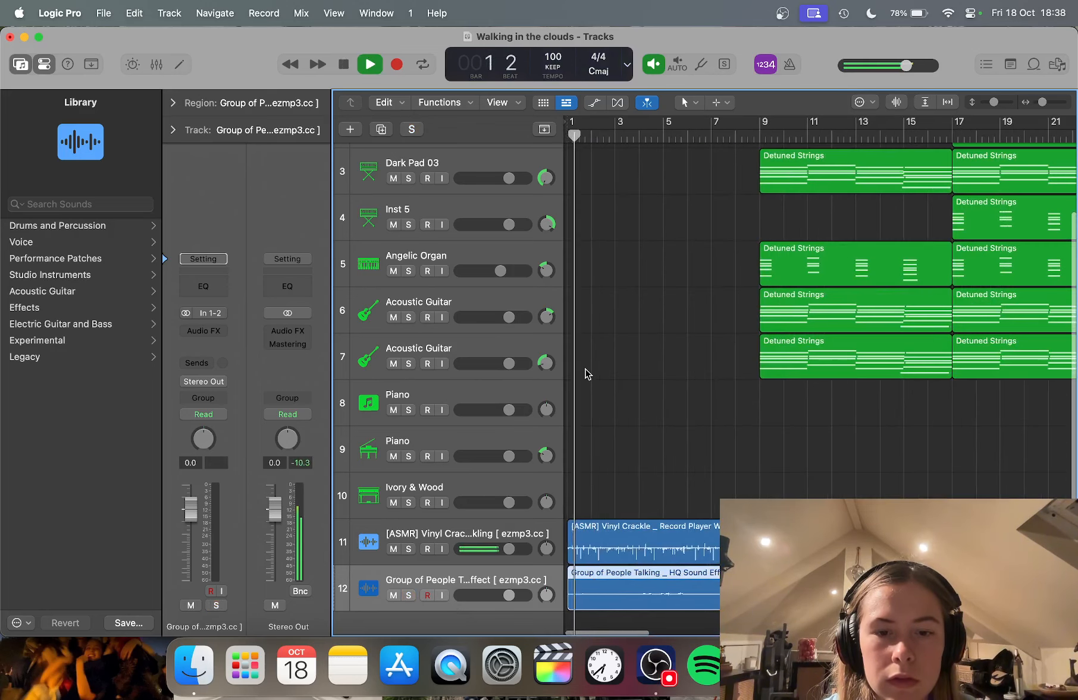
scroll(585, 374, "down", 5)
scroll(585, 373, "down", 1)
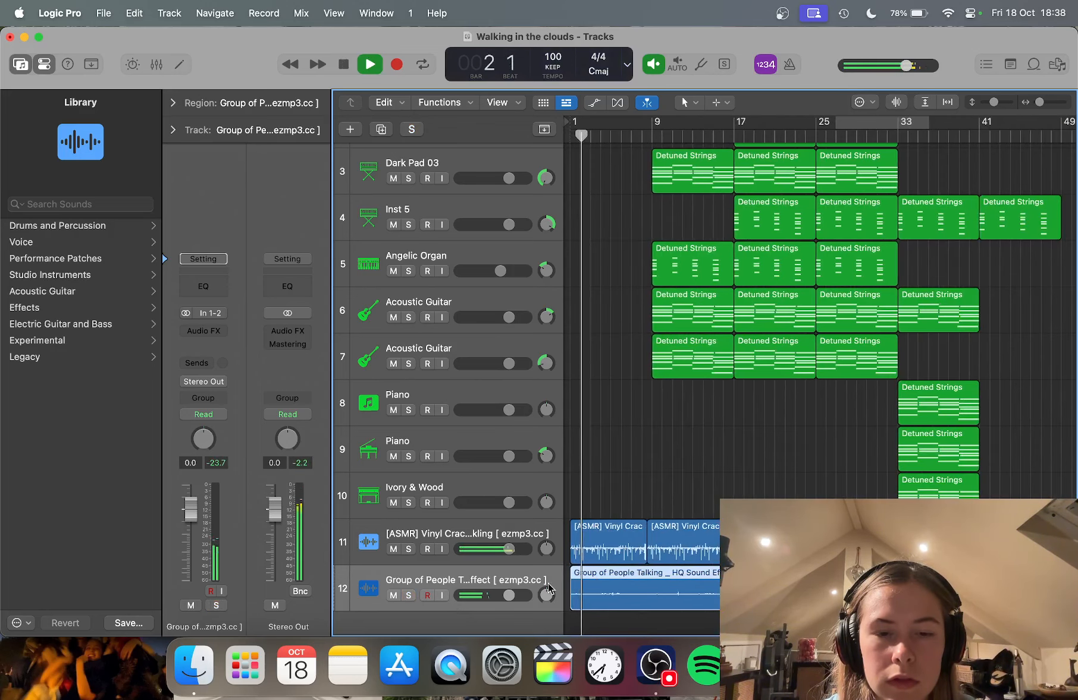
left_click(509, 596)
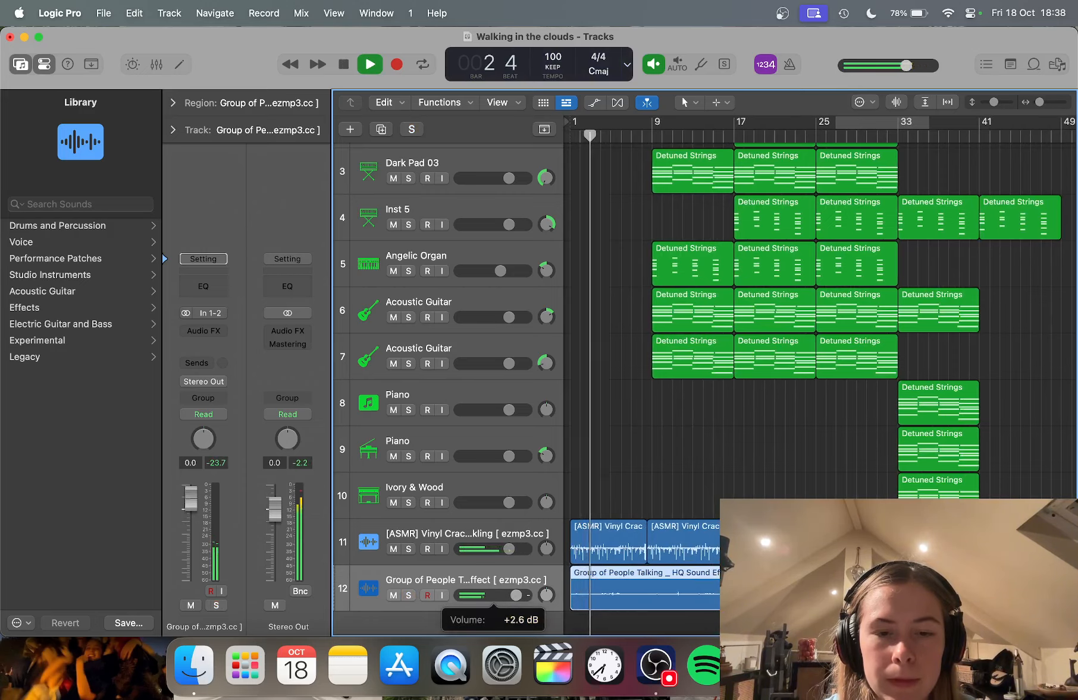
left_click_drag(526, 596, 517, 595)
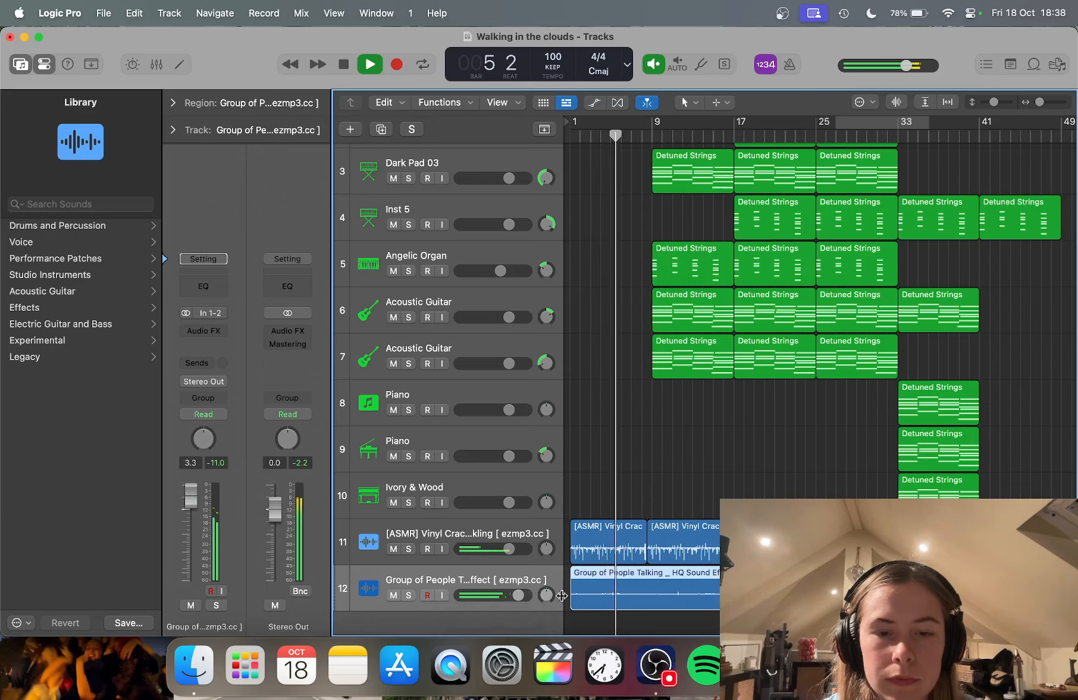
Step: Continue playback from bar 16 to check the fuller section, toggling solo on the Dark Swell Pad track on and off
scroll(691, 333, "right", 2)
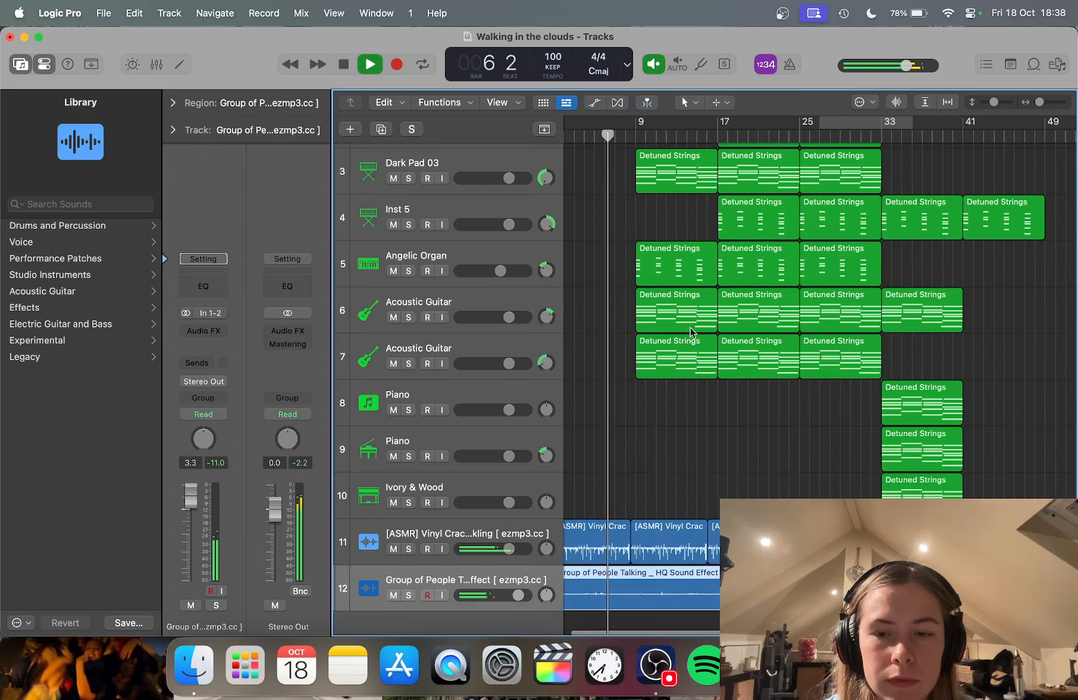
left_click(712, 140)
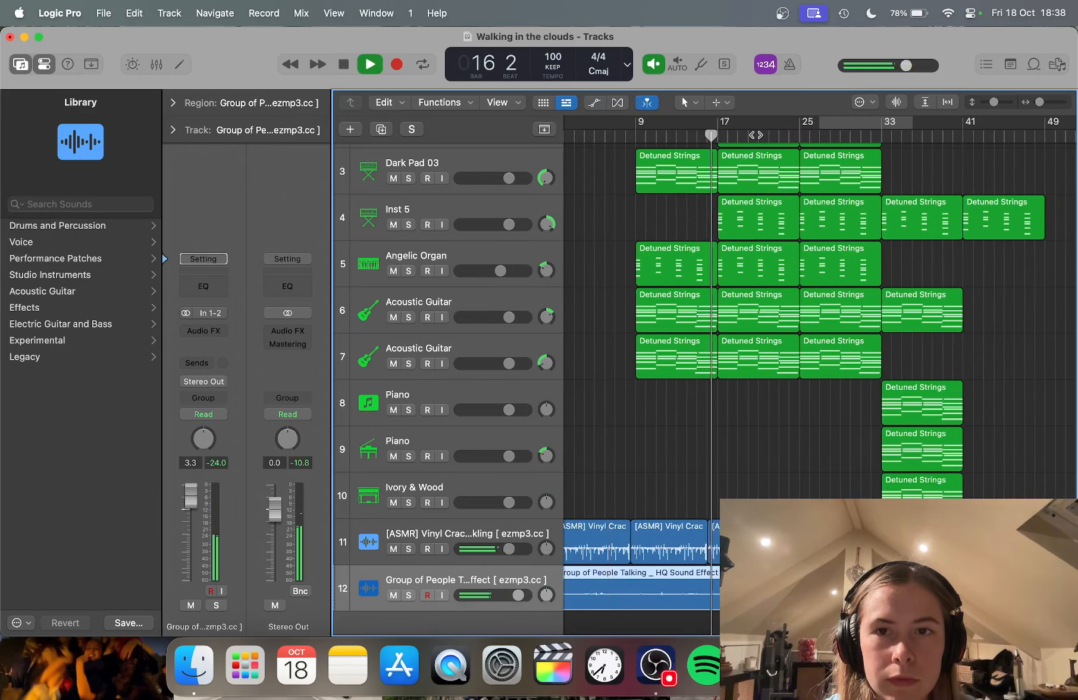
scroll(698, 429, "left", 1)
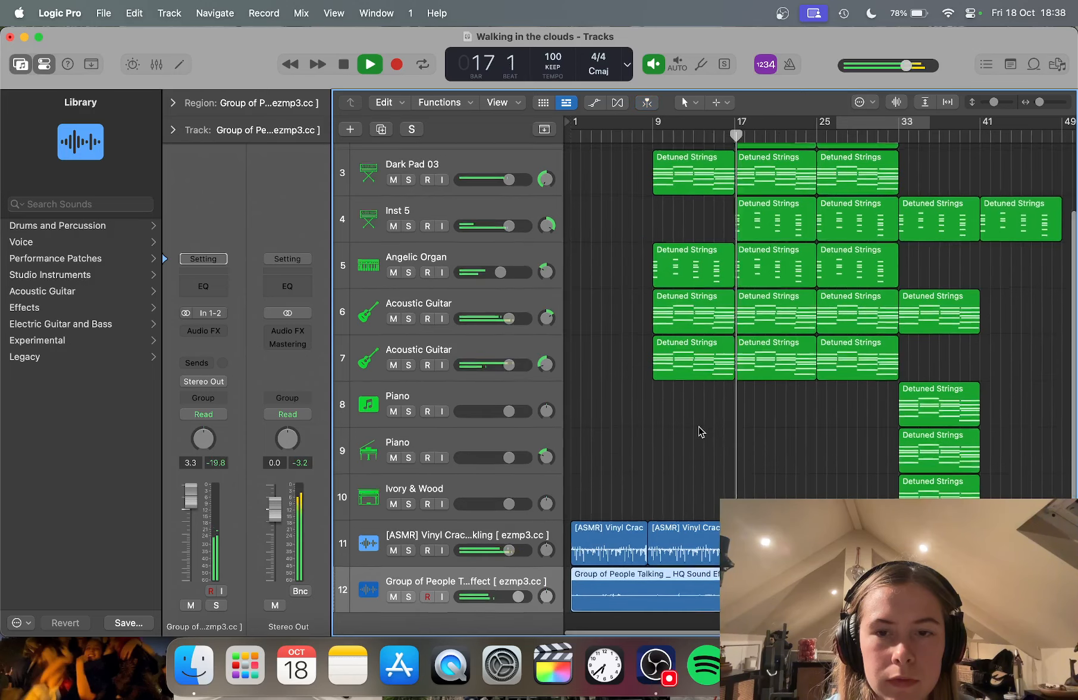
scroll(698, 429, "right", 3)
scroll(698, 427, "down", 5)
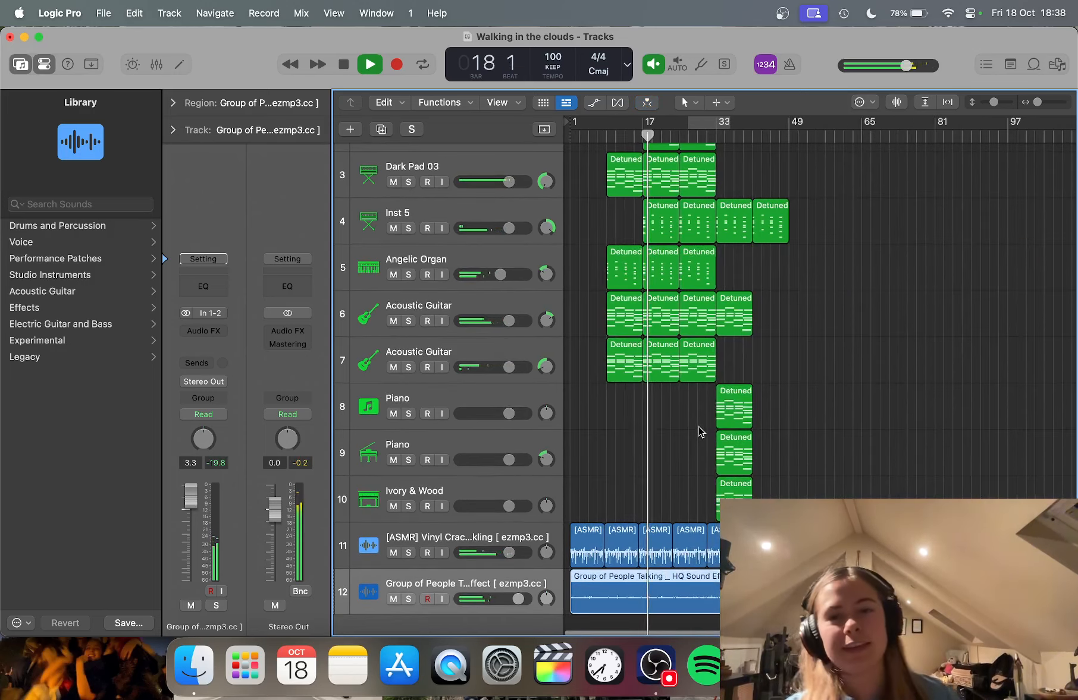
scroll(698, 427, "up", 3)
scroll(698, 427, "down", 1)
scroll(699, 432, "up", 3)
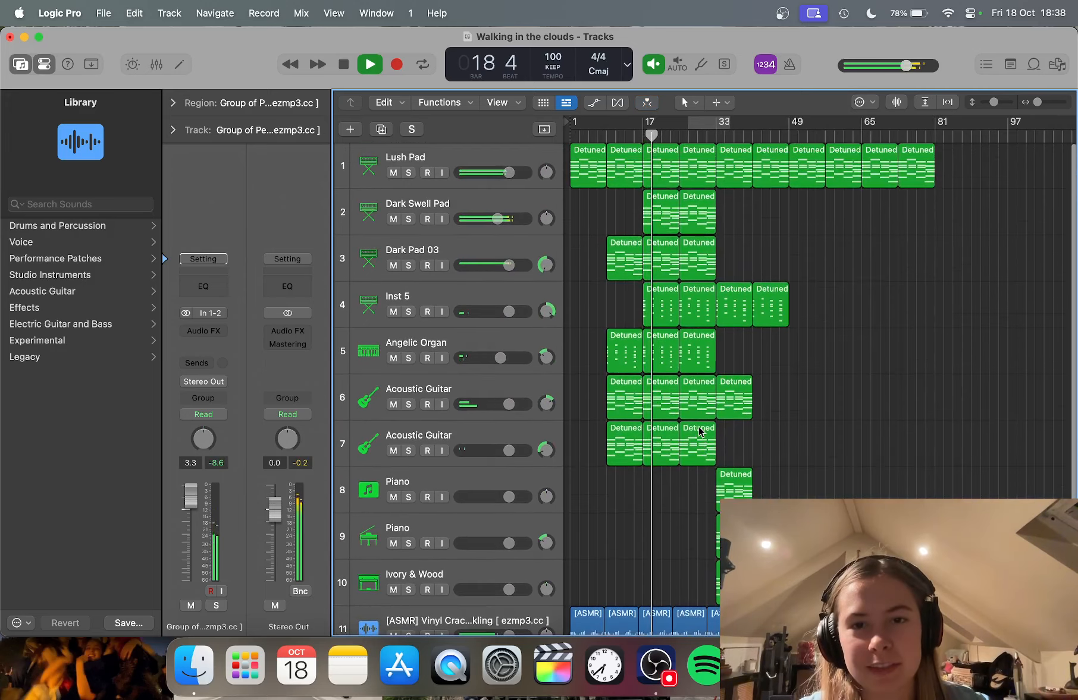
left_click(408, 219)
left_click(409, 220)
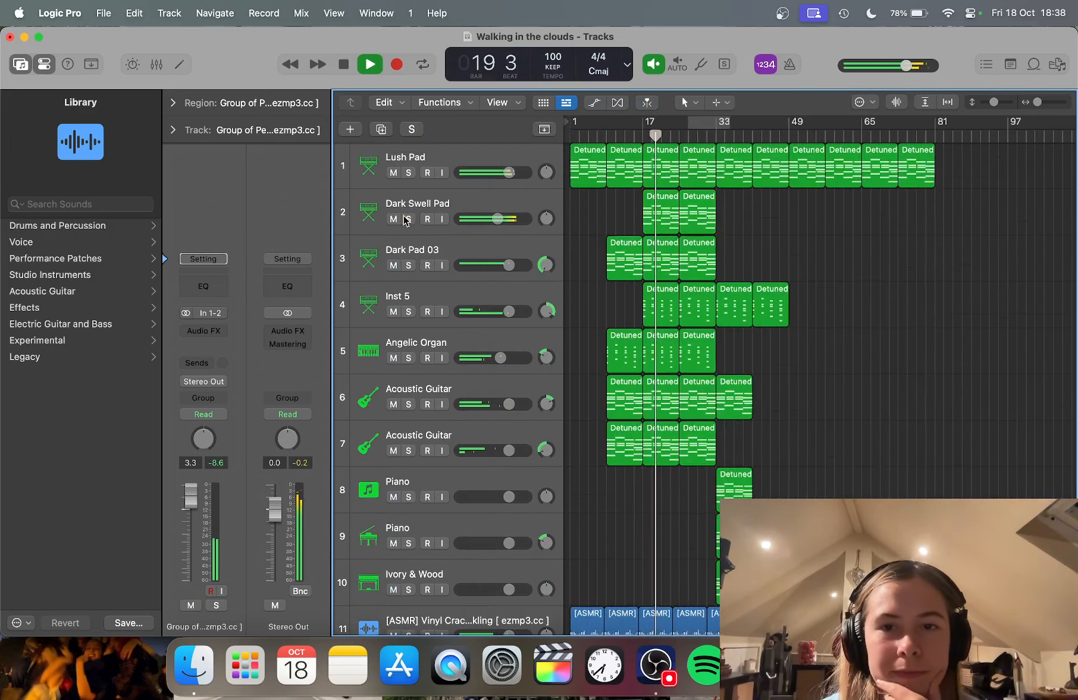
Step: Examine the region layout across all tracks during playback, checking the Ivory & Wood and both Piano tracks
scroll(770, 278, "down", 3)
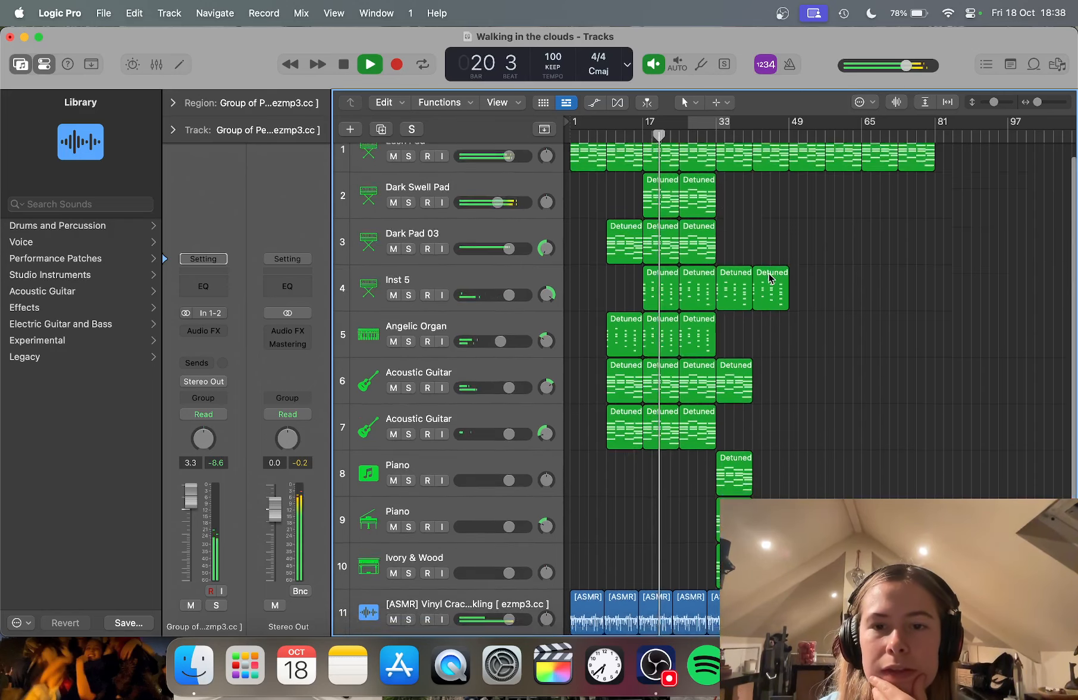
scroll(750, 303, "up", 3)
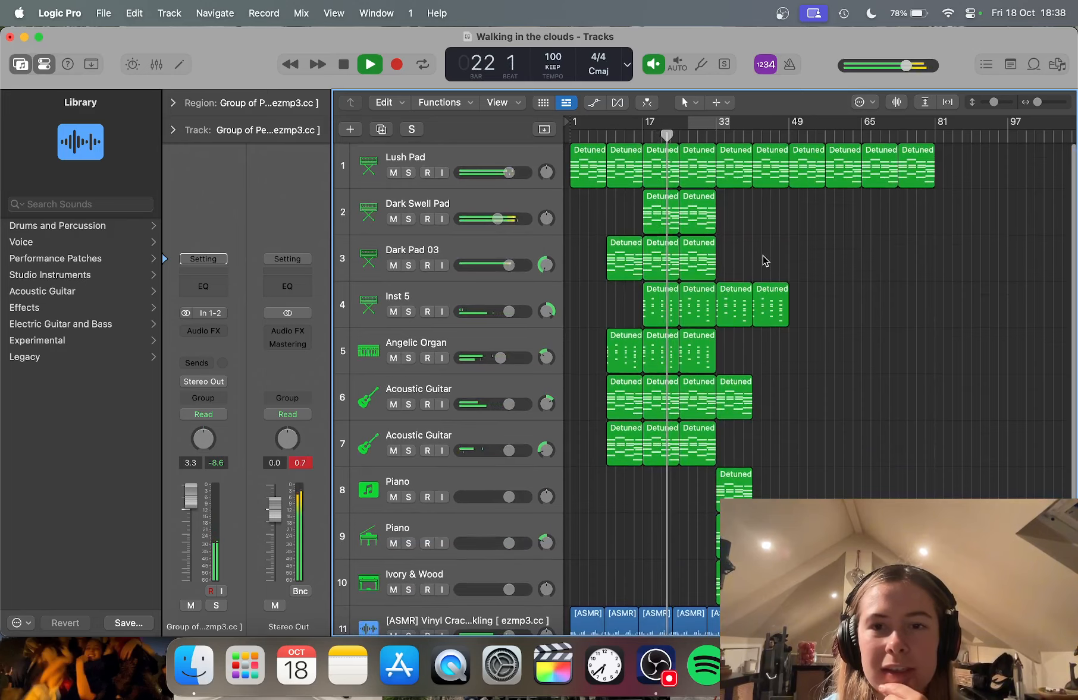
scroll(765, 261, "up", 3)
scroll(765, 260, "down", 4)
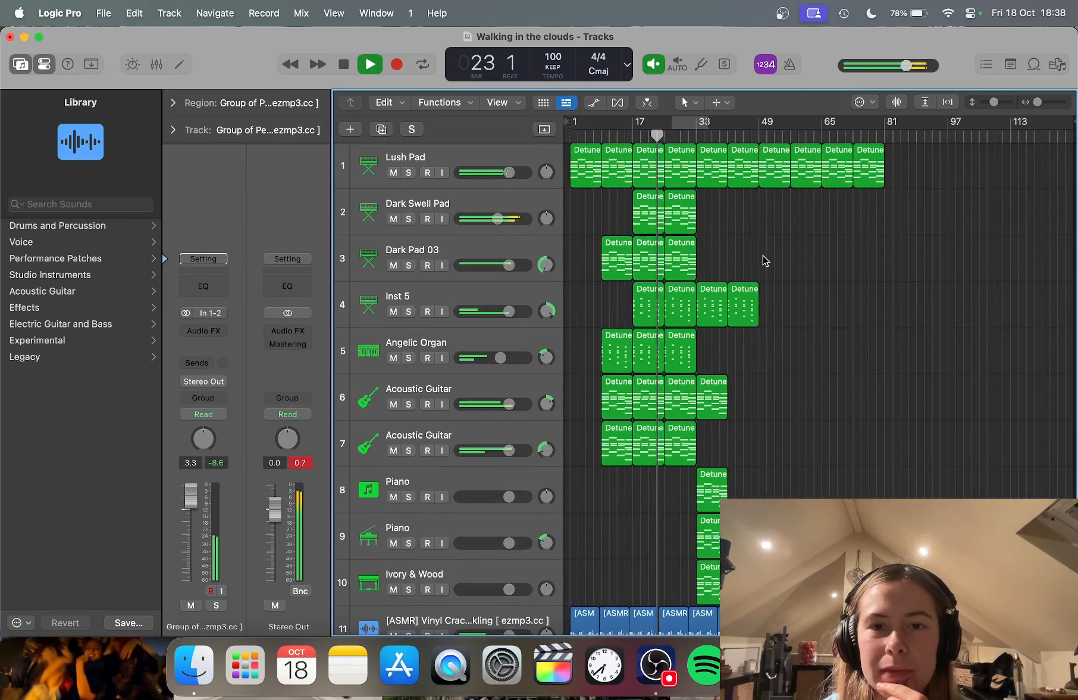
scroll(765, 260, "down", 5)
left_click(774, 351)
scroll(775, 348, "up", 3)
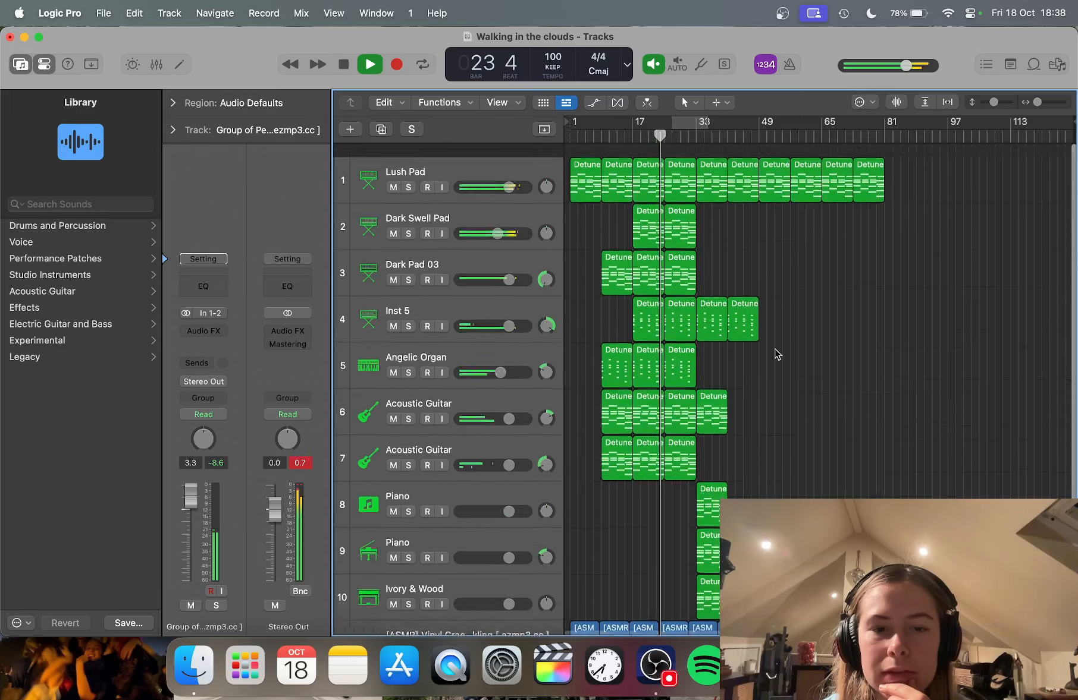
scroll(755, 250, "up", 4)
scroll(758, 252, "down", 3)
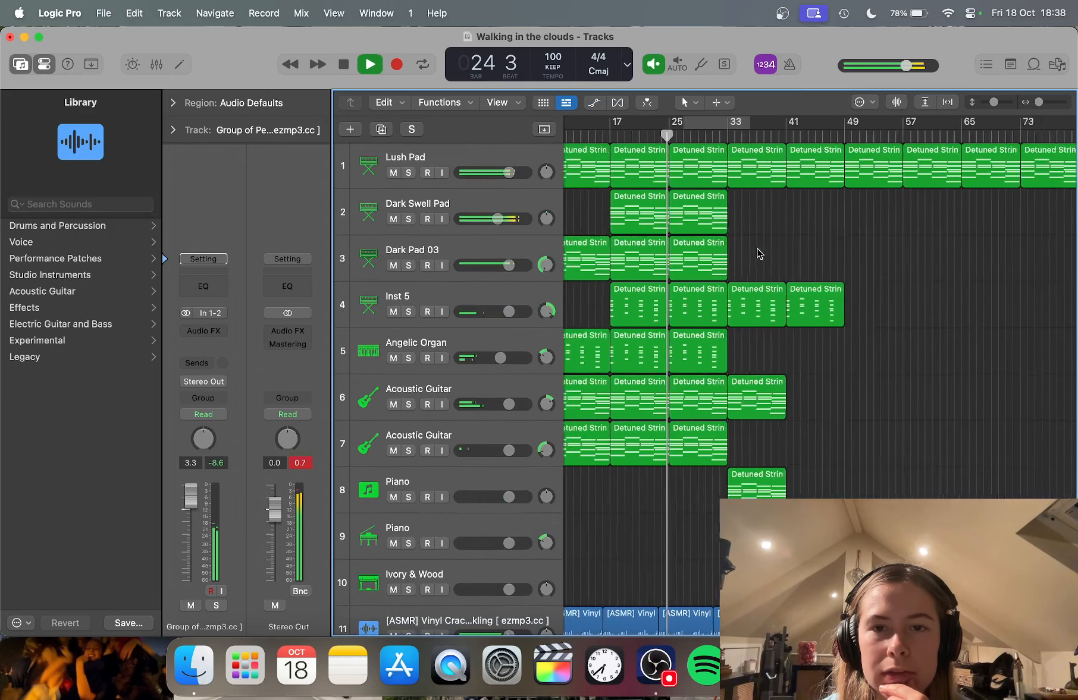
scroll(551, 452, "down", 3)
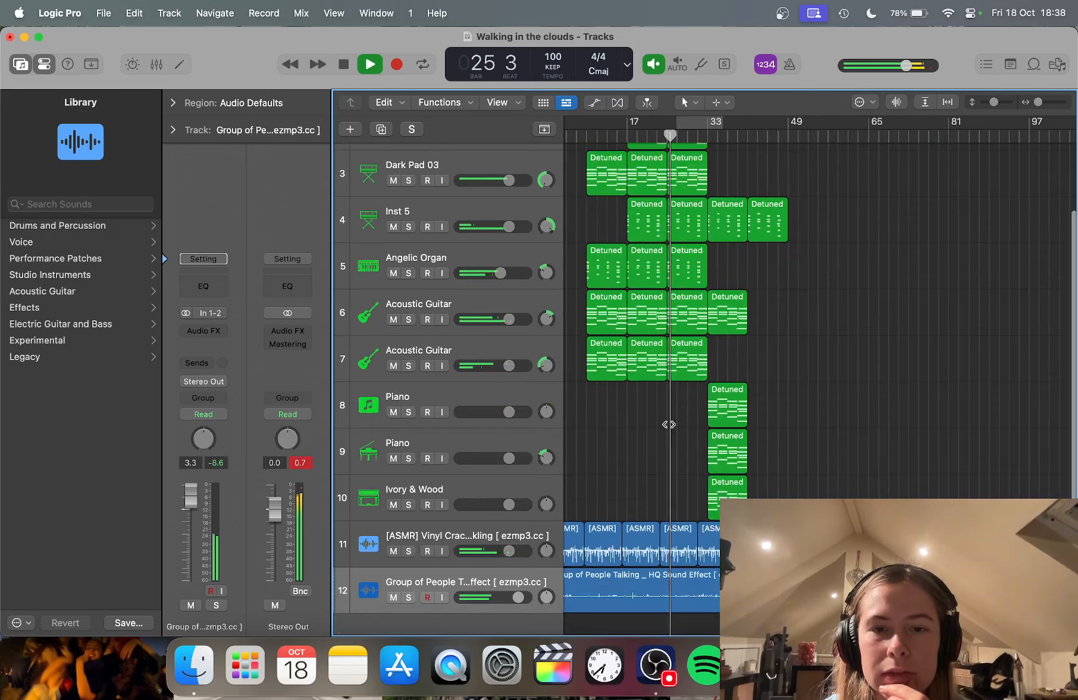
left_click(507, 497)
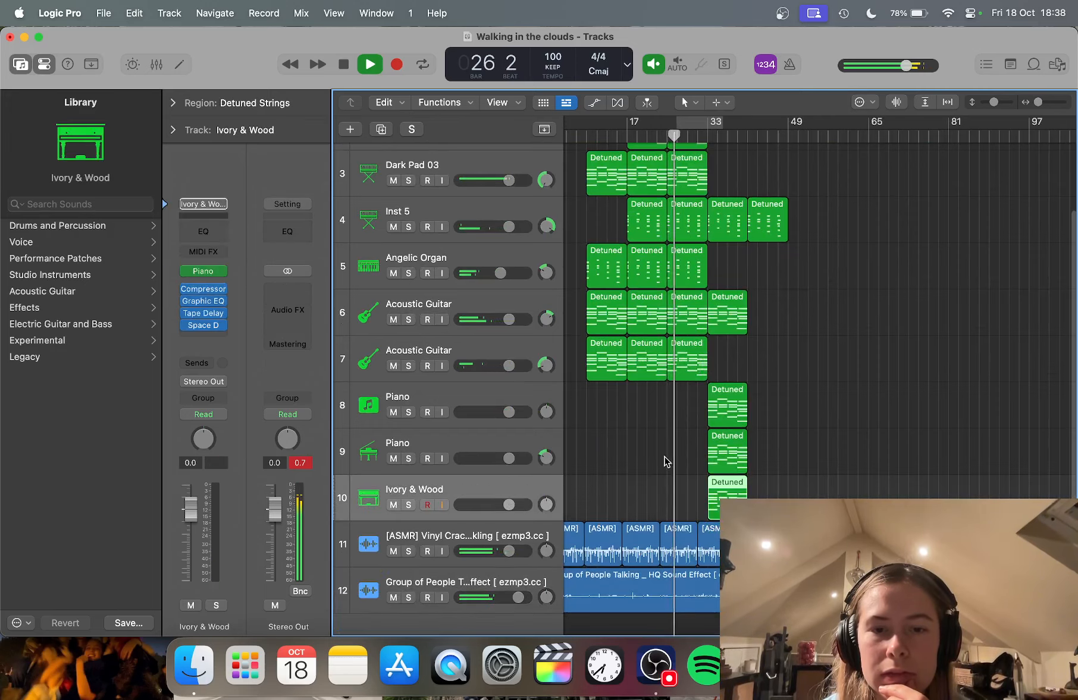
left_click(531, 450)
left_click(540, 395)
scroll(666, 416, "up", 3)
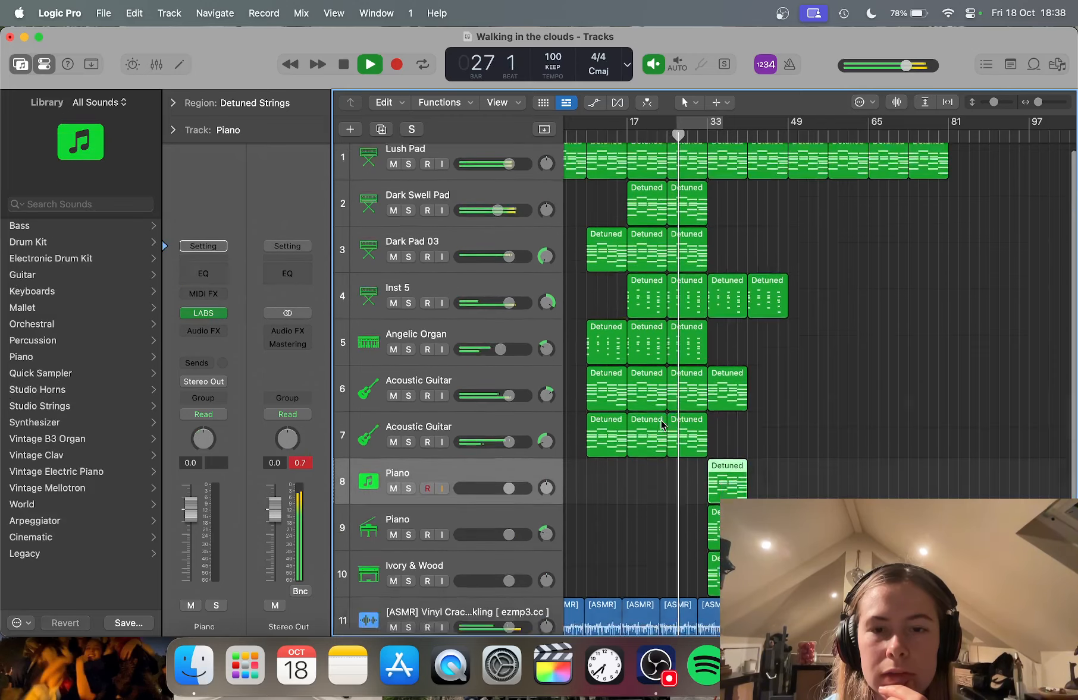
scroll(797, 428, "down", 2)
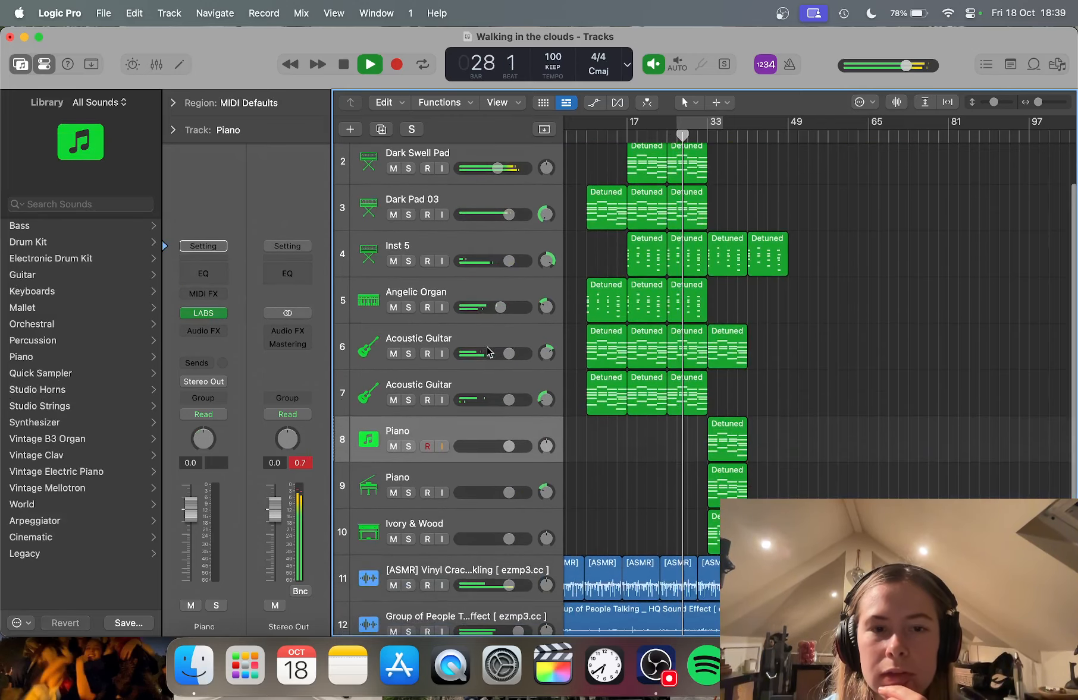
Step: Delete the last two Detuned Strings regions on the Inst 5 track, from bar 33 to bar 49
scroll(714, 366, "up", 2)
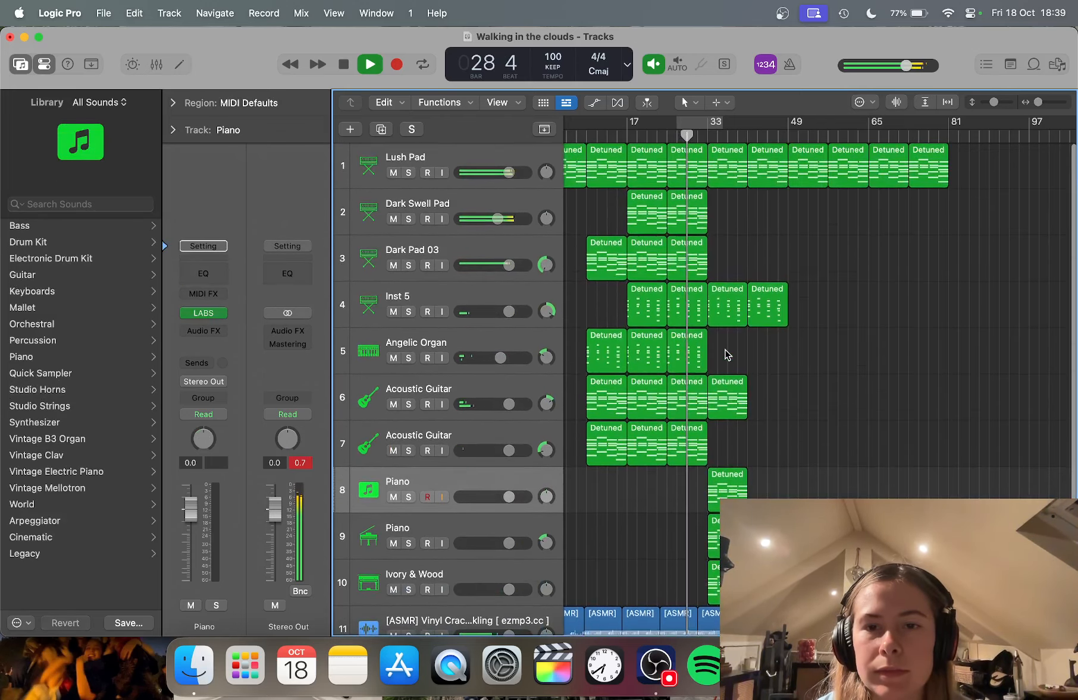
scroll(727, 355, "up", 4)
left_click(816, 315)
left_click(783, 321, "shift")
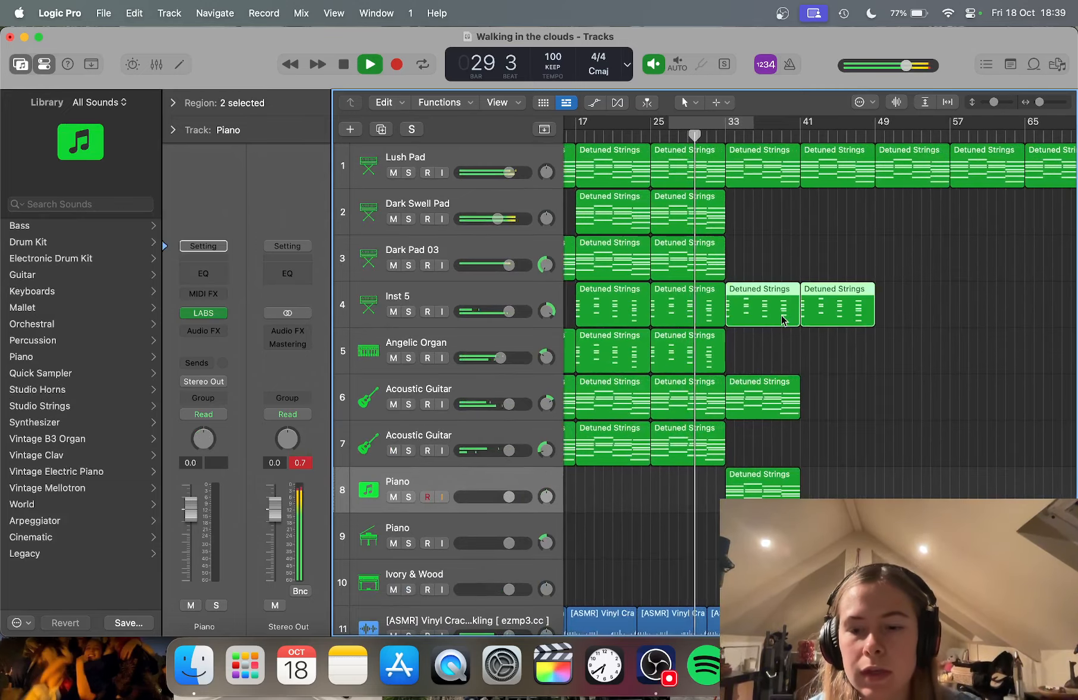
key("Delete")
Step: Mute the upper Acoustic Guitar track, track 6
scroll(794, 369, "down", 3)
scroll(776, 336, "up", 1)
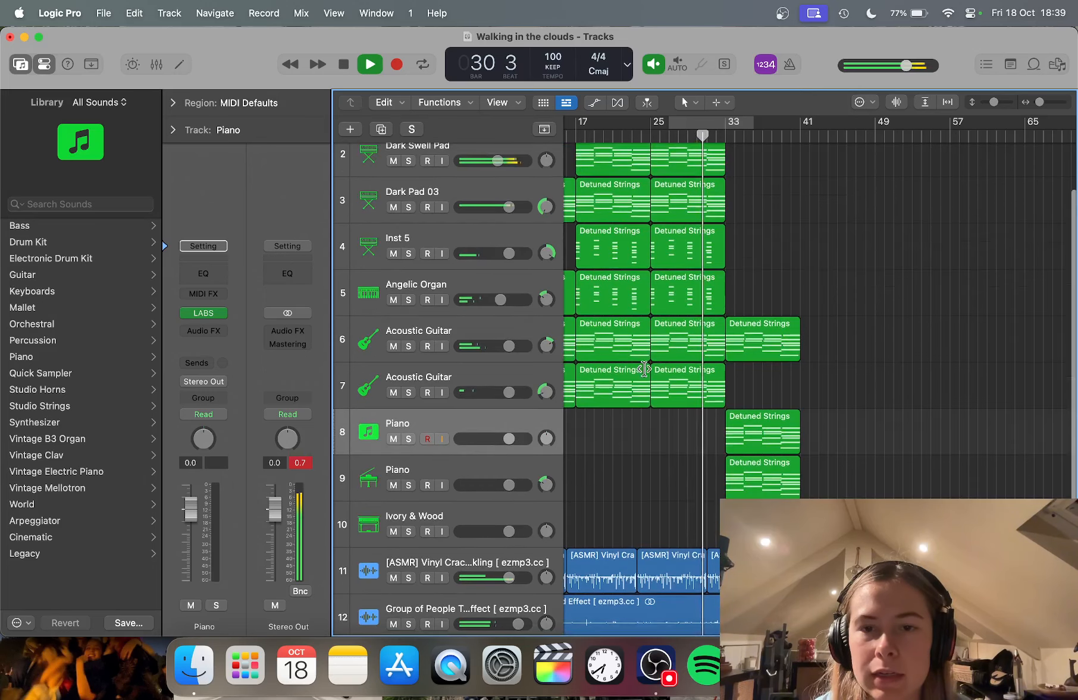
left_click(394, 347)
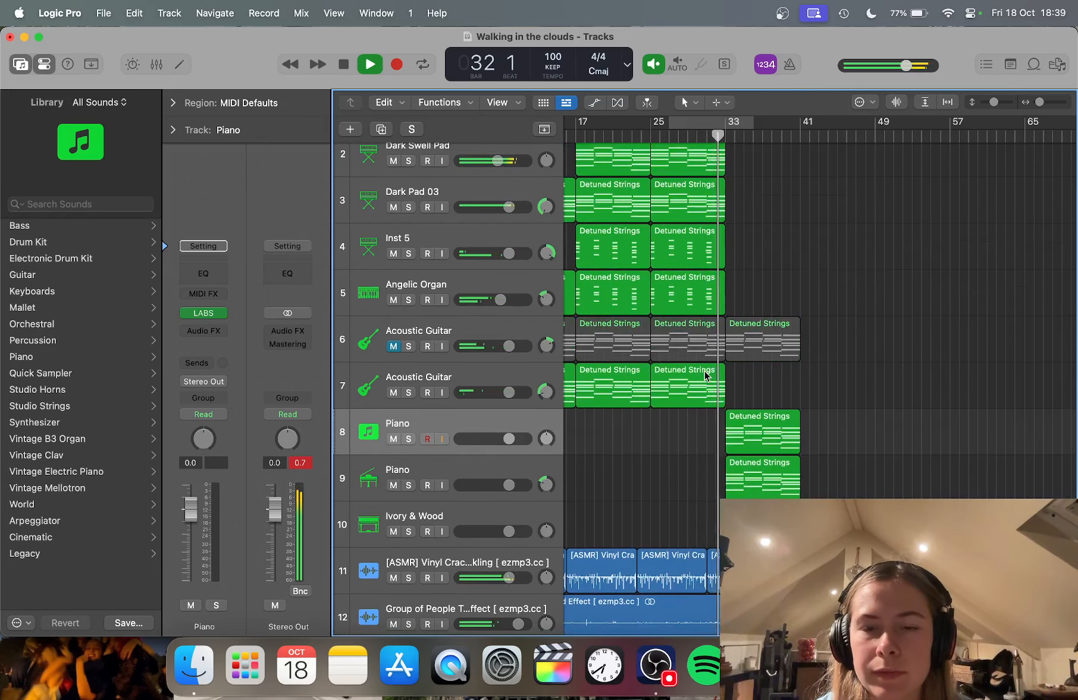
Step: Apply the Fixed Velocity MIDI transform at 120 to all notes of the bar 33 region on the Studio Grand Piano track, track 9
scroll(770, 392, "right", 5)
scroll(676, 377, "left", 2)
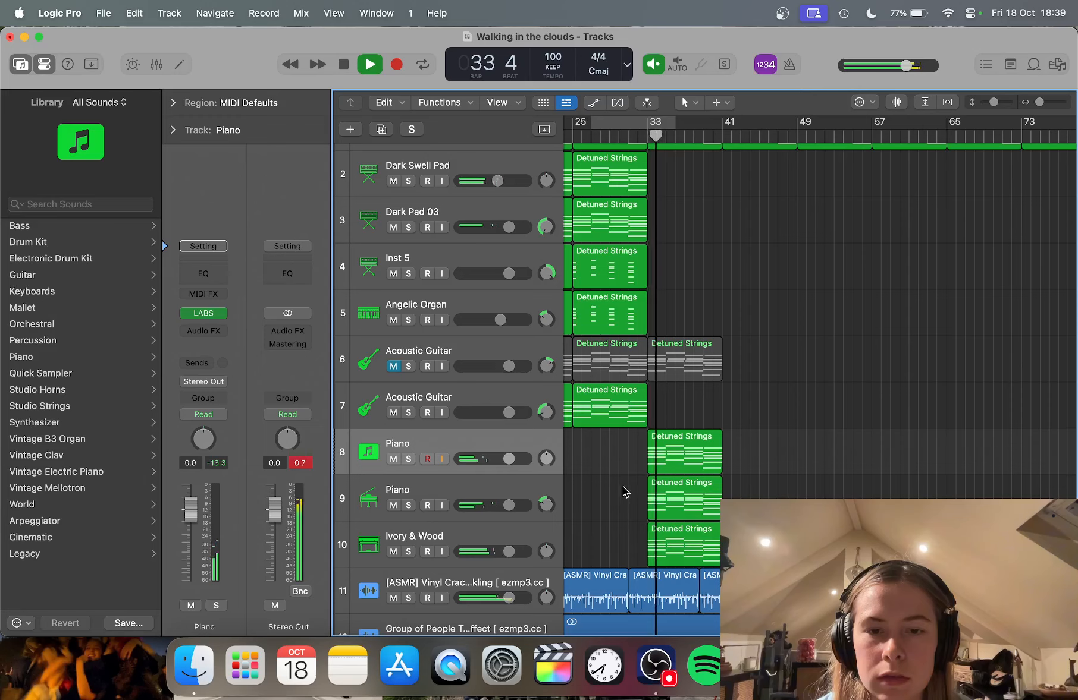
left_click(524, 480)
left_click(524, 435)
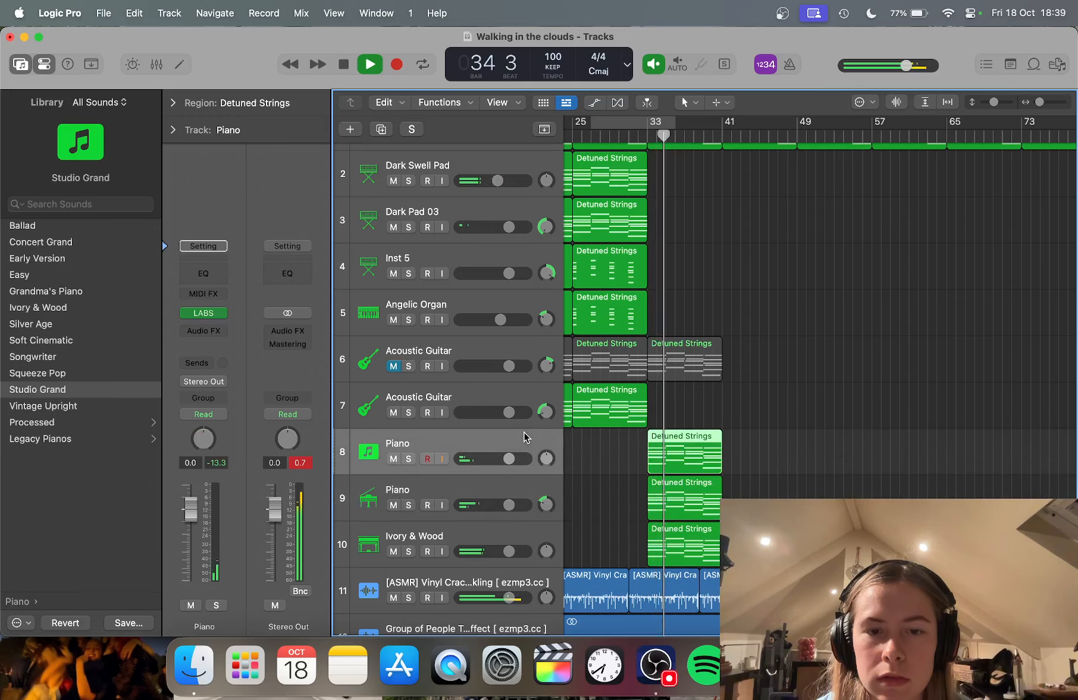
left_click(539, 488)
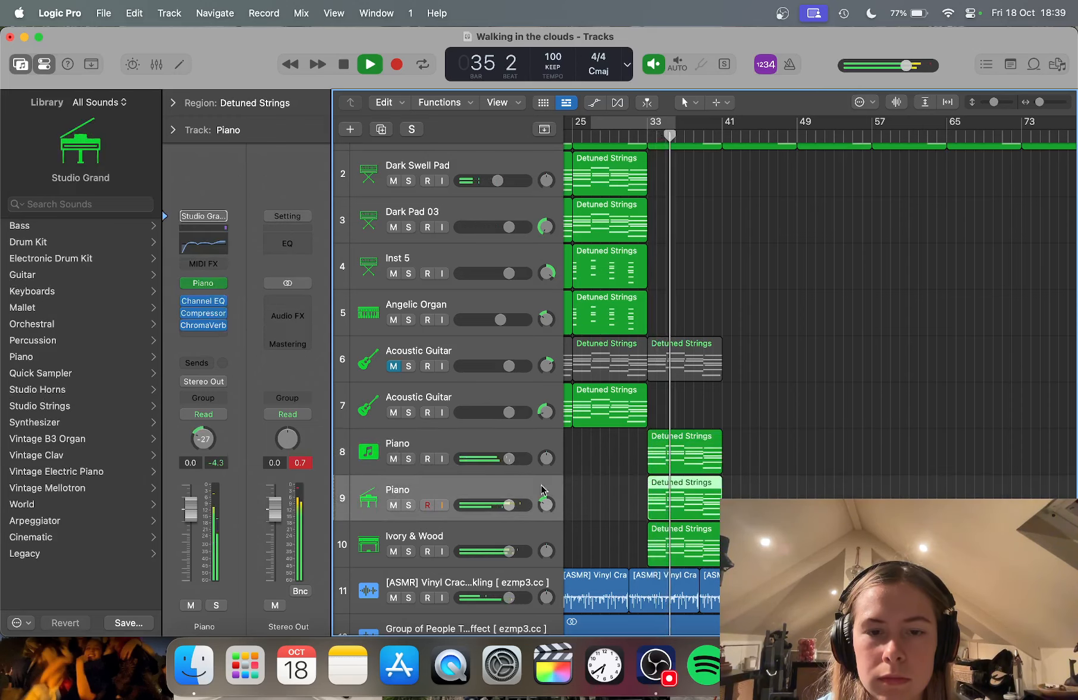
double_click(681, 490)
key("super+a")
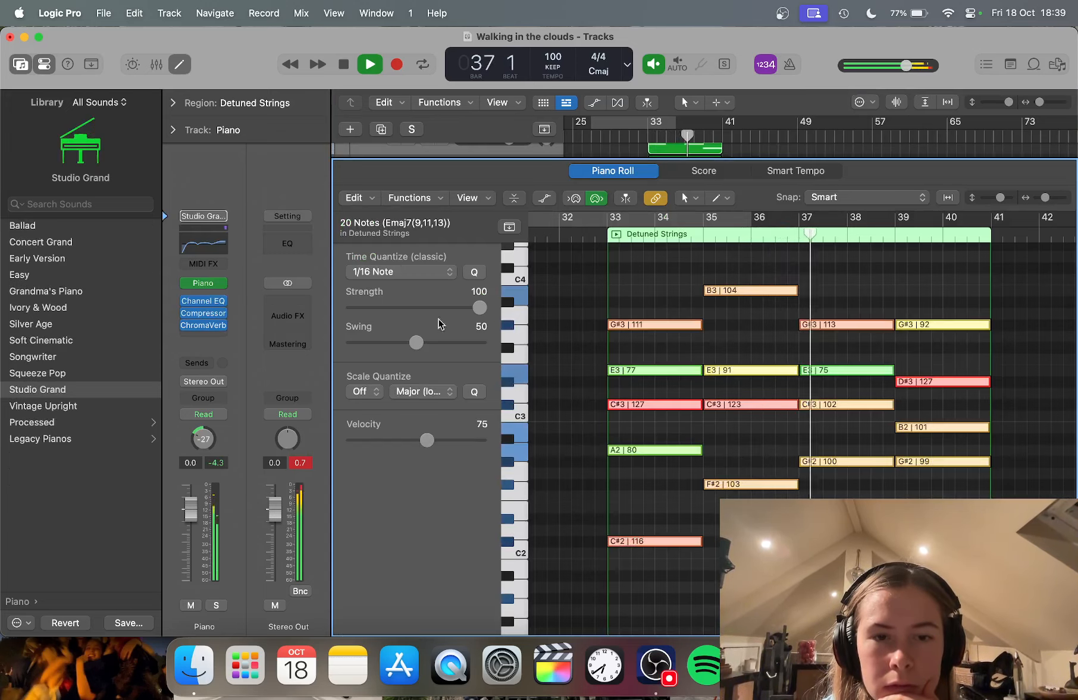
left_click(441, 196)
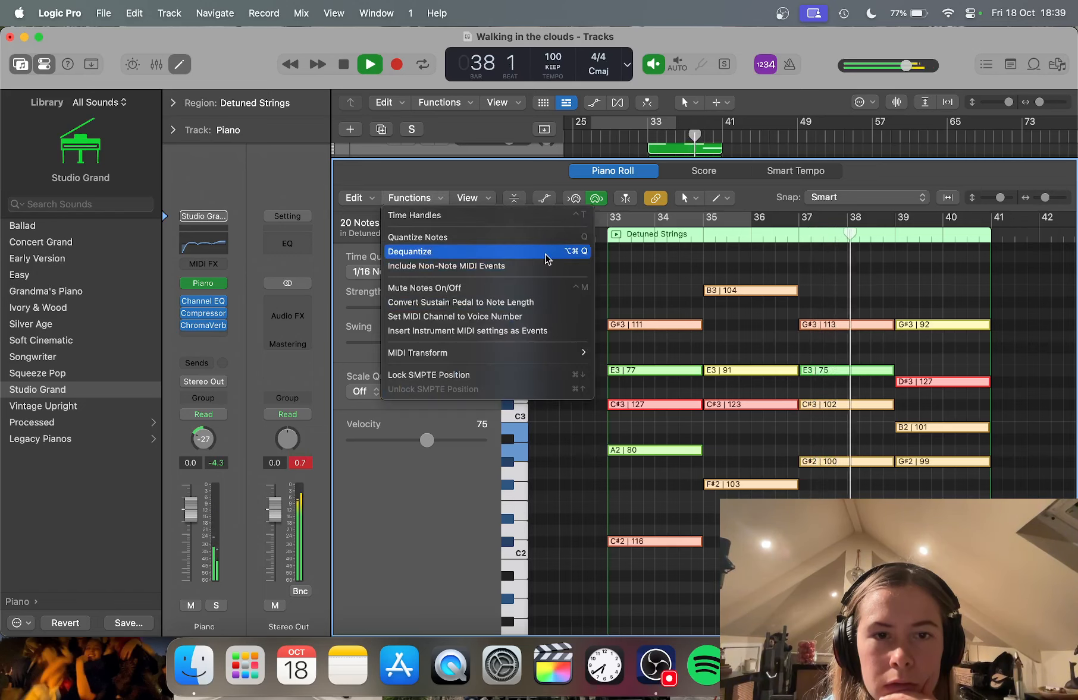
mouse_move(575, 355)
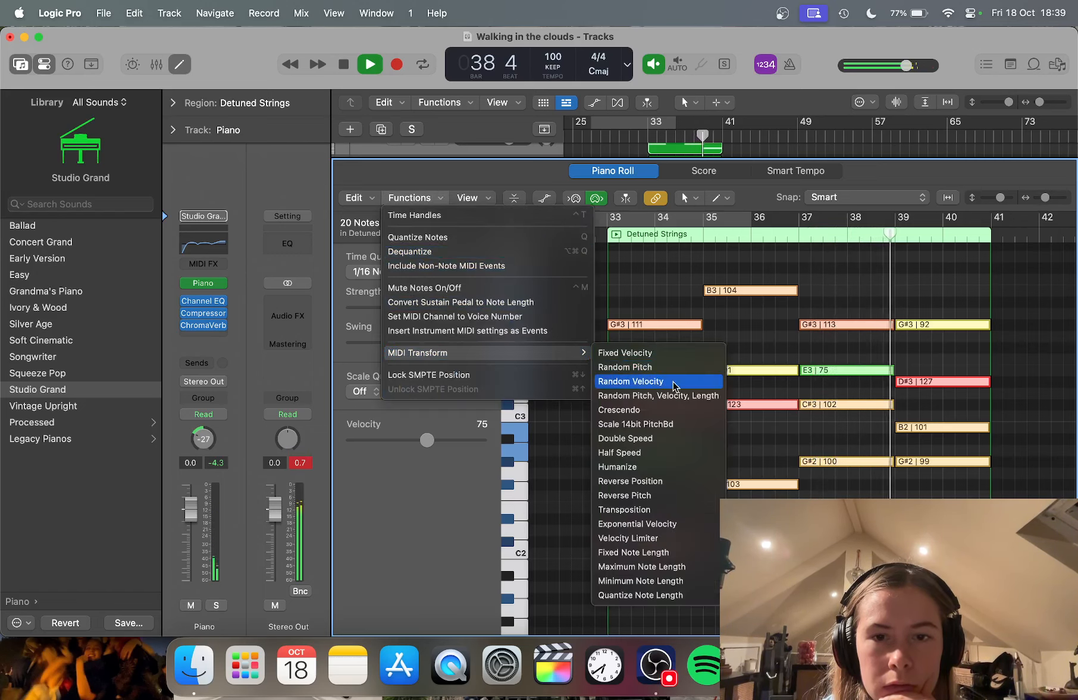
left_click(666, 353)
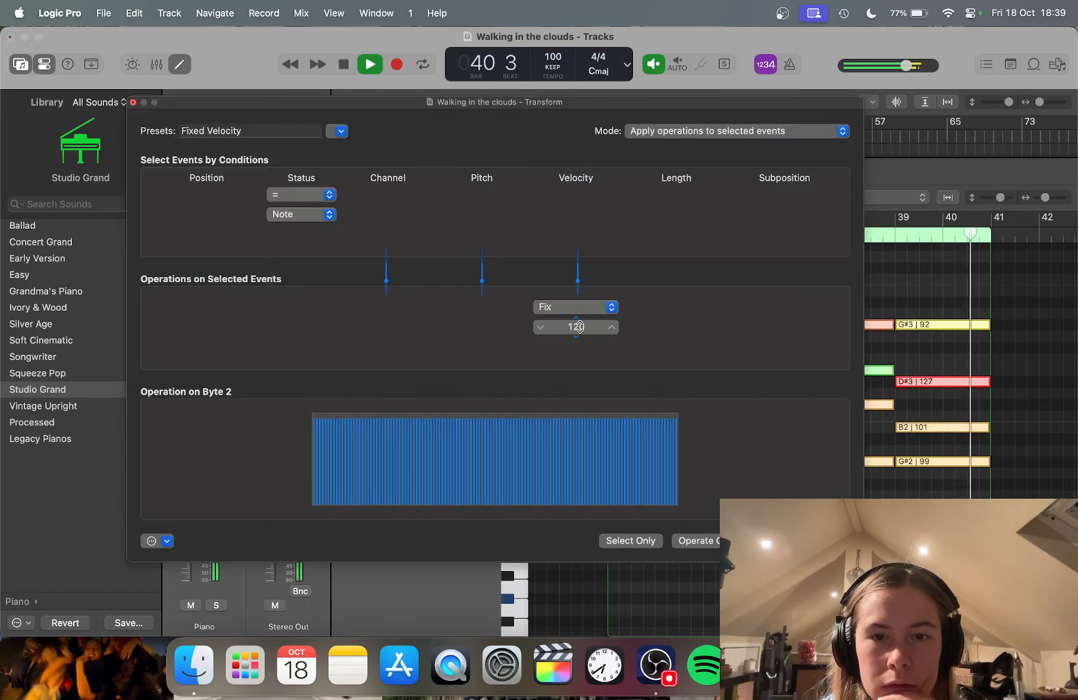
left_click(133, 104)
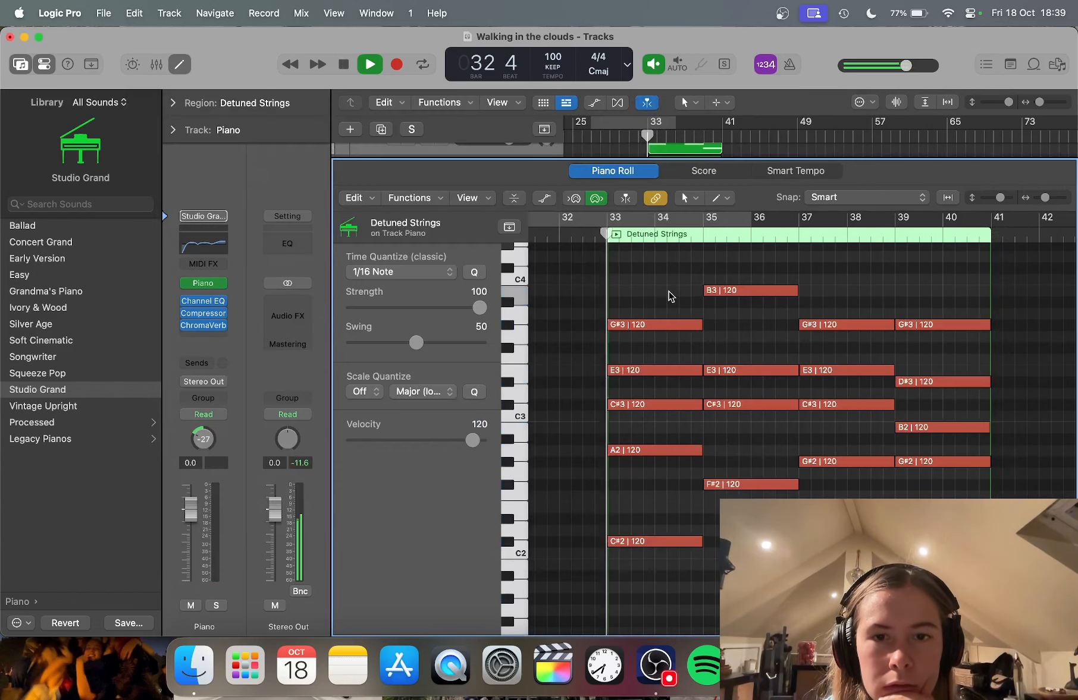
Step: Close the Piano Roll, audition both Piano tracks and Ivory & Wood in solo near bar 33, and return to the full mix
key("e")
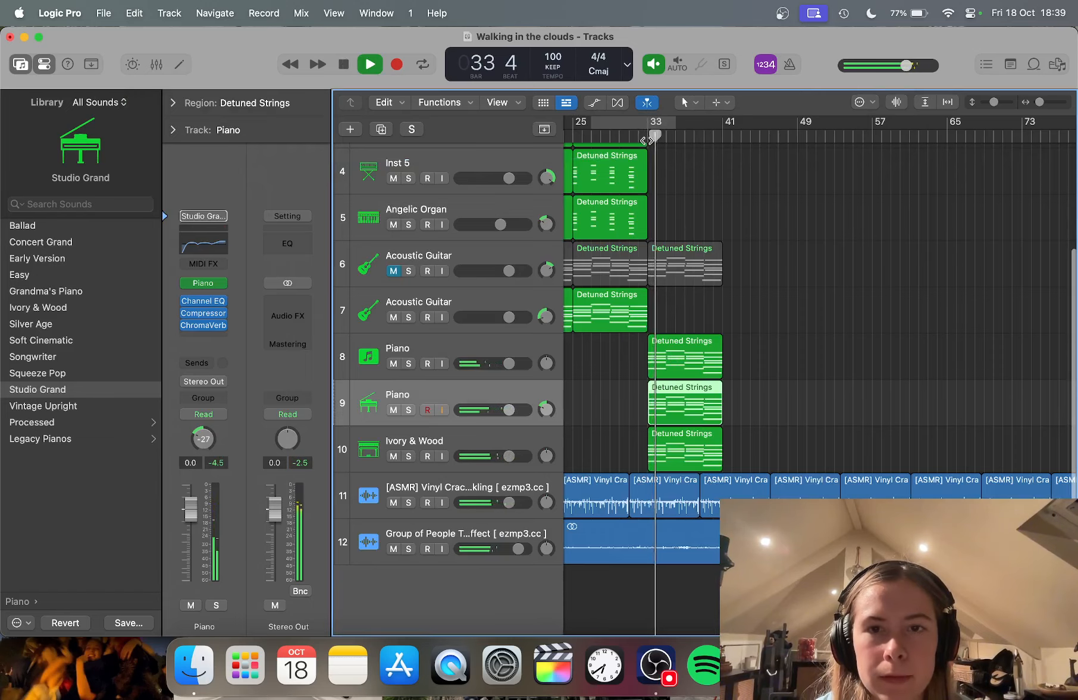
left_click(409, 411)
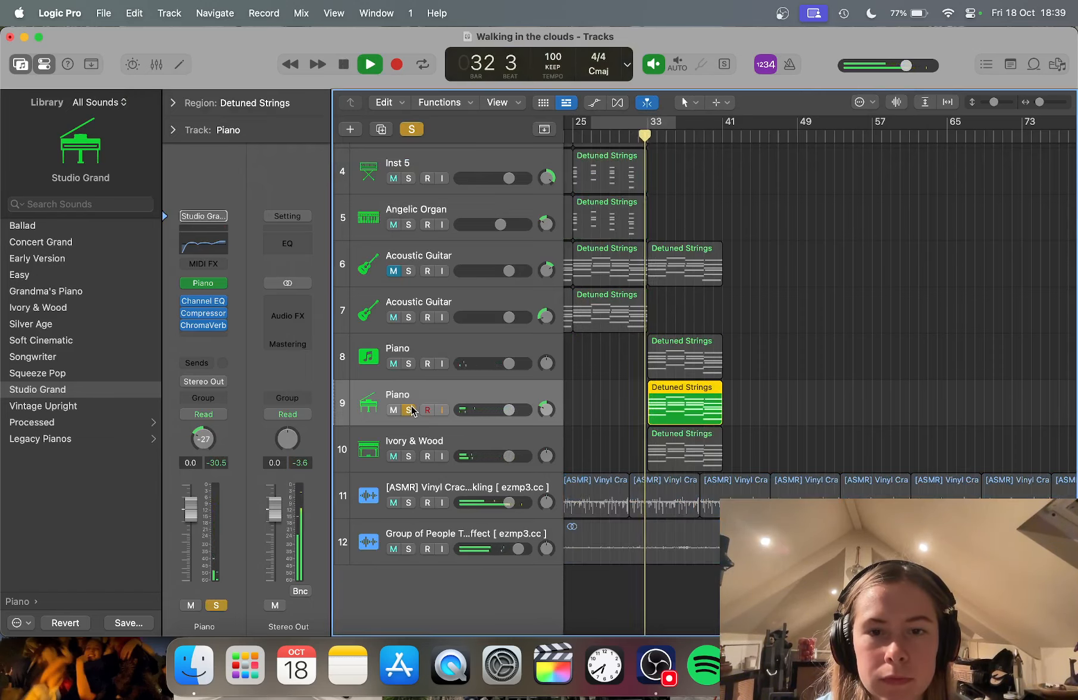
left_click(408, 457)
left_click(409, 364)
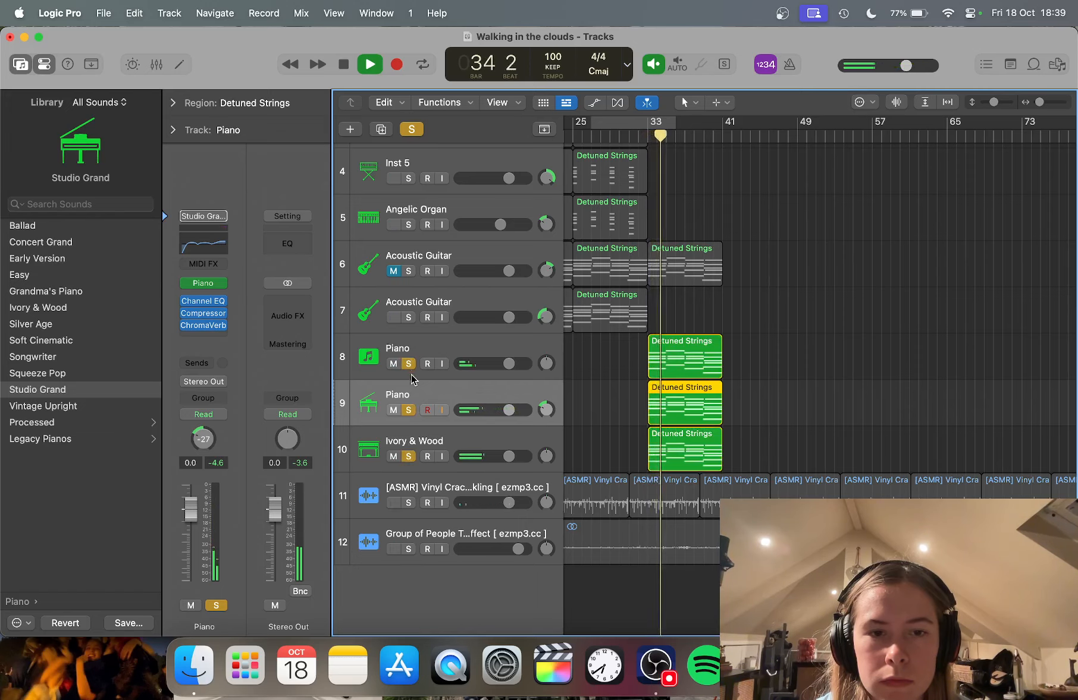
left_click(409, 364)
left_click(409, 410)
left_click(408, 456)
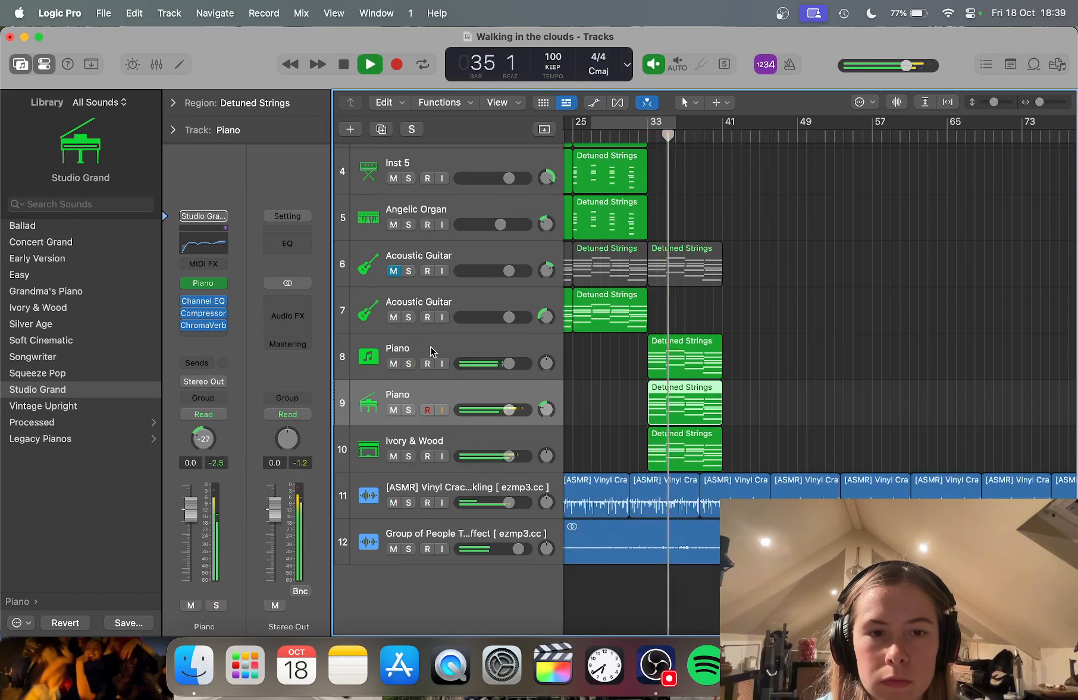
Step: Open the Piano sound category for the upper Piano track, track 8, solo the track and play from just before bar 33
left_click(430, 346)
key("space")
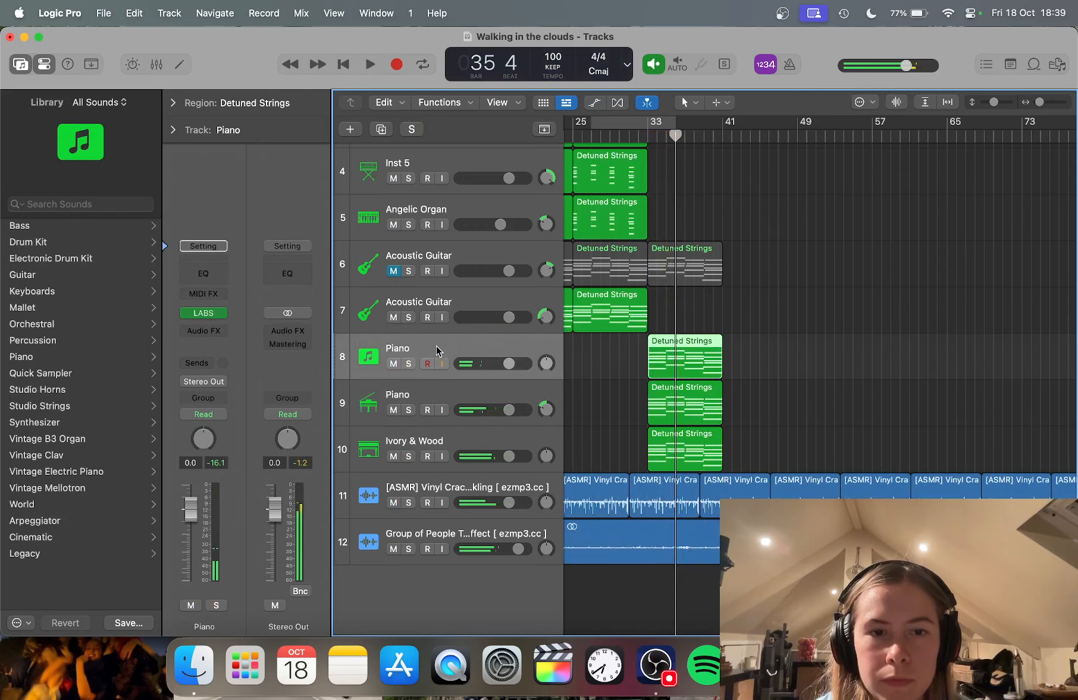
left_click(72, 358)
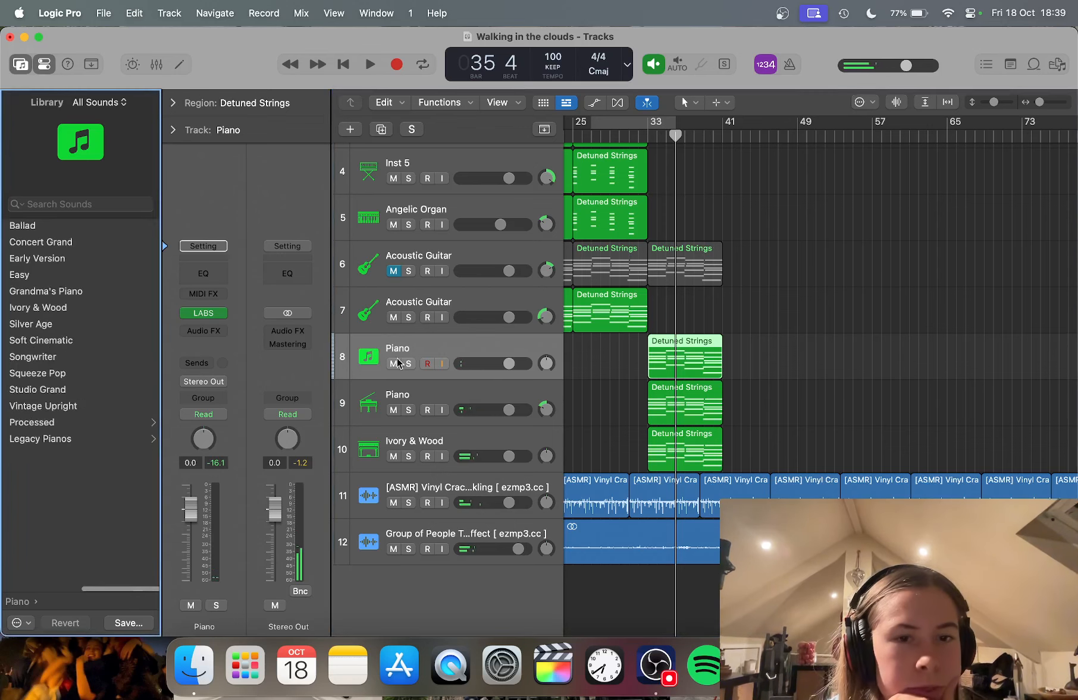
left_click(408, 364)
left_click(645, 137)
left_click(639, 138)
key("space")
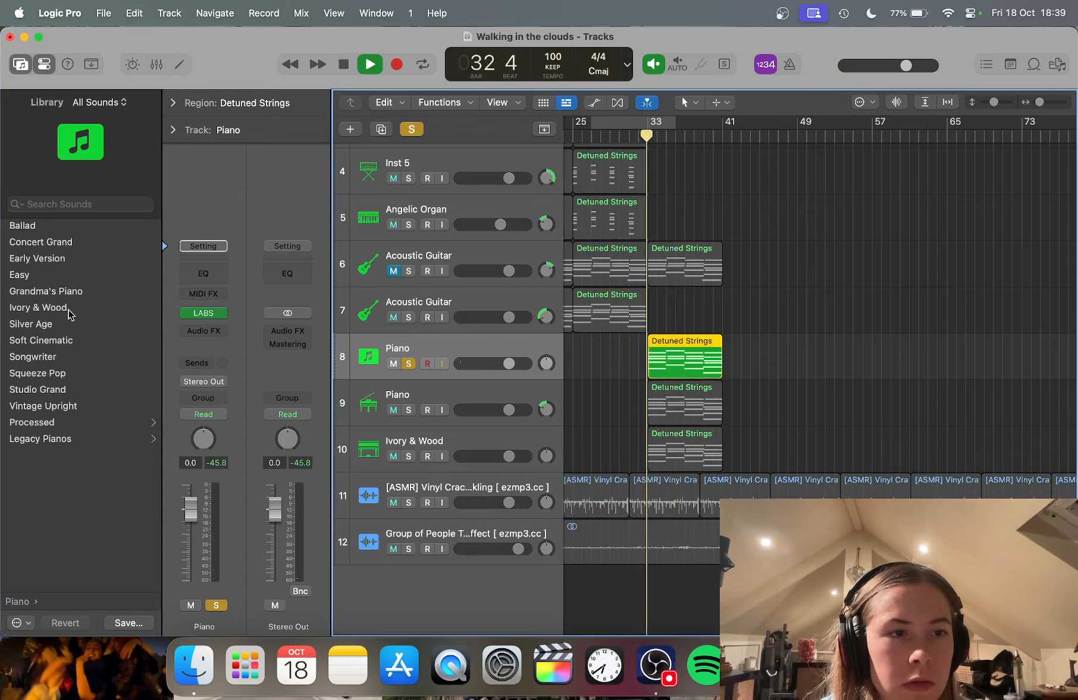
Step: Try the Concert Grand sound on the soloed Piano track, track 8, and replay it from bar 33
left_click(68, 276)
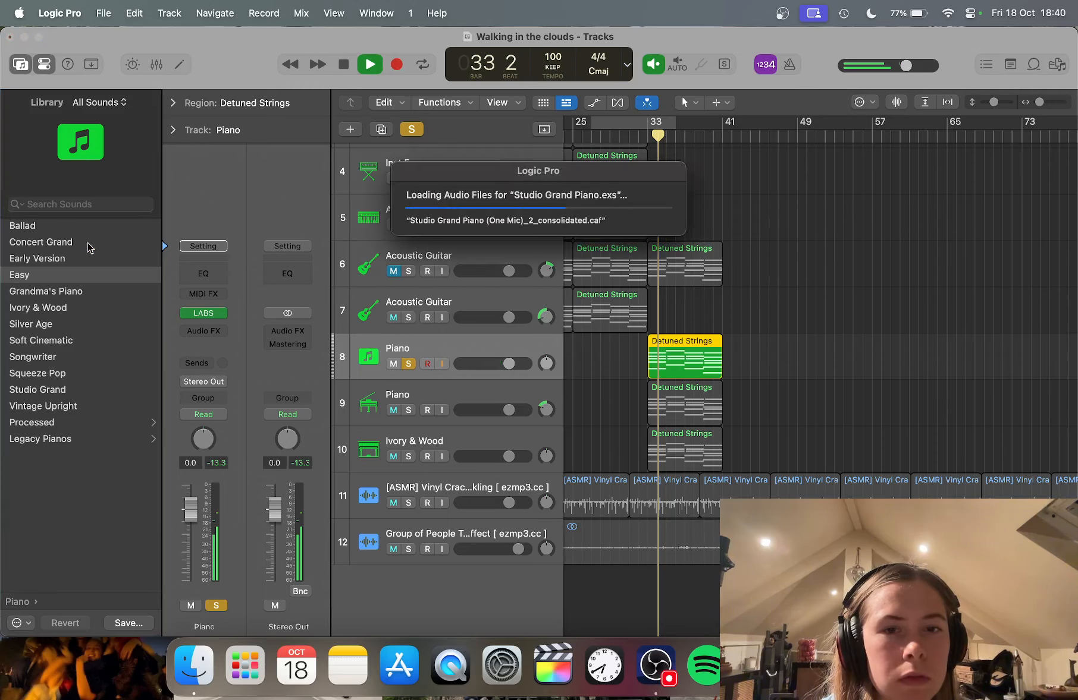
left_click(88, 248)
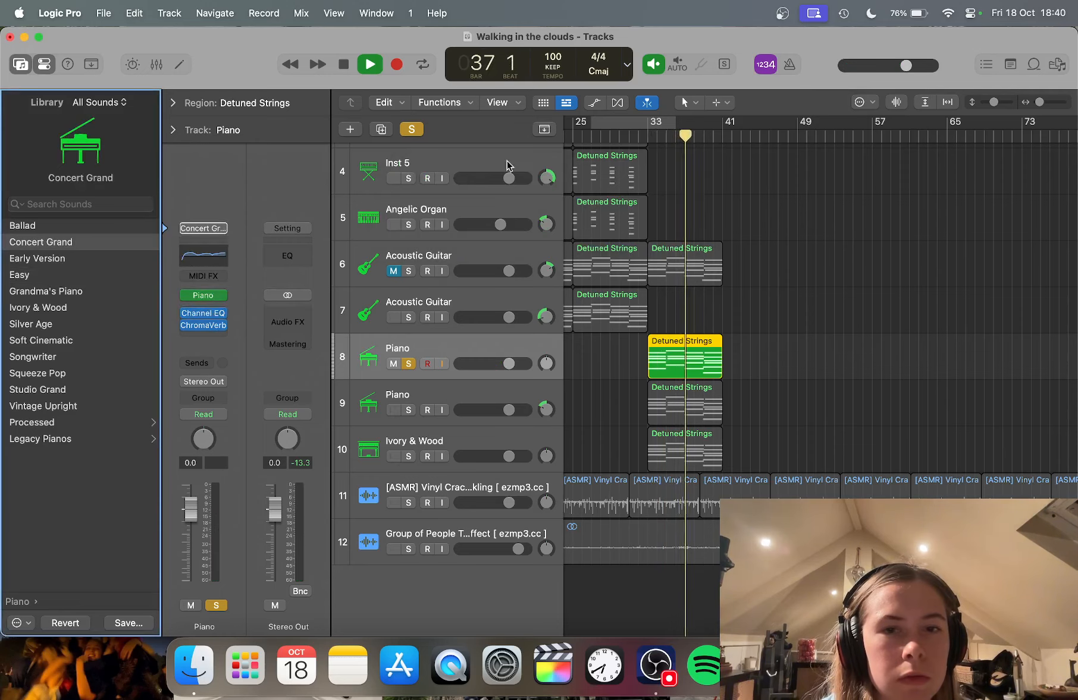
left_click(637, 138)
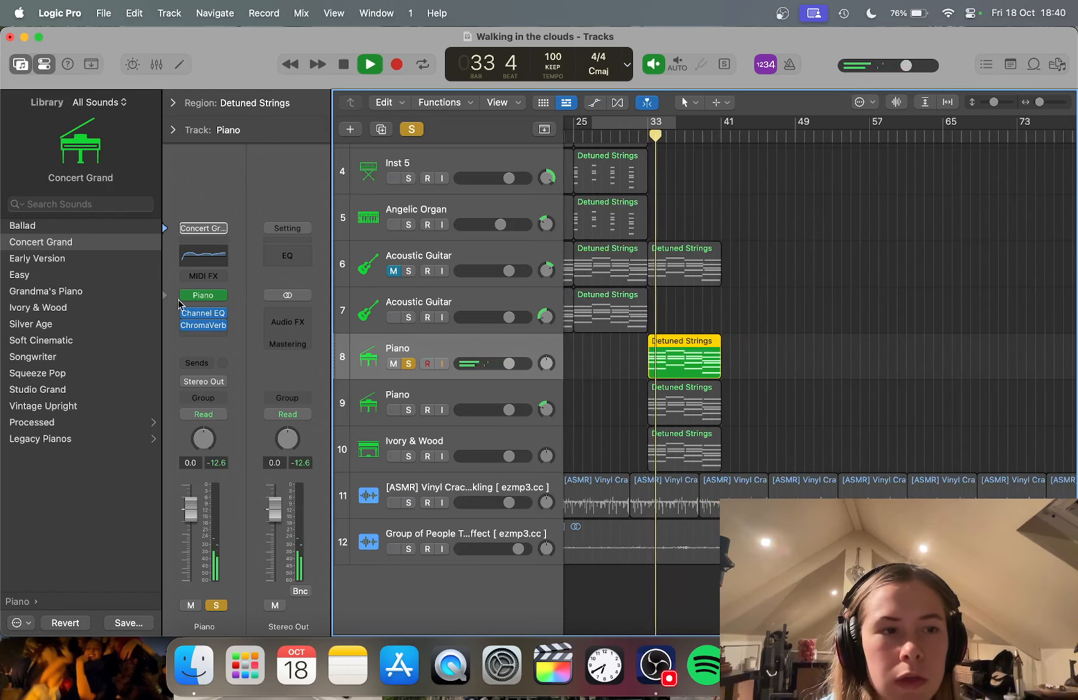
Step: Load the Early Version piano sound on track 8, replay from bar 33 and take the track out of solo
left_click(98, 261)
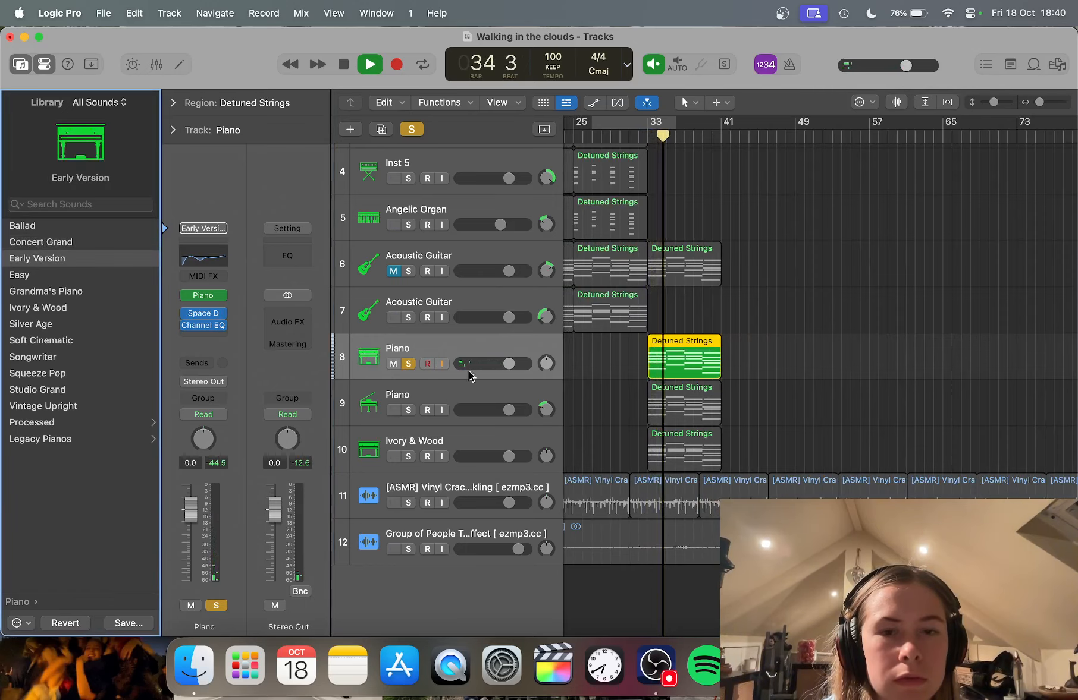
left_click(644, 138)
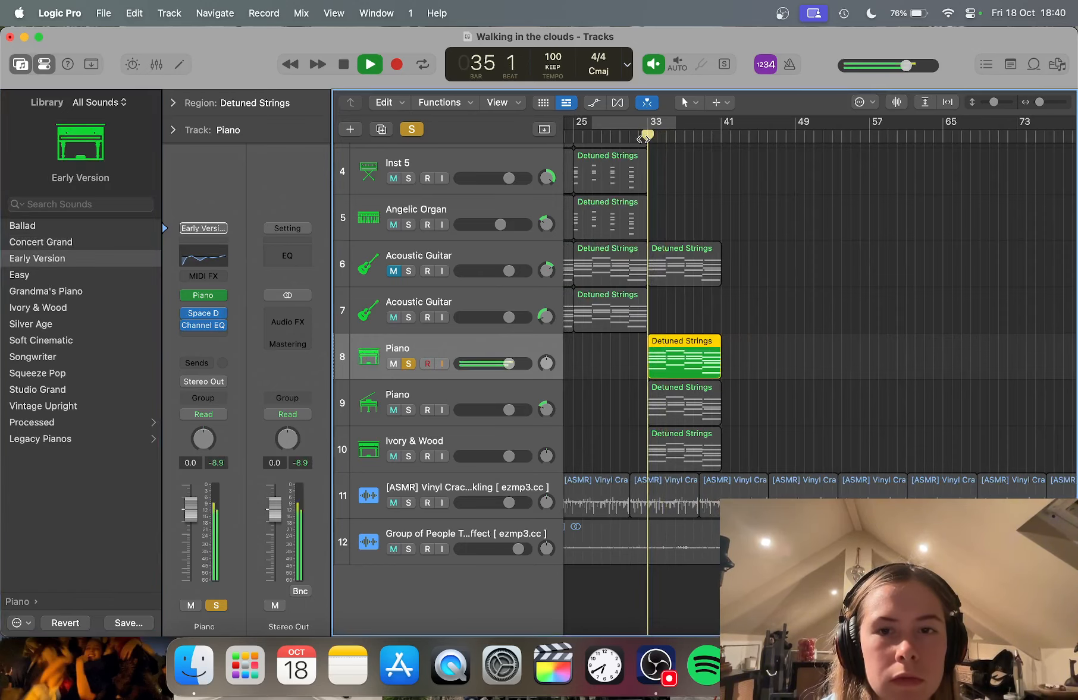
left_click(409, 364)
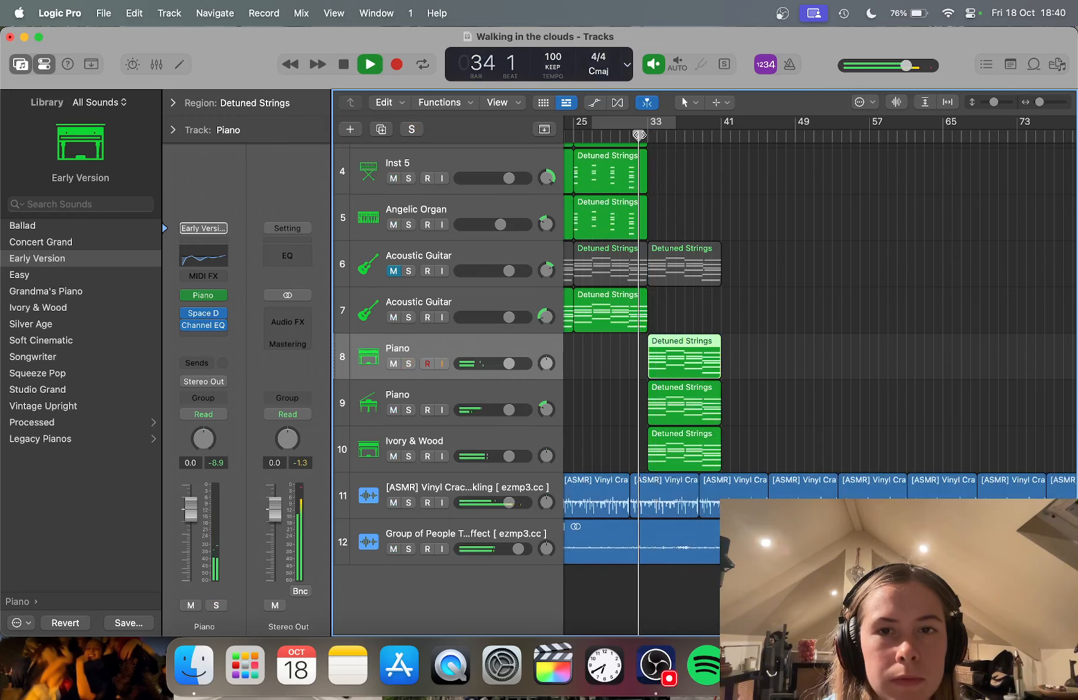
Step: Mute both Piano tracks, 8 and 9, and check the Ivory & Wood region at bar 33 within the mix
key("super+Right")
key("super+Right")
left_click(629, 398)
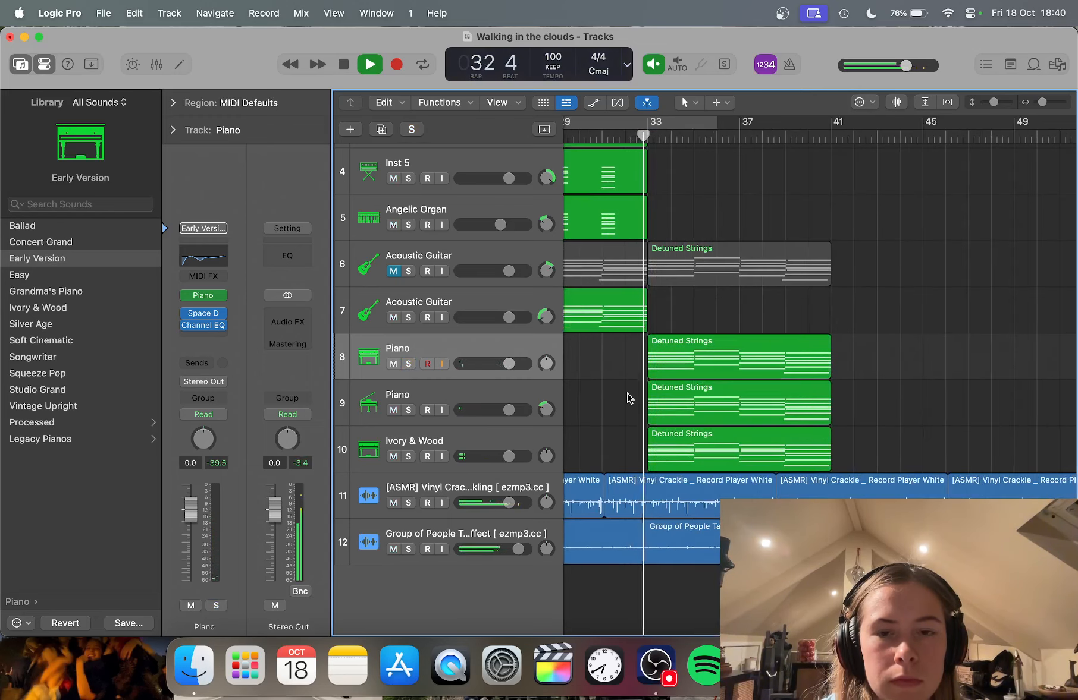
left_click(393, 410)
left_click(393, 363)
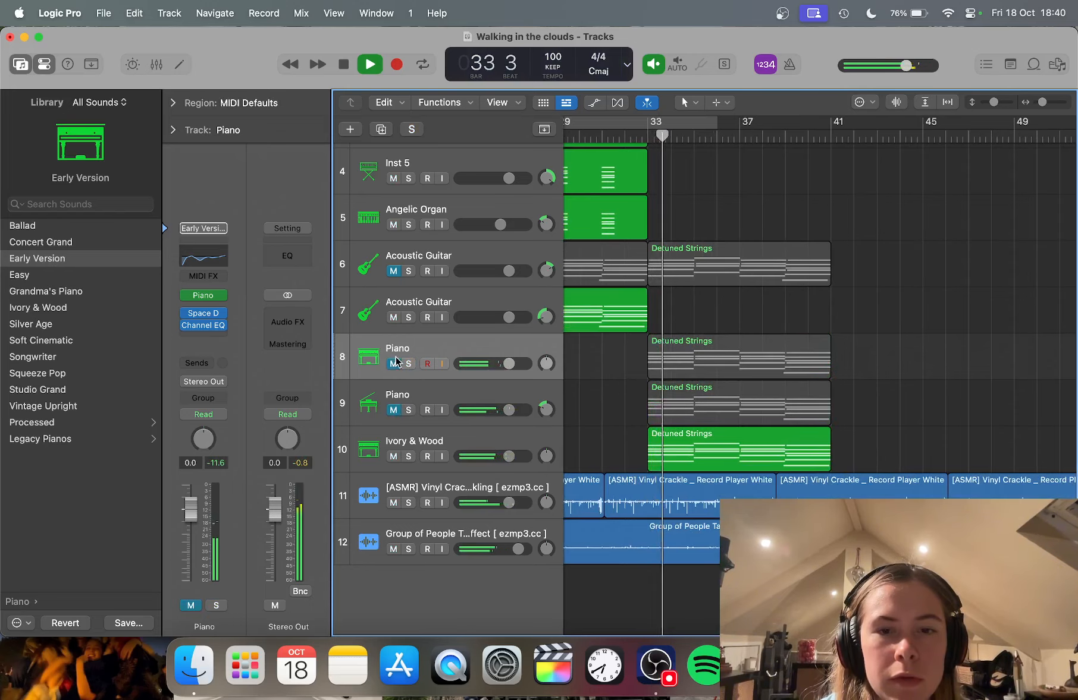
key("super+Left")
key("super+Left")
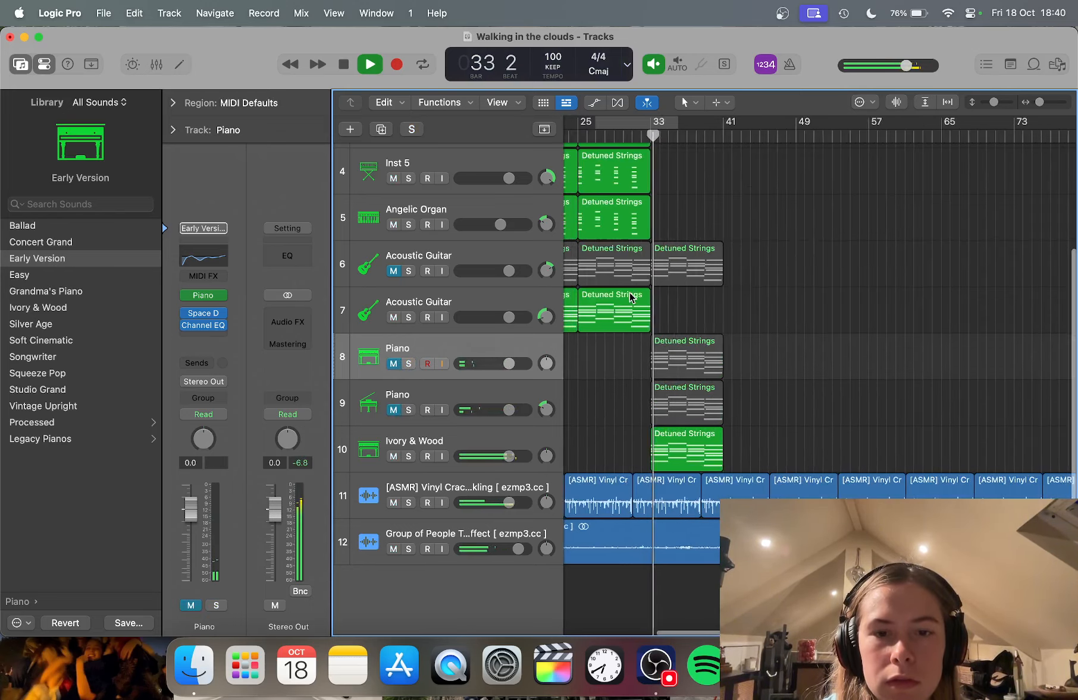
double_click(677, 462)
key("e")
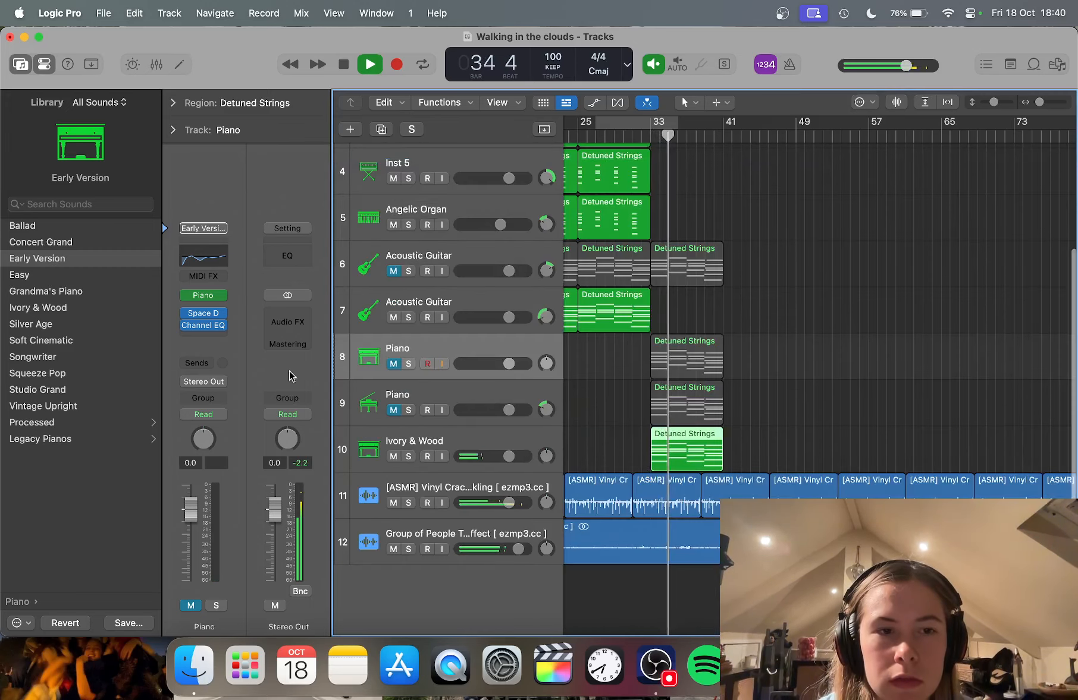
Step: Unmute Piano track 8, stop playback, and loop the bar 33 Detuned Strings regions on both Piano tracks up to bar 49
left_click(659, 364)
key("super+Right")
key("super+Right")
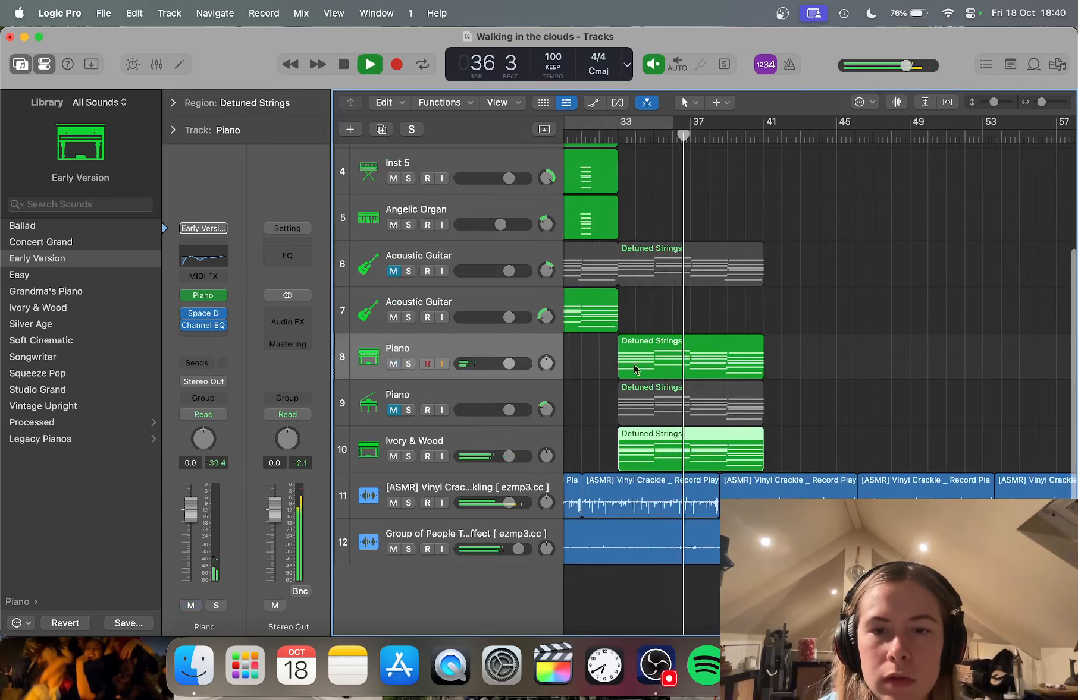
key("space")
left_click_drag(763, 343, 910, 345)
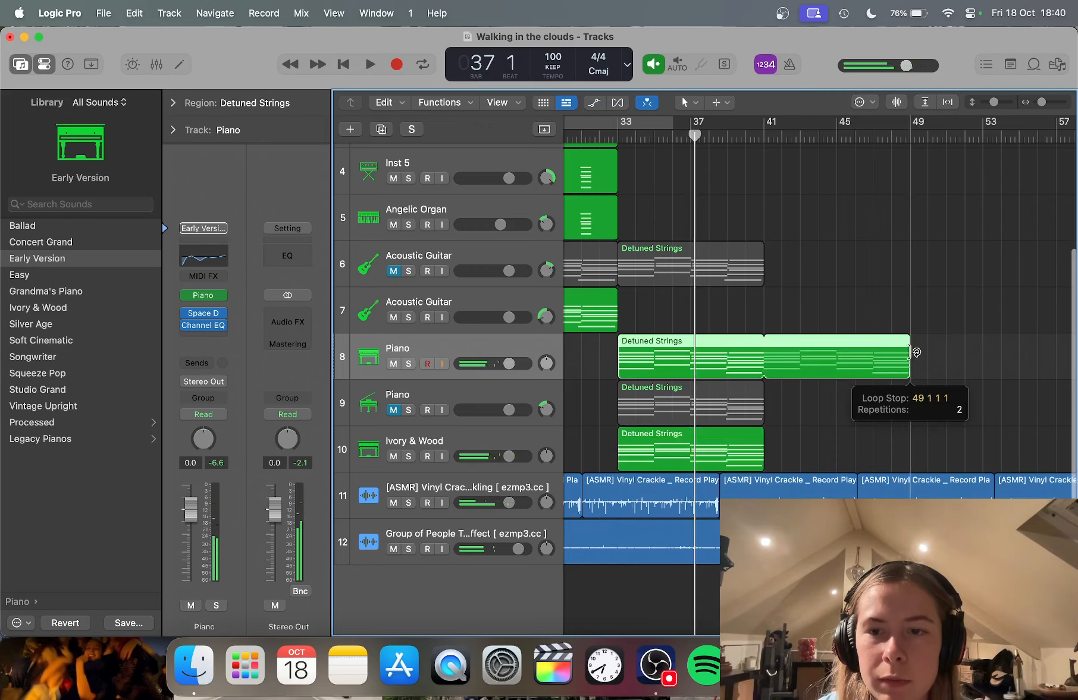
left_click(731, 410)
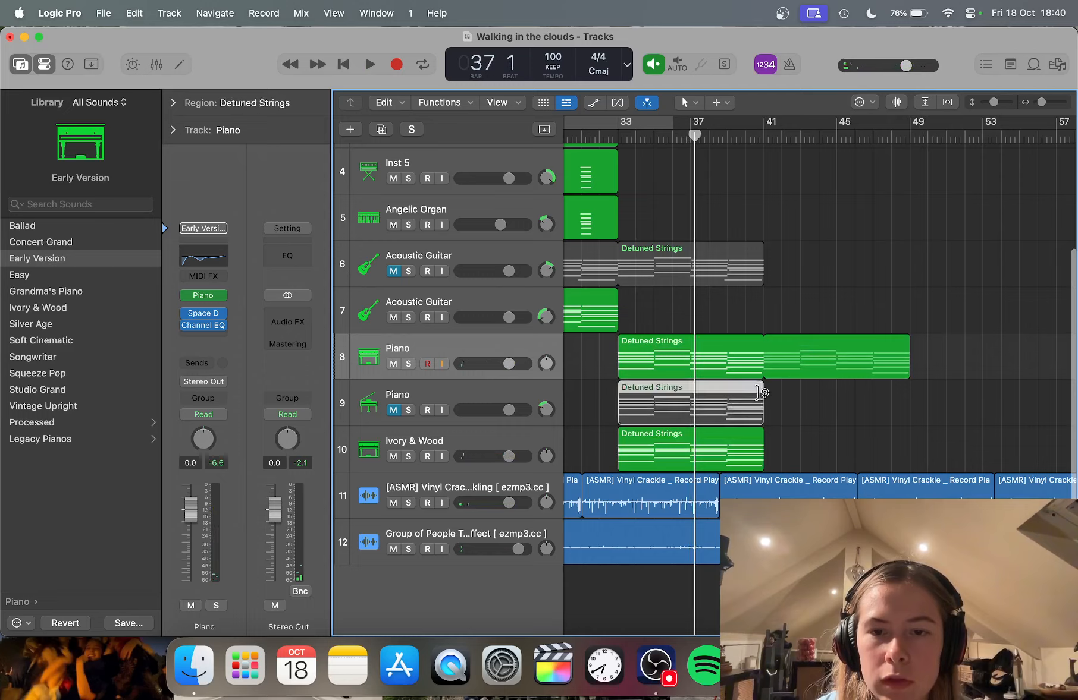
left_click_drag(763, 392, 910, 392)
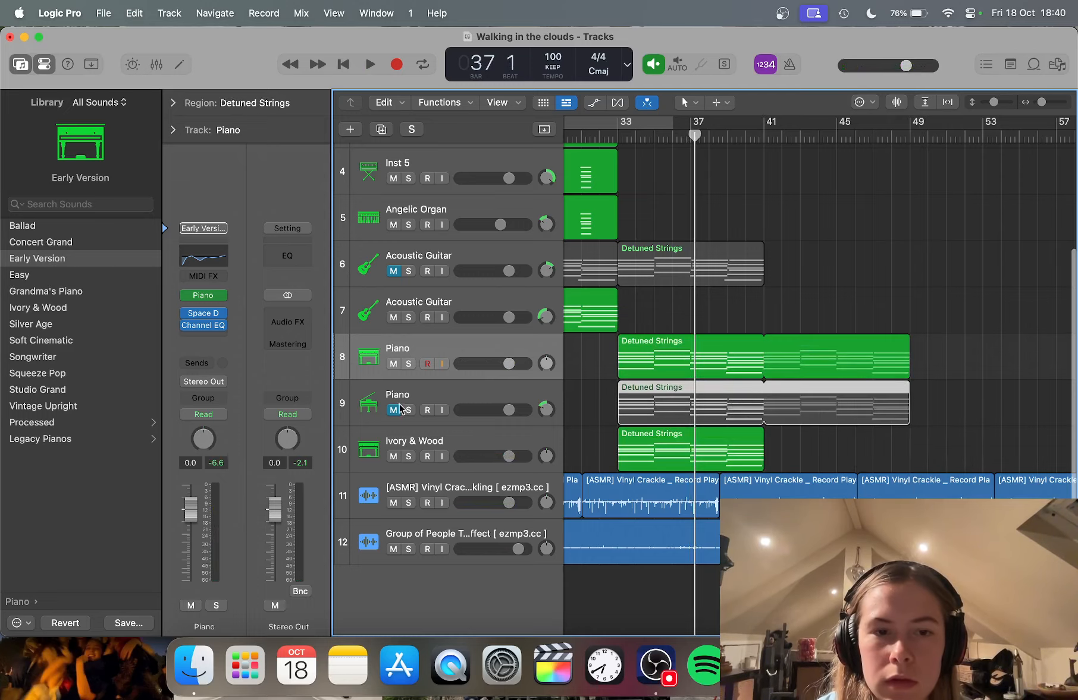
Step: Unmute Piano track 9 and convert the loops of all regions into real regions
left_click(396, 409)
left_click(599, 383)
key("super+a")
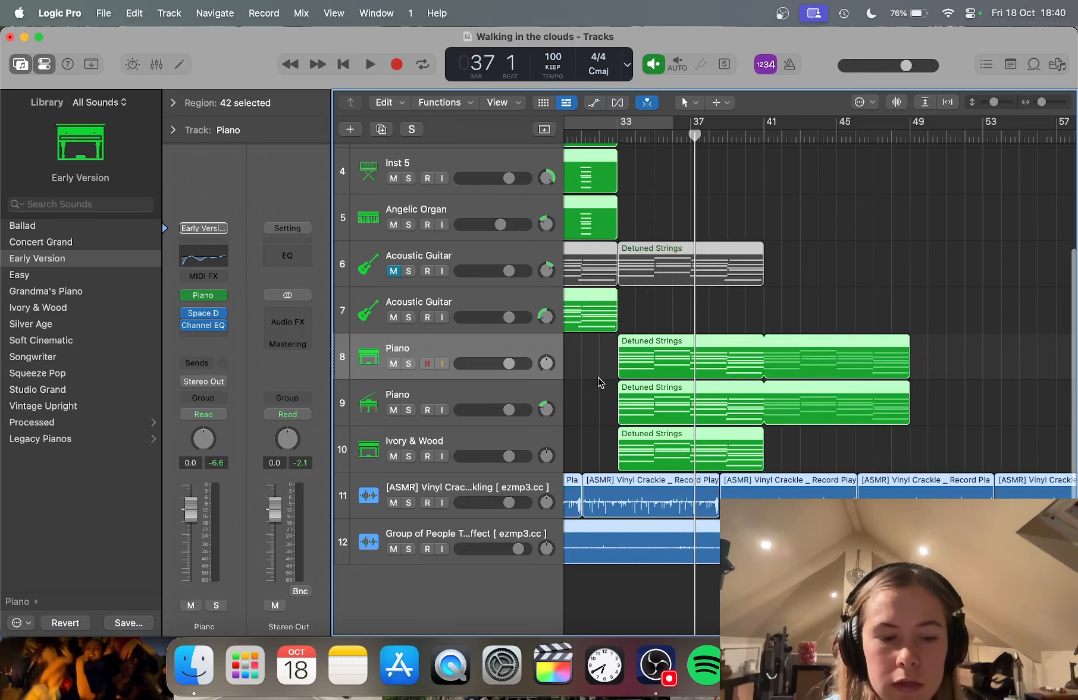
left_click(606, 387)
Step: In the Piano Roll, delete the notes of bars 33 to 36 from the first region on Piano track 8
double_click(692, 369)
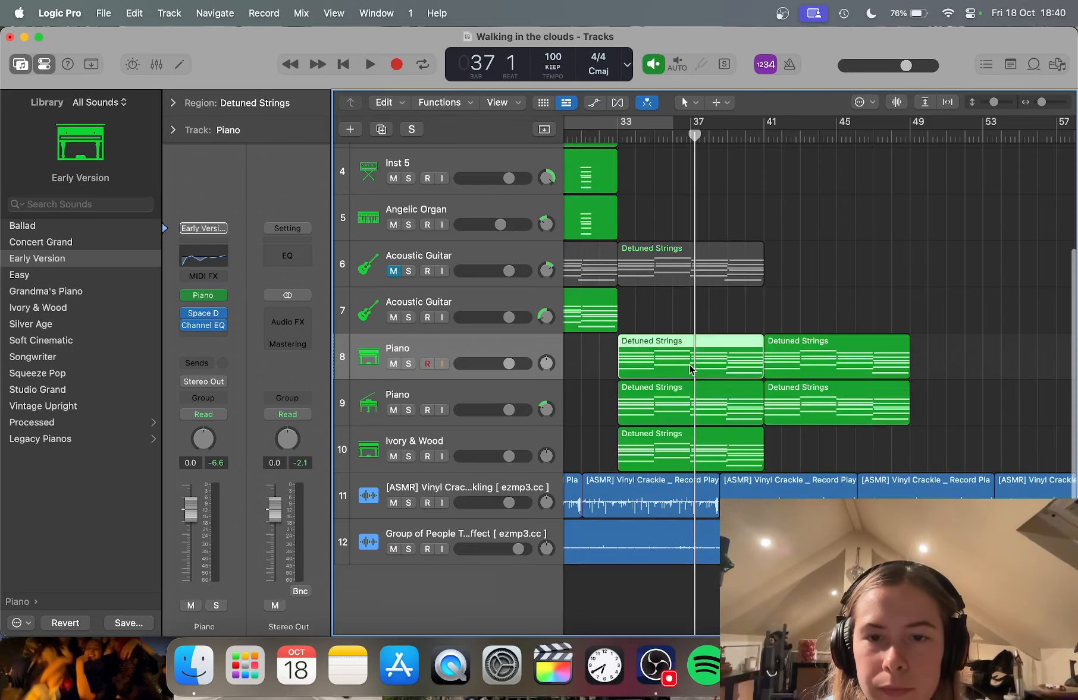
left_click_drag(645, 273, 759, 565)
key("Delete")
key("e")
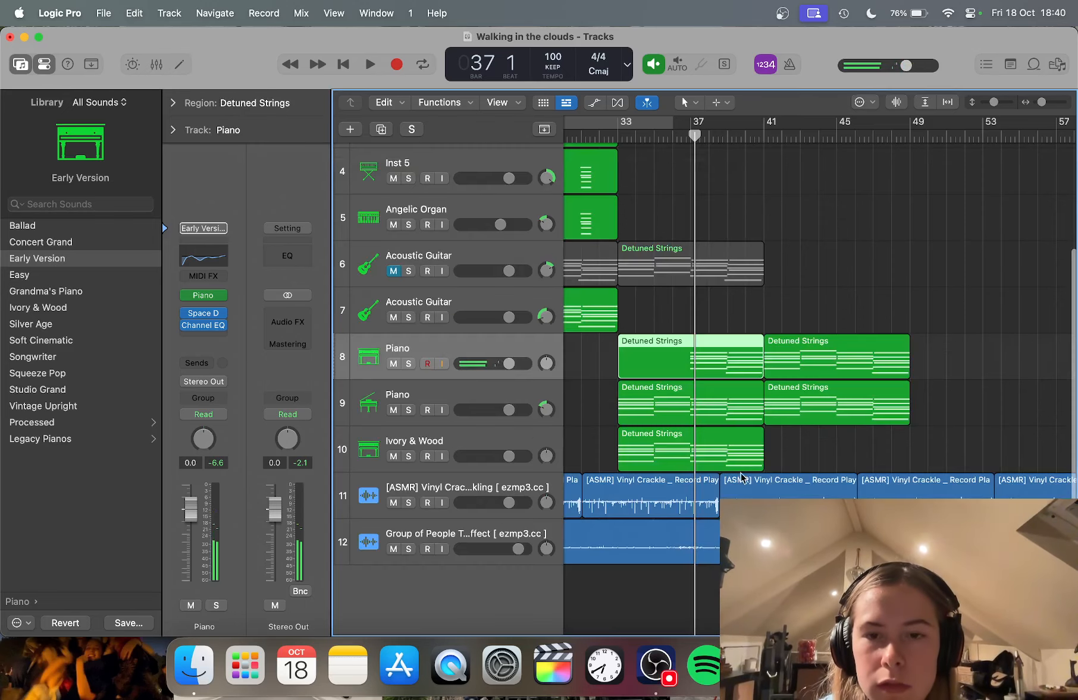
Step: Delete the bar 33 region on Piano track 9 and trim the start of track 8's first region to just before bar 37
left_click(743, 405)
key("Delete")
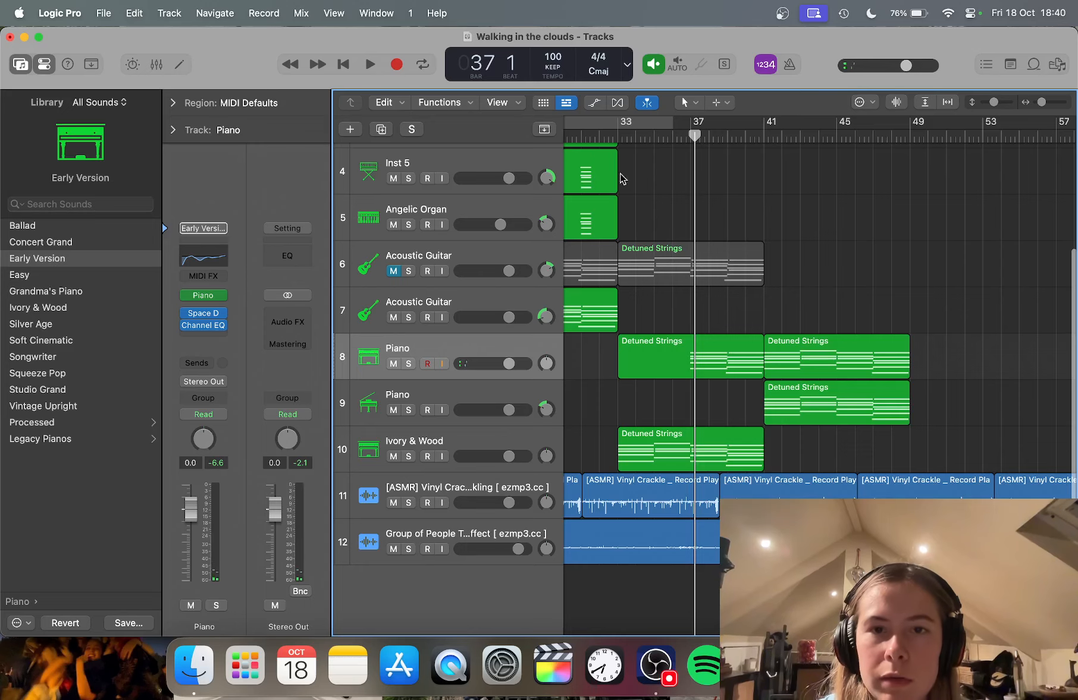
left_click(607, 137)
key("space")
left_click_drag(620, 369, 686, 369)
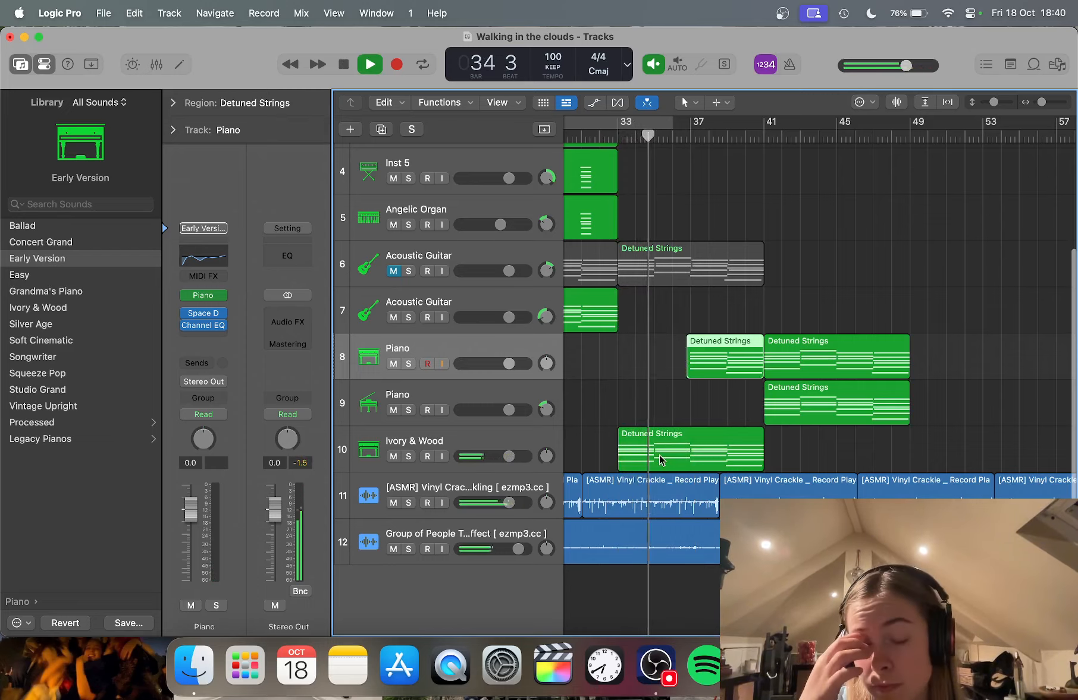
Step: Listen through the piano section and adjust the end of the Group of People Talking region on track 12
left_click(532, 447)
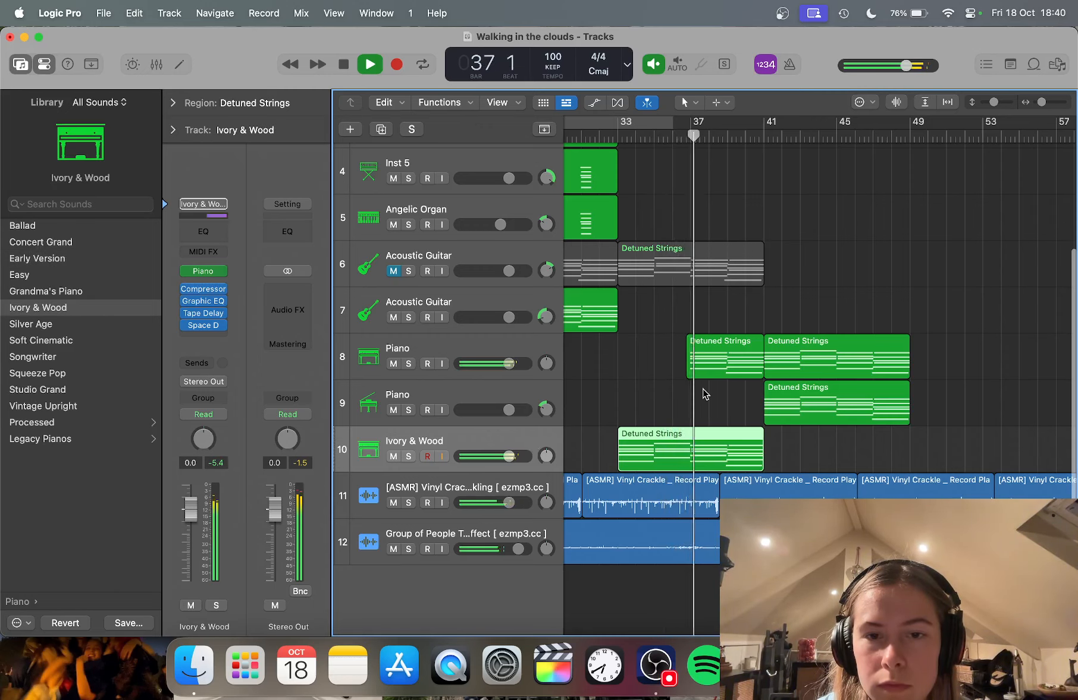
left_click(507, 351)
scroll(617, 377, "down", 6)
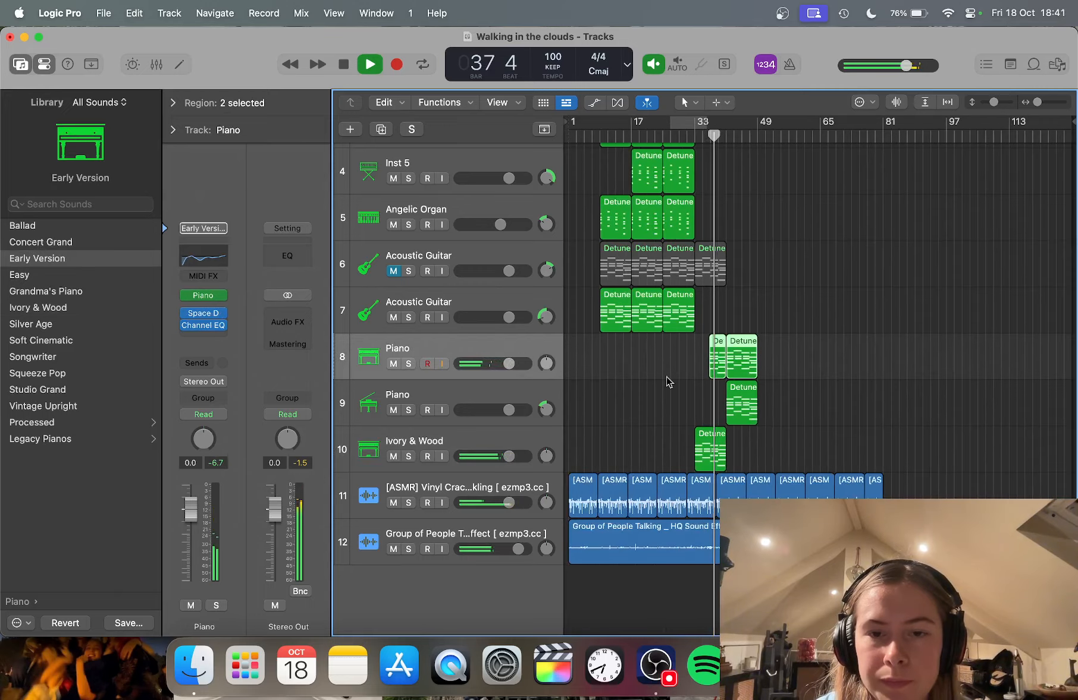
left_click(667, 381)
scroll(667, 382, "up", 3)
scroll(667, 382, "down", 3)
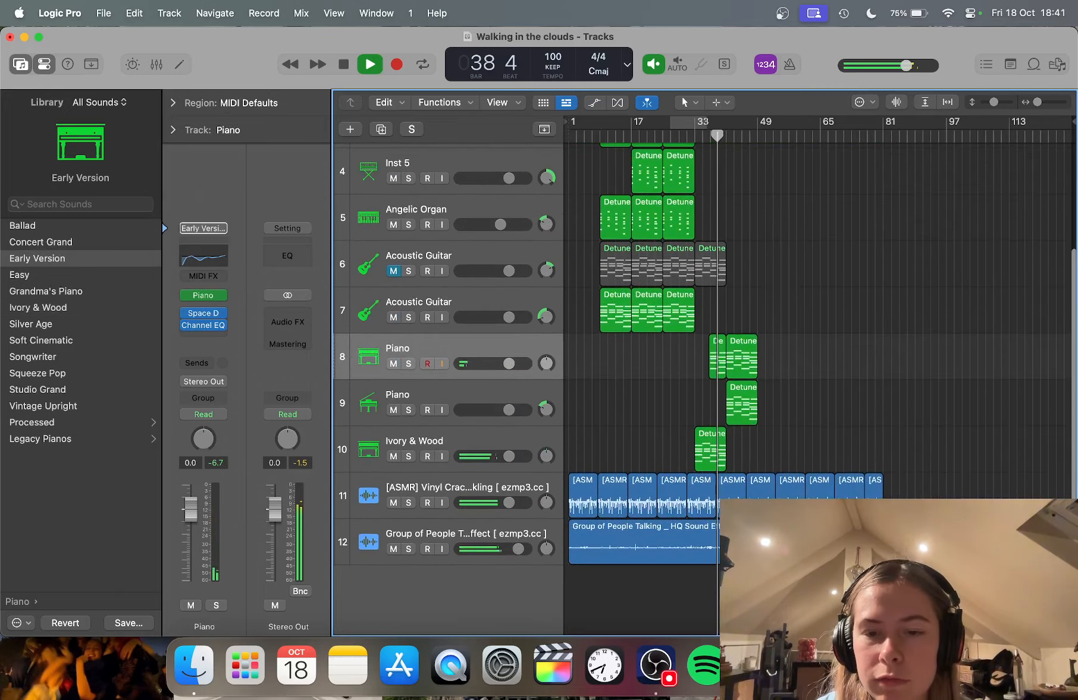
left_click_drag(757, 552, 745, 552)
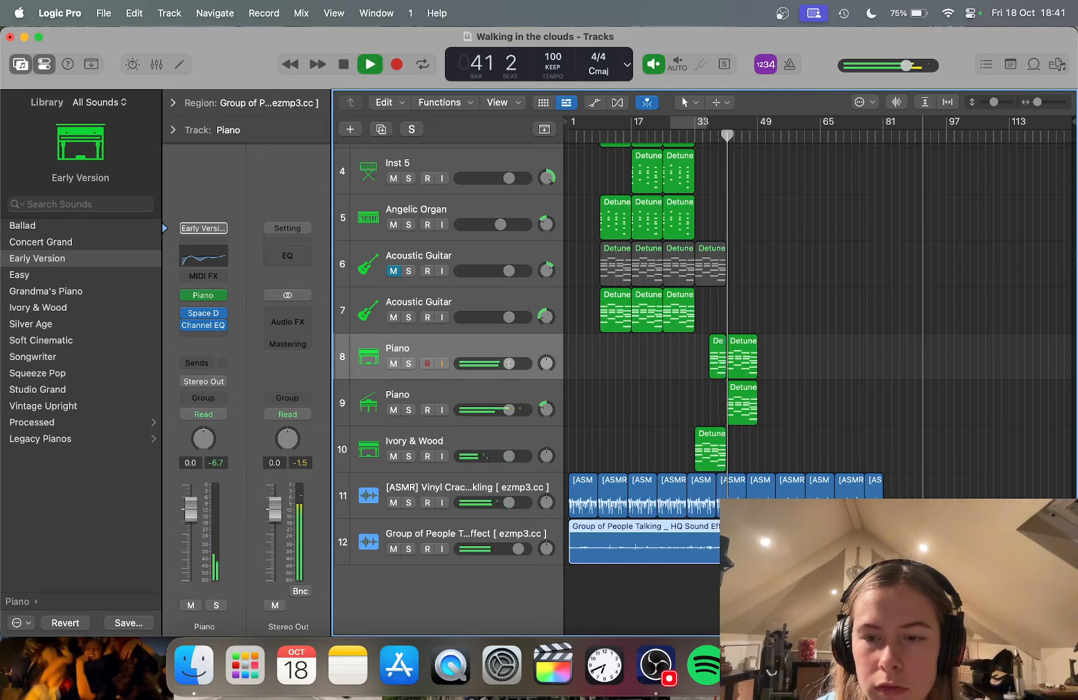
Step: Loop the Detuned Strings regions on both Piano tracks and Ivory & Wood up to bar 65 and convert the loops to regions
left_click_drag(728, 438, 822, 449)
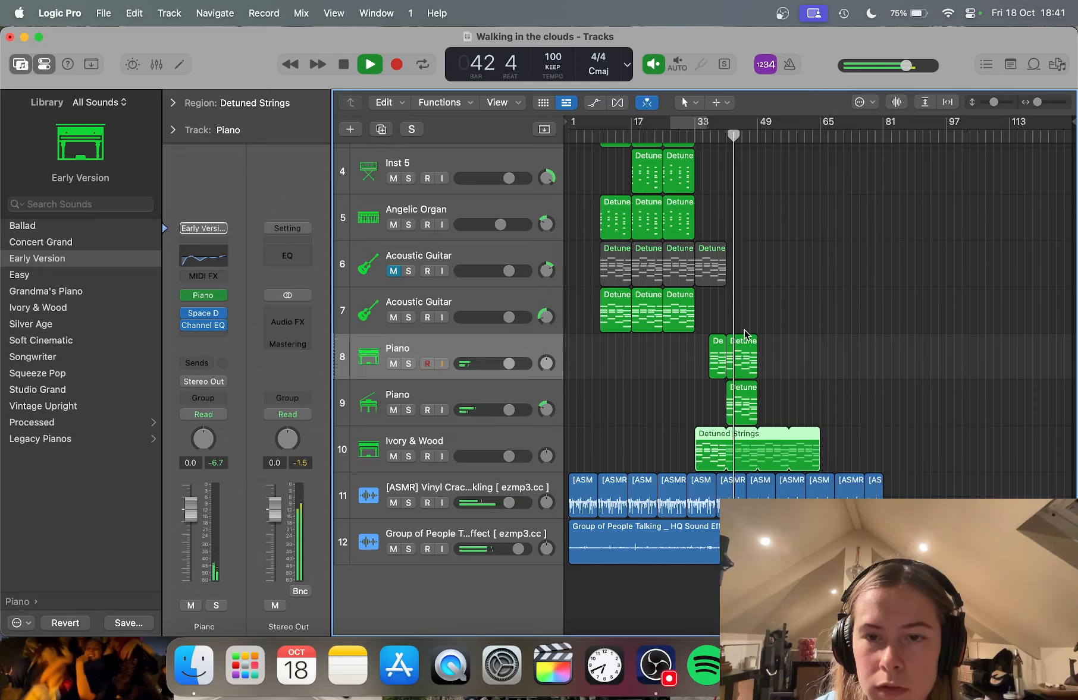
left_click_drag(756, 393, 793, 398)
left_click_drag(756, 344, 821, 351)
left_click_drag(789, 391, 823, 394)
left_click(855, 391)
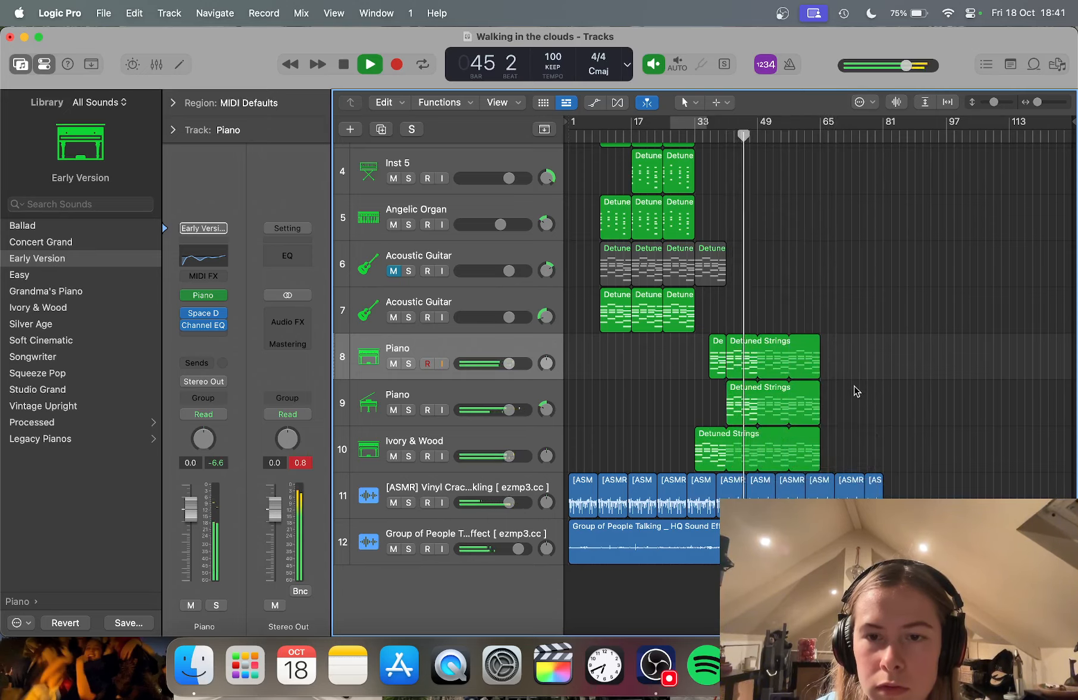
key("cmd+a")
key("ctrl+l")
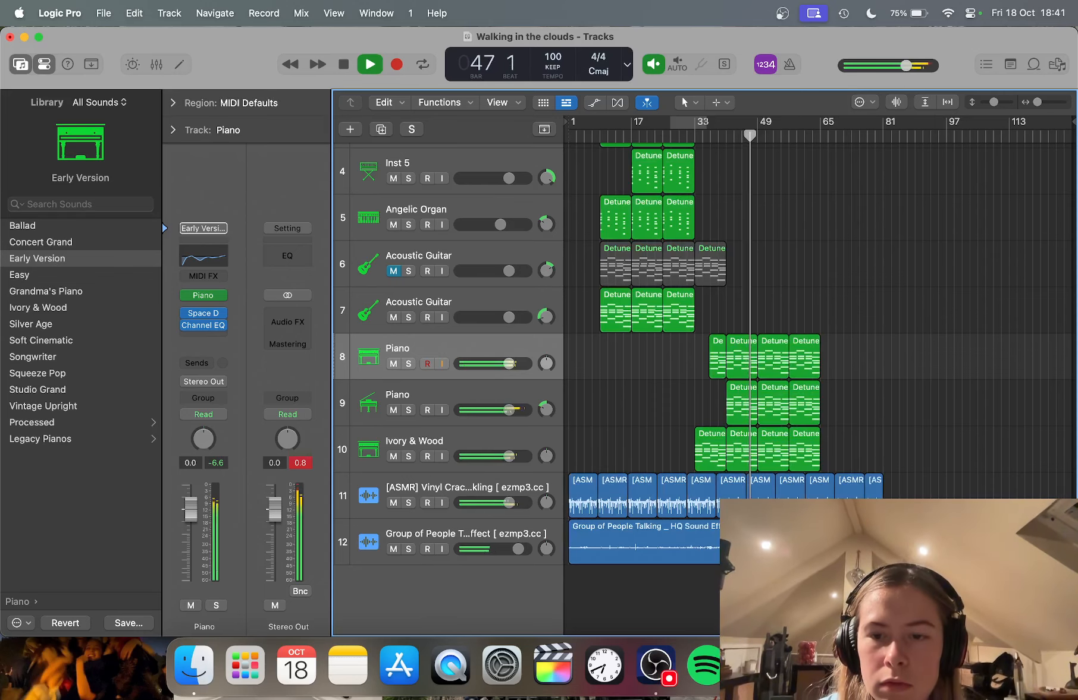
Step: Unmute the upper Acoustic Guitar track, track 6, and play the arrangement from just before bar 33
scroll(851, 387, "up", 4)
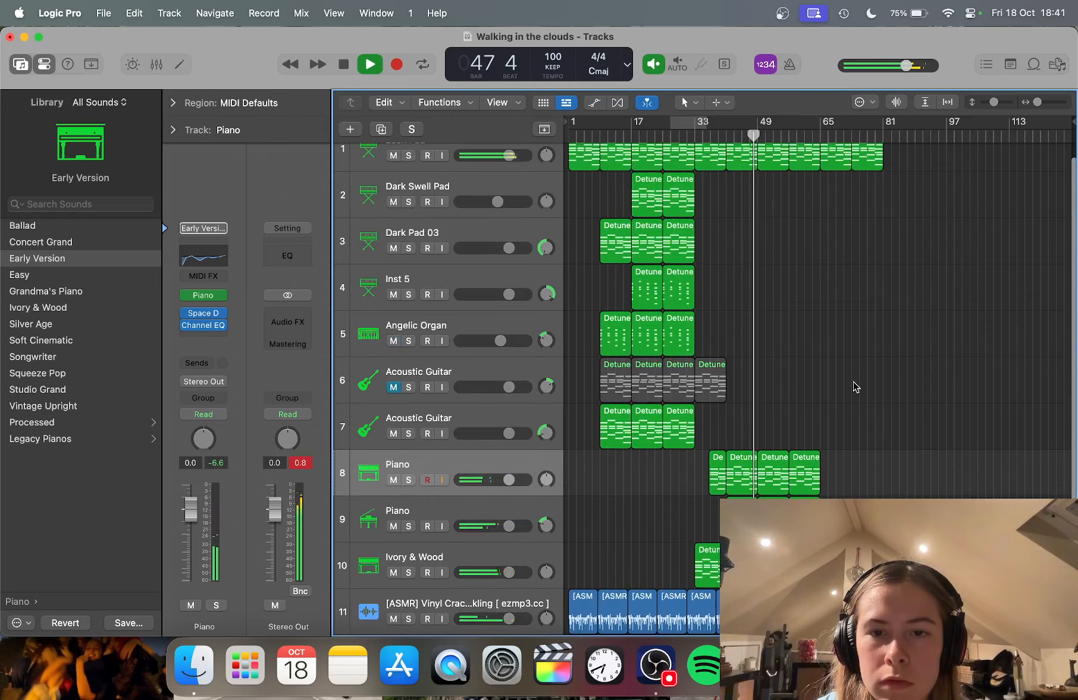
scroll(854, 381, "down", 2)
scroll(823, 315, "up", 3)
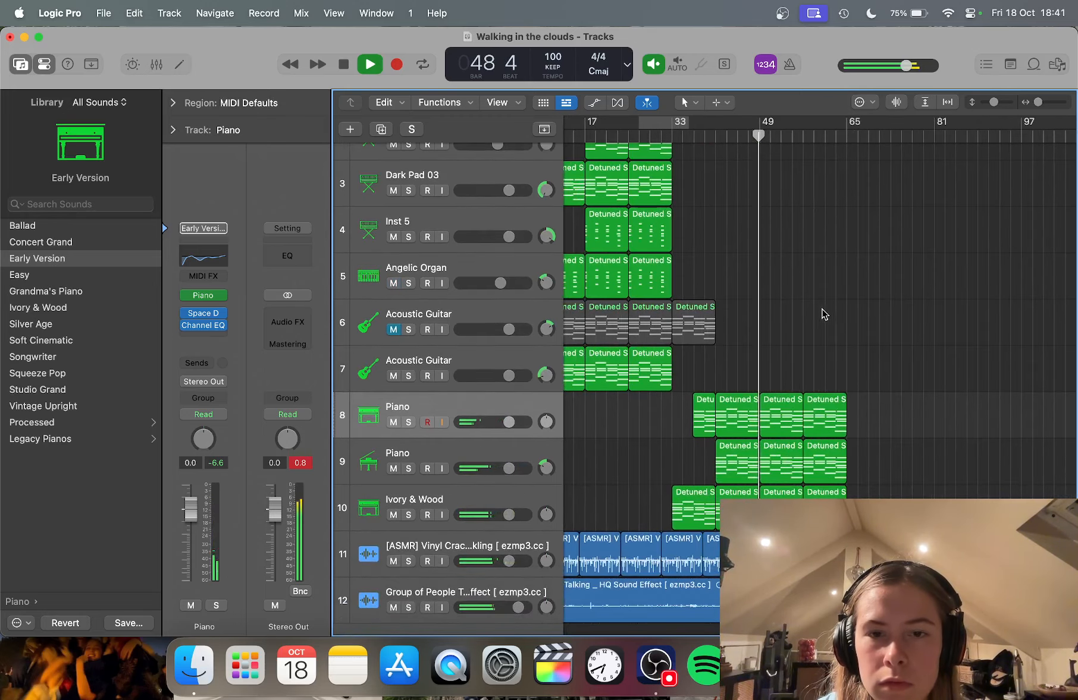
left_click(392, 331)
scroll(706, 321, "up", 3)
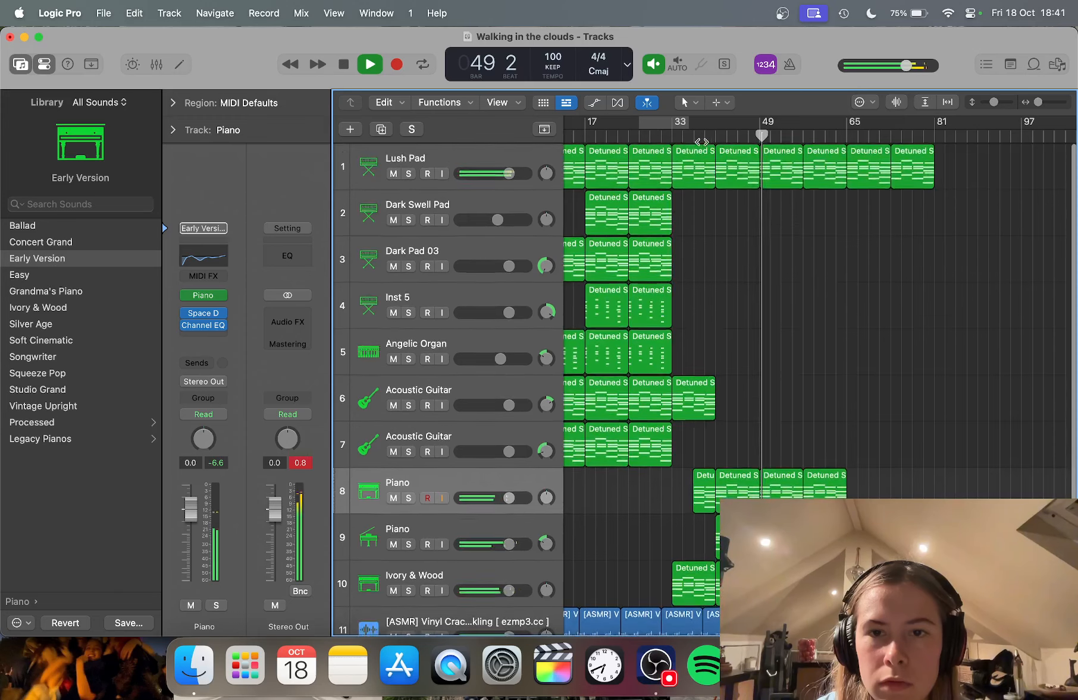
left_click(666, 138)
scroll(701, 257, "down", 3)
scroll(700, 258, "up", 2)
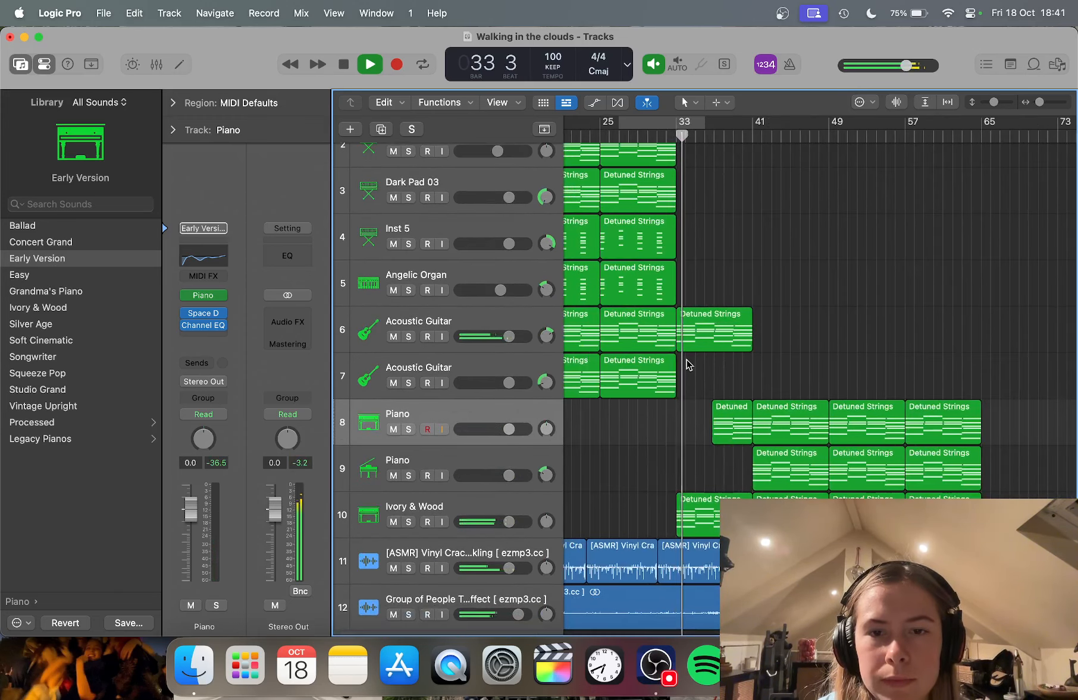
Step: Move the last Detuned Strings region on Acoustic Guitar track 6 from bar 33 to bar 49
left_click_drag(712, 339, 855, 337)
left_click(752, 343)
scroll(753, 344, "up", 2)
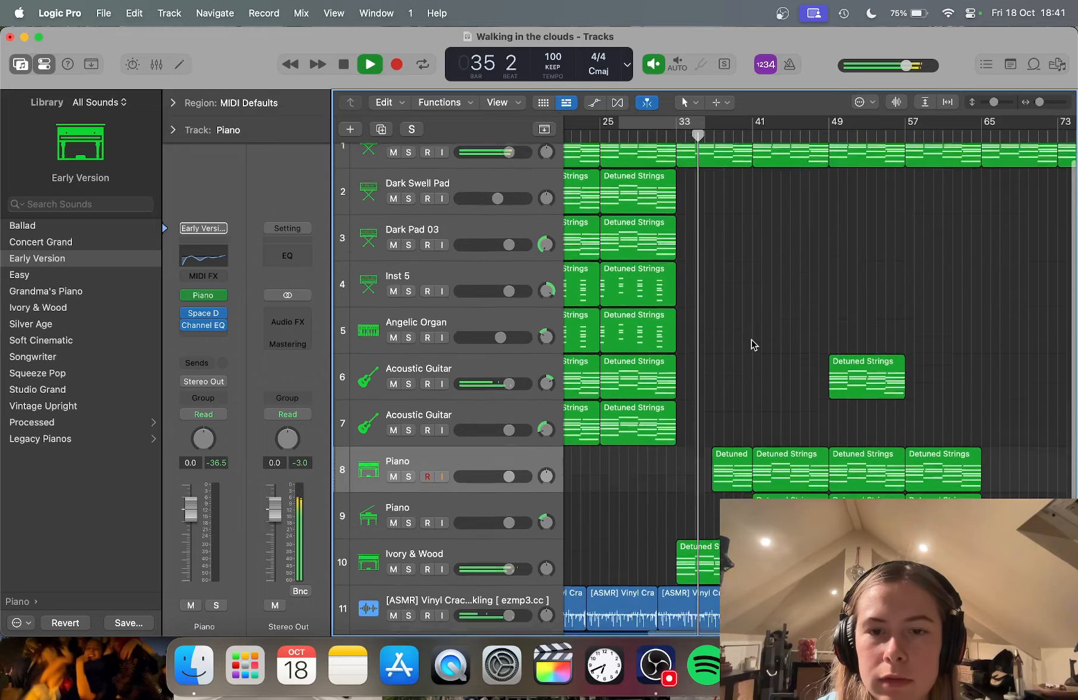
scroll(773, 360, "down", 2)
scroll(778, 352, "up", 2)
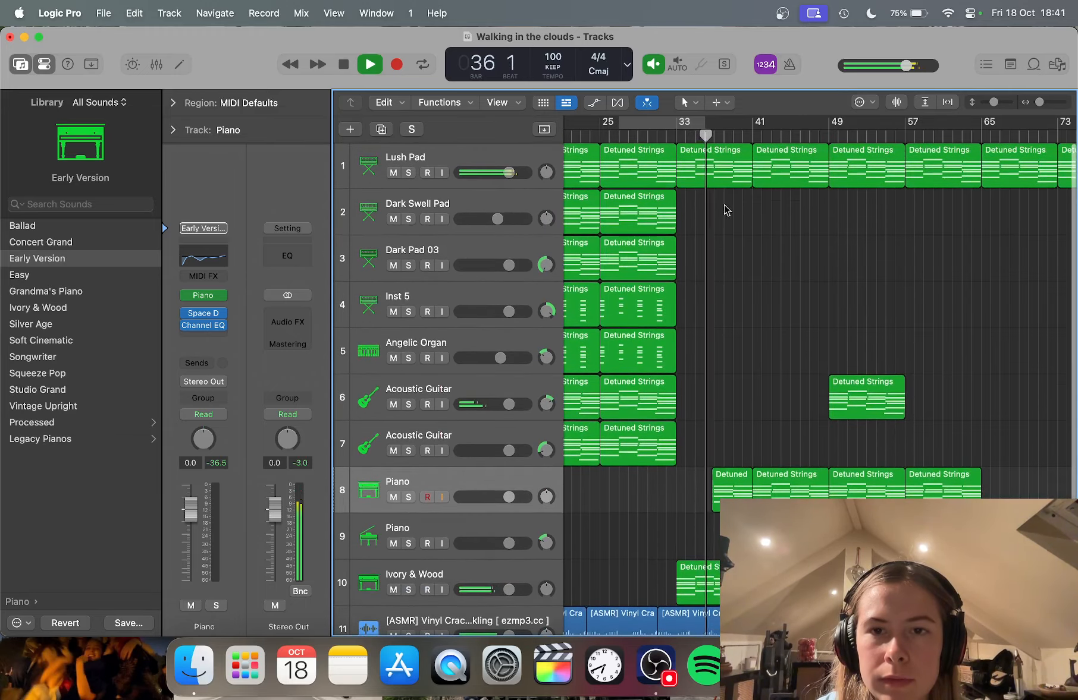
Step: Return the playhead to bar 1 and save the project
left_click(719, 175)
scroll(749, 272, "left", 5)
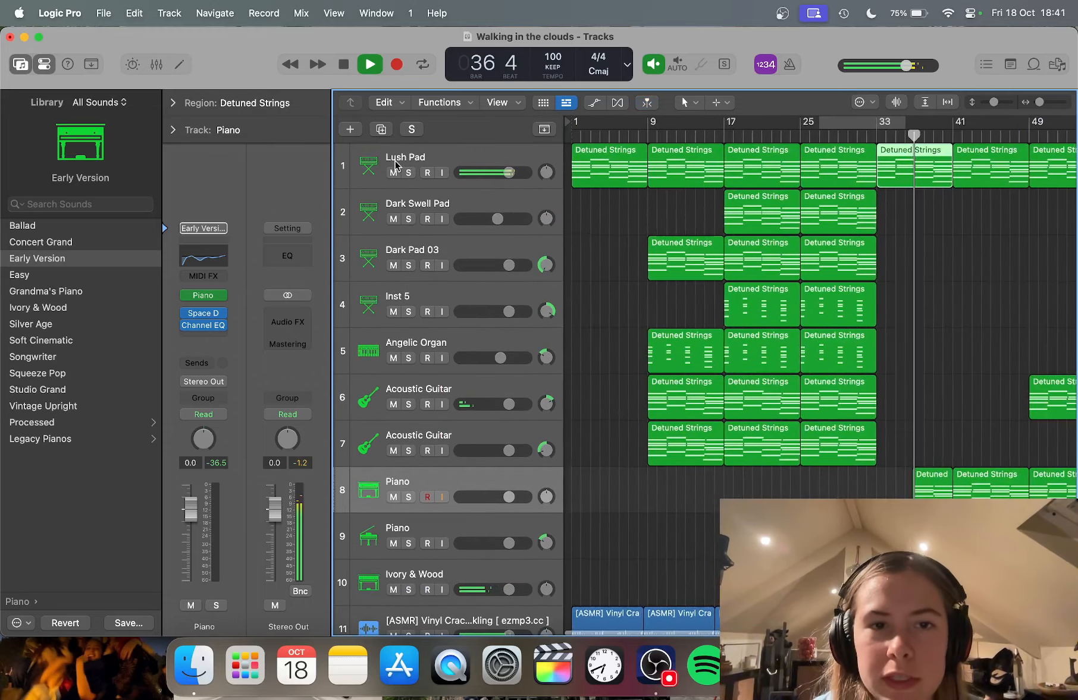
left_click(575, 141)
scroll(600, 263, "down", 5)
scroll(599, 263, "down", 2)
key("super+s")
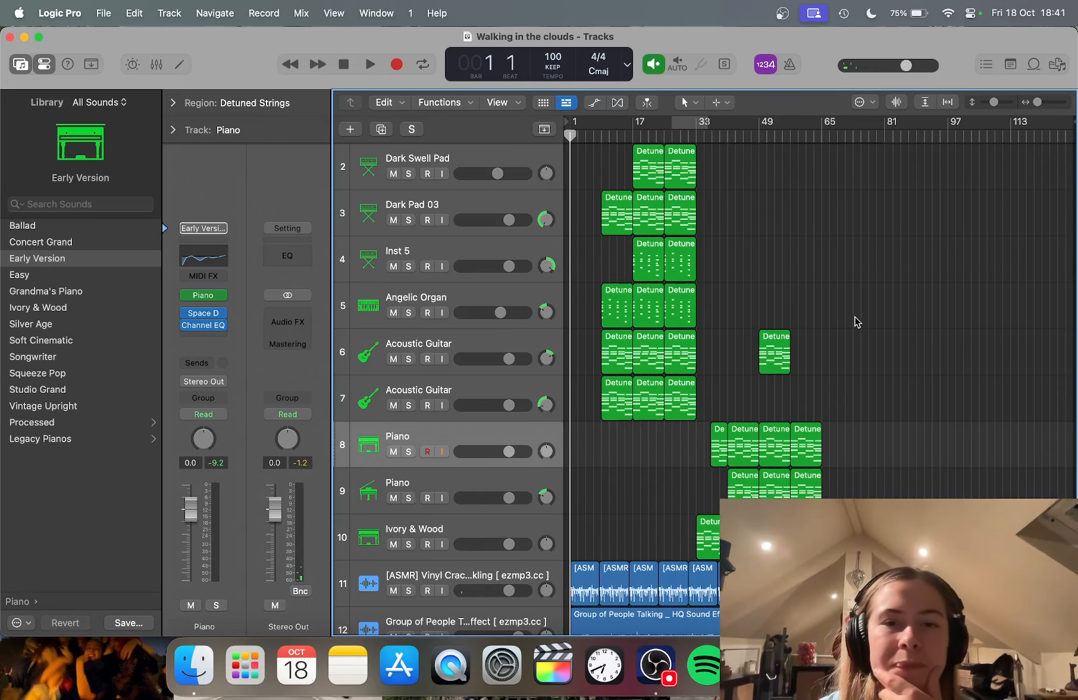
Step: Play the arrangement from bar 1 and examine how the track layers enter up to bar 9
scroll(785, 328, "up", 5)
scroll(785, 327, "up", 2)
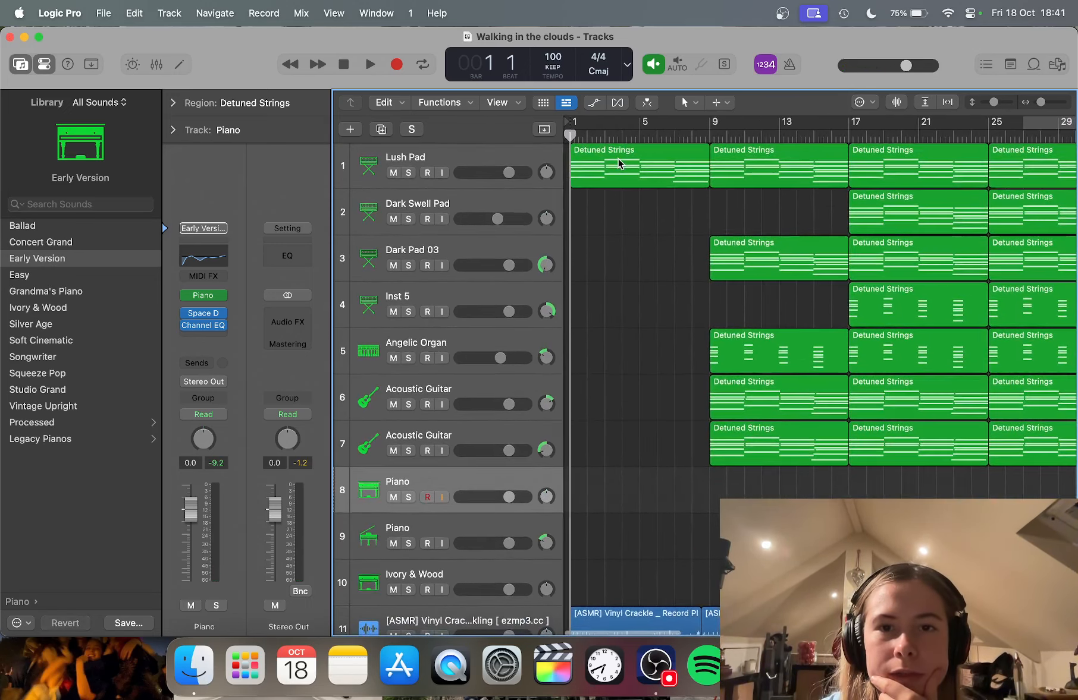
key("space")
scroll(621, 238, "down", 2)
scroll(624, 306, "down", 5)
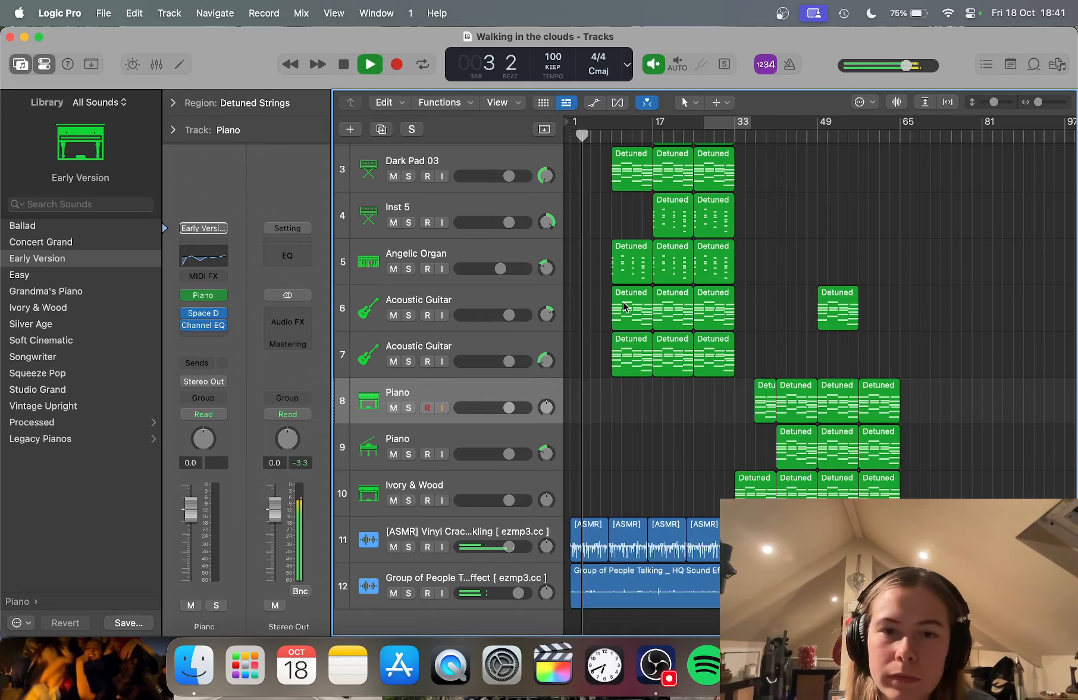
scroll(611, 390, "up", 3)
scroll(618, 331, "up", 5)
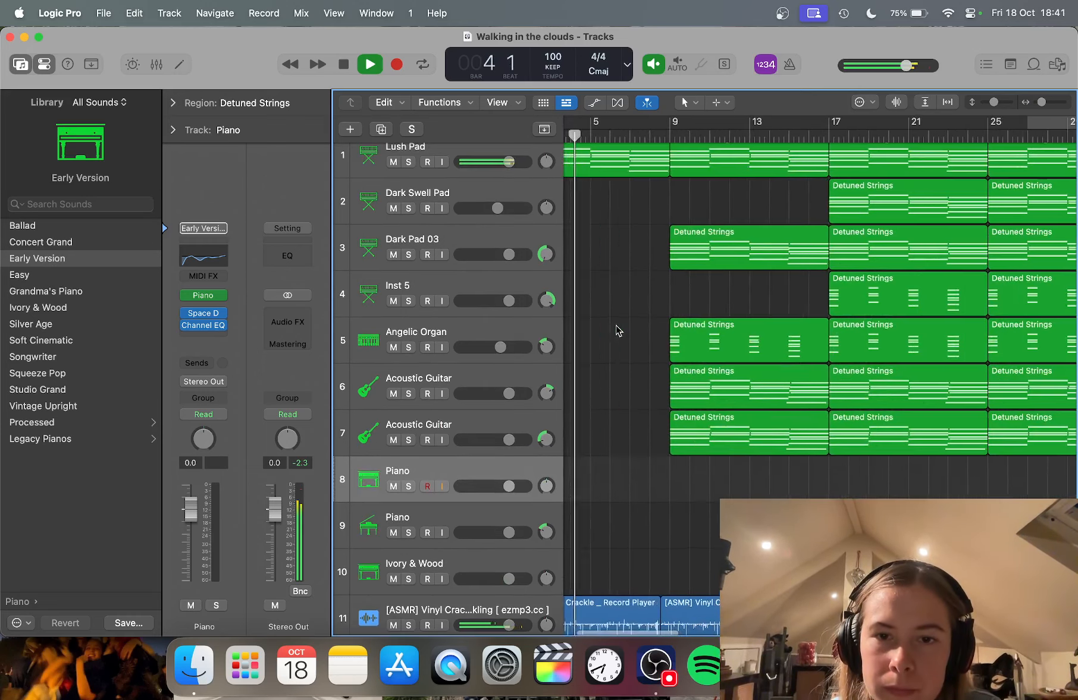
scroll(617, 331, "down", 5)
scroll(630, 339, "left", 3)
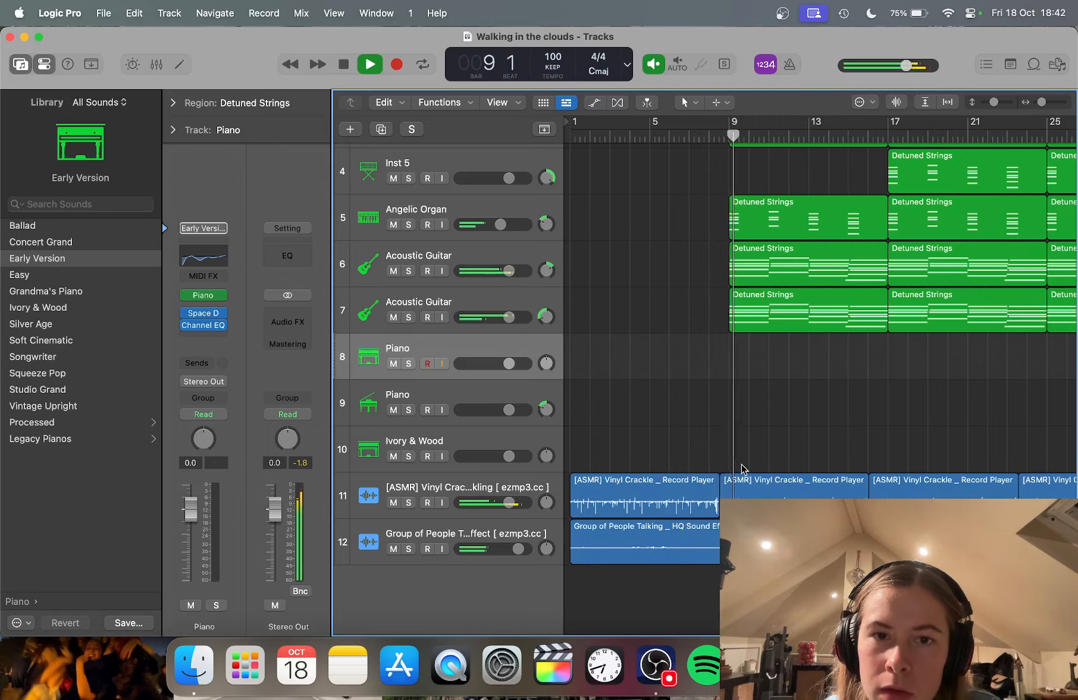
Step: Add the lyrics "what is it you told me" and "i cant sleep" to the project notes, with "i still remember" and "the question you asked me" above them
left_click(1010, 65)
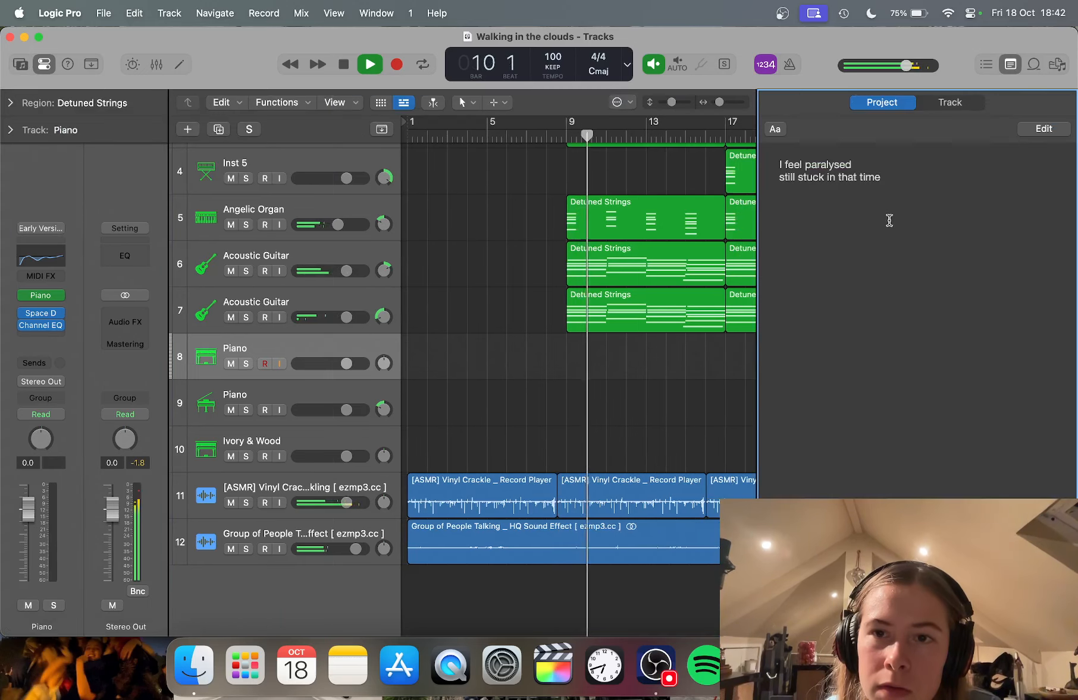
left_click(889, 178)
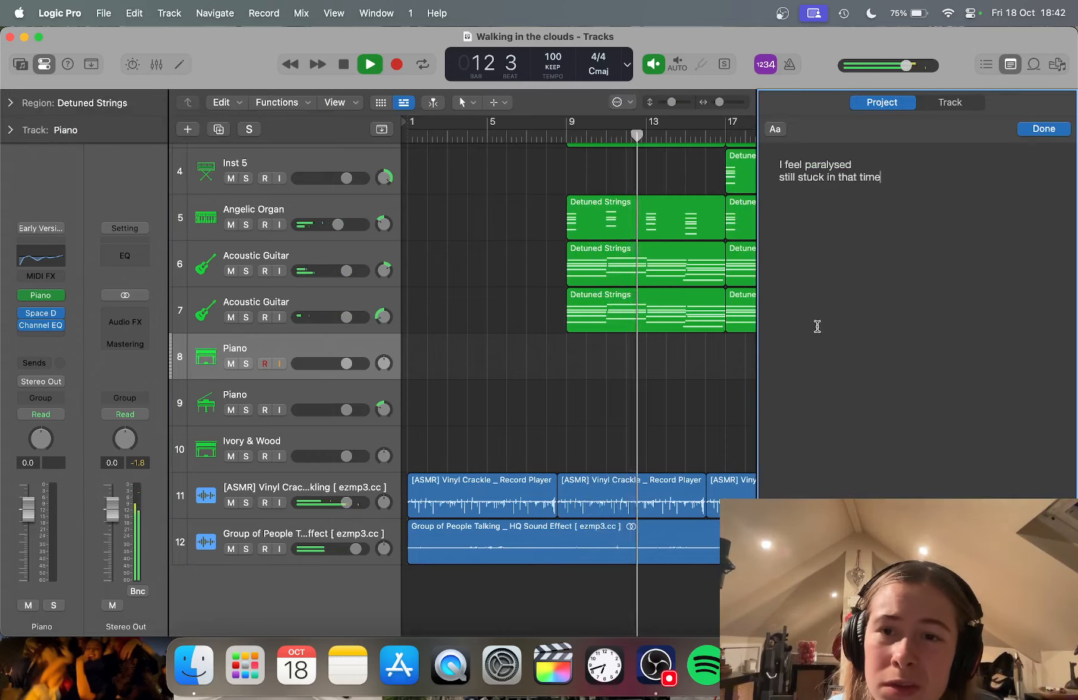
left_click(778, 167)
key("Return")
key("Return")
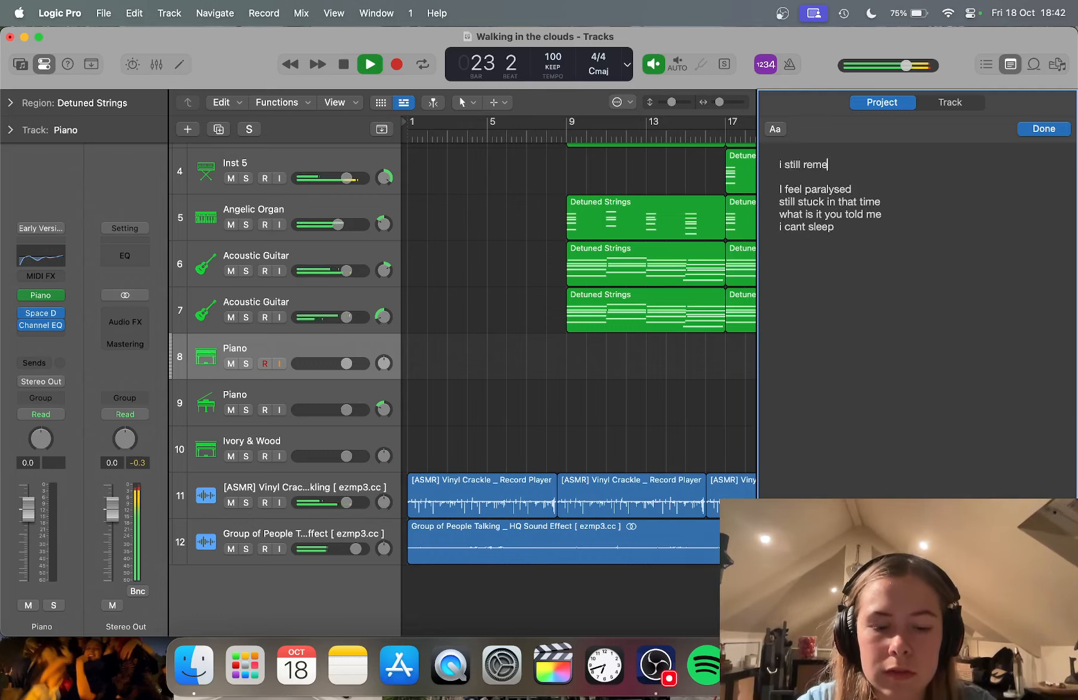
key("Return")
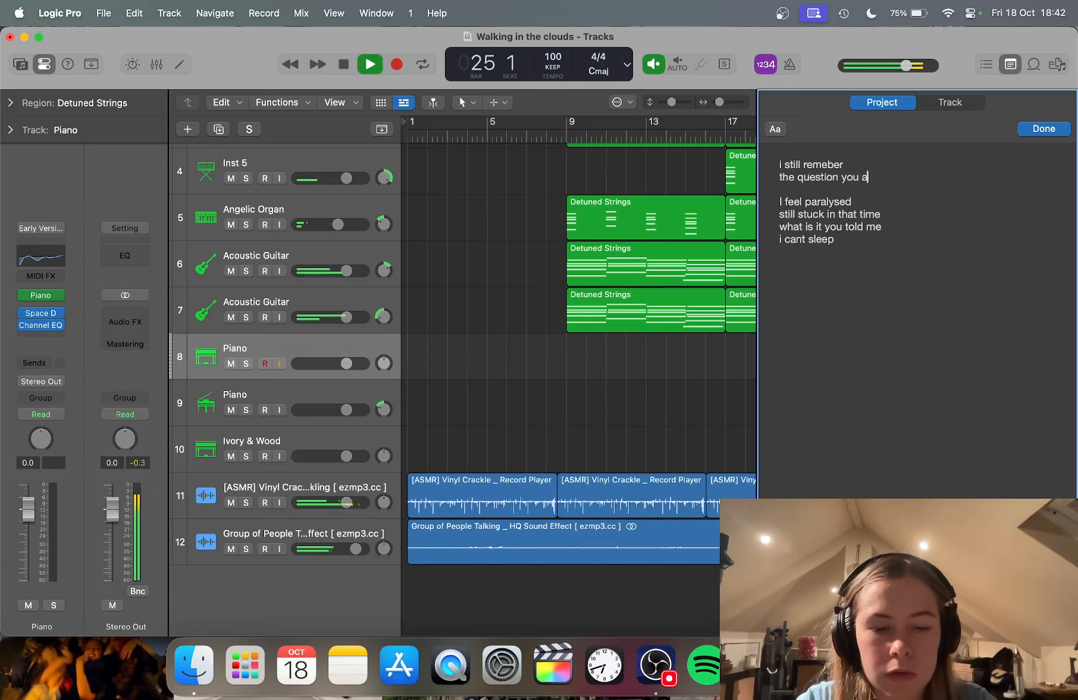
key("BackSpace")
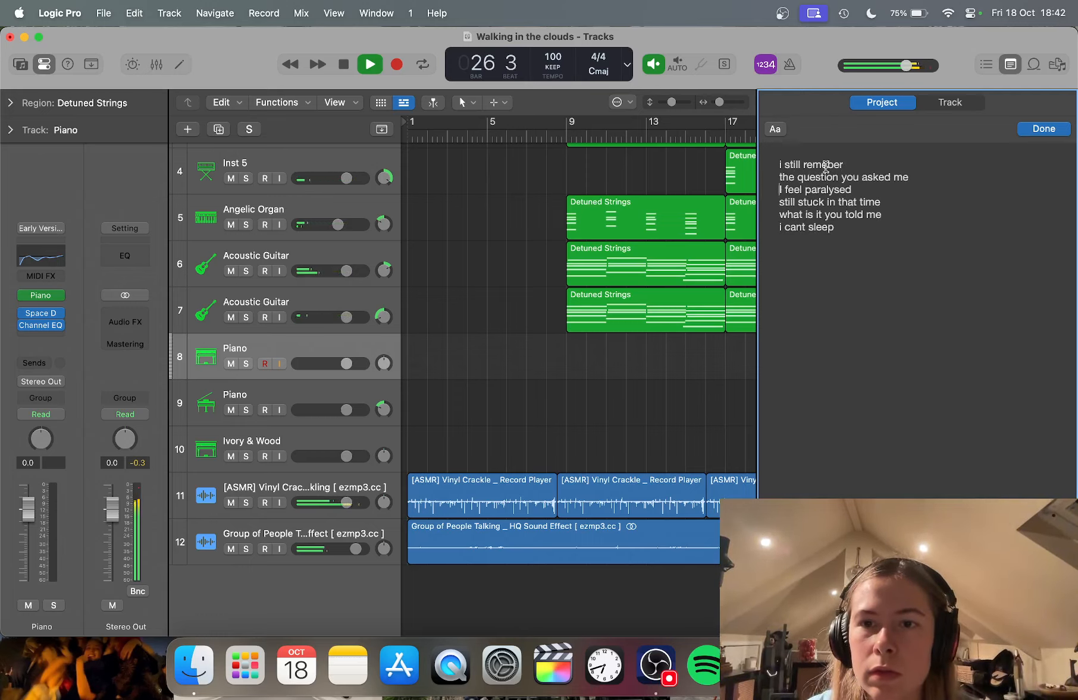
Step: Play the arrangement from about bar 8 and check the written lyrics against the layers around bars 9 to 33
left_click(553, 132)
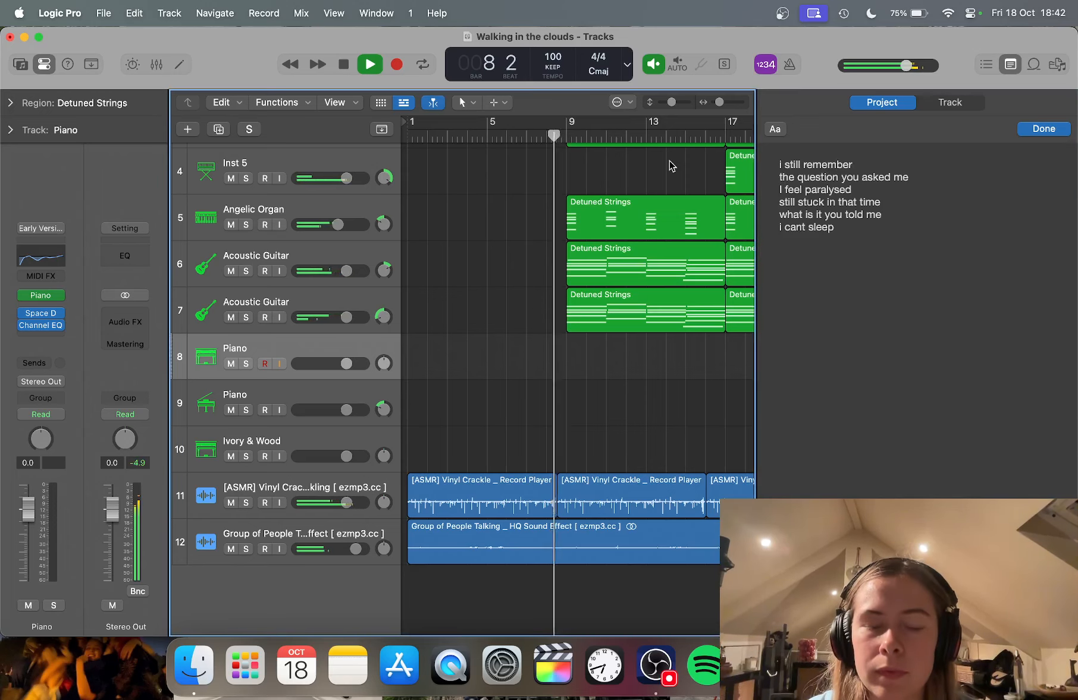
scroll(651, 229, "up", 3)
scroll(652, 237, "up", 1)
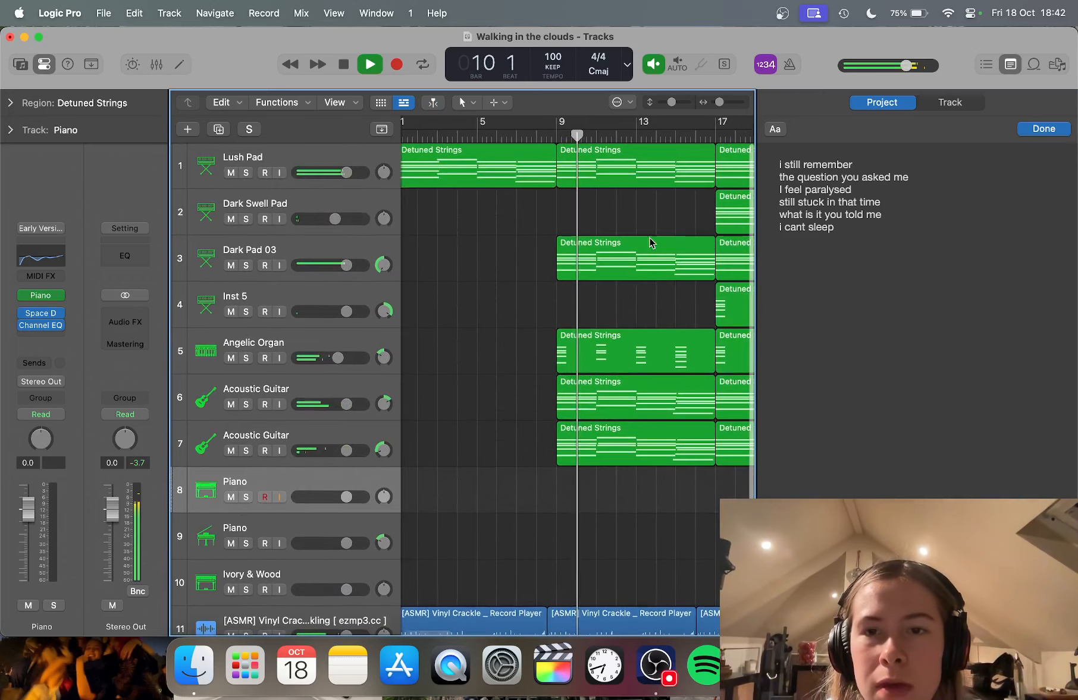
scroll(631, 315, "down", 4)
scroll(631, 321, "down", 2)
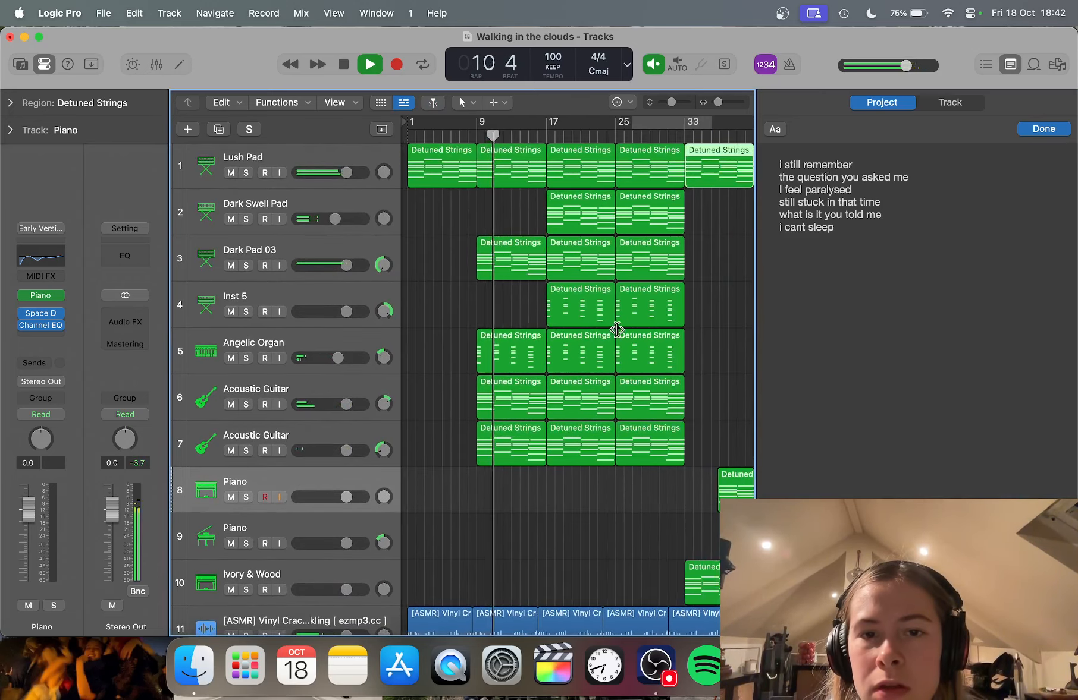
left_click(534, 317)
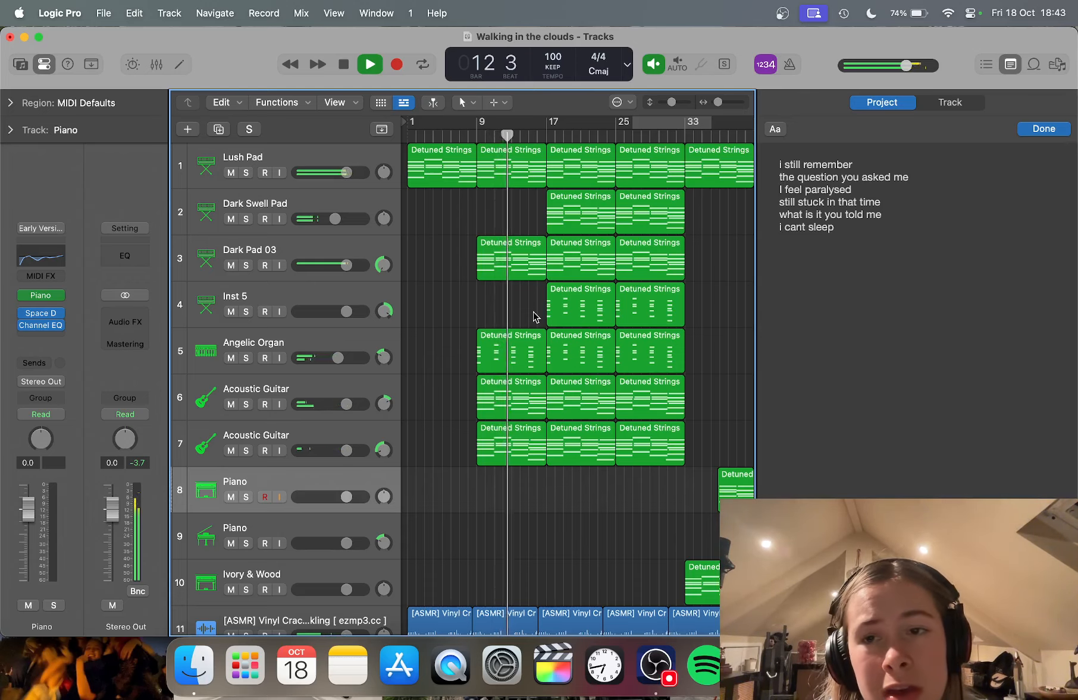
scroll(553, 306, "down", 3)
scroll(541, 306, "up", 2)
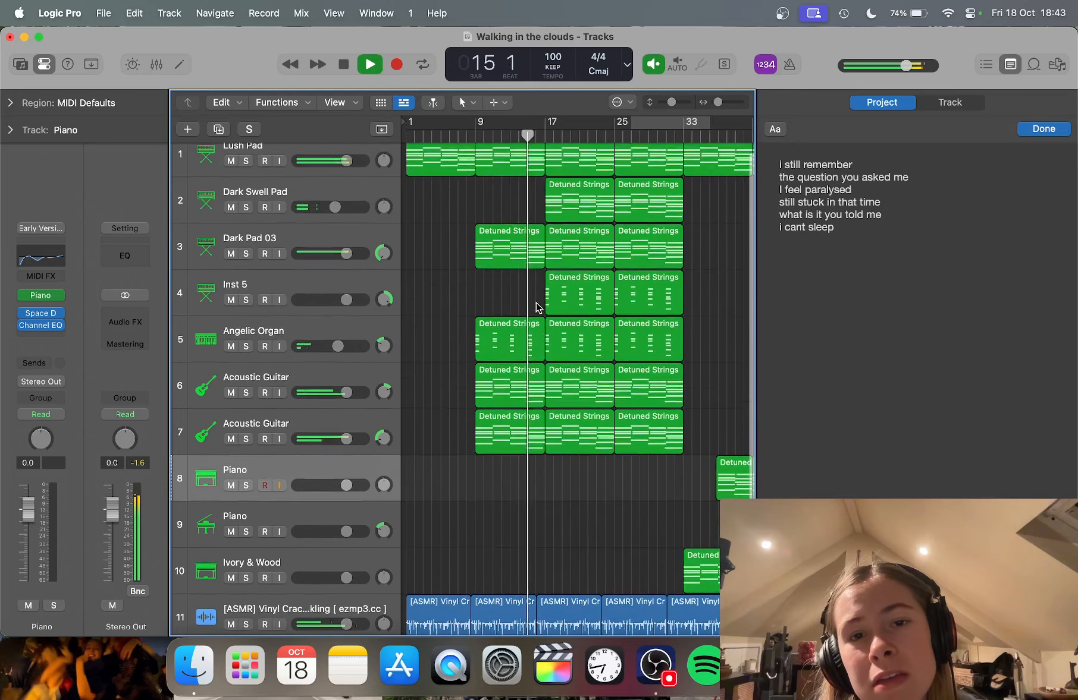
key("super+Left")
key("super+Left")
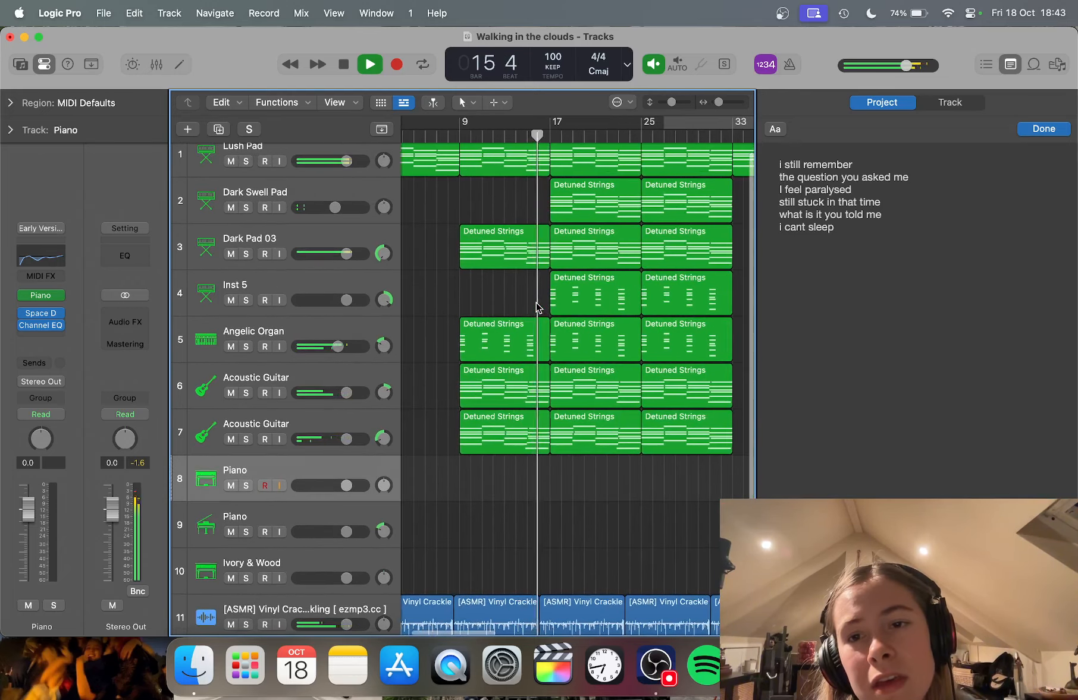
key("super+Right")
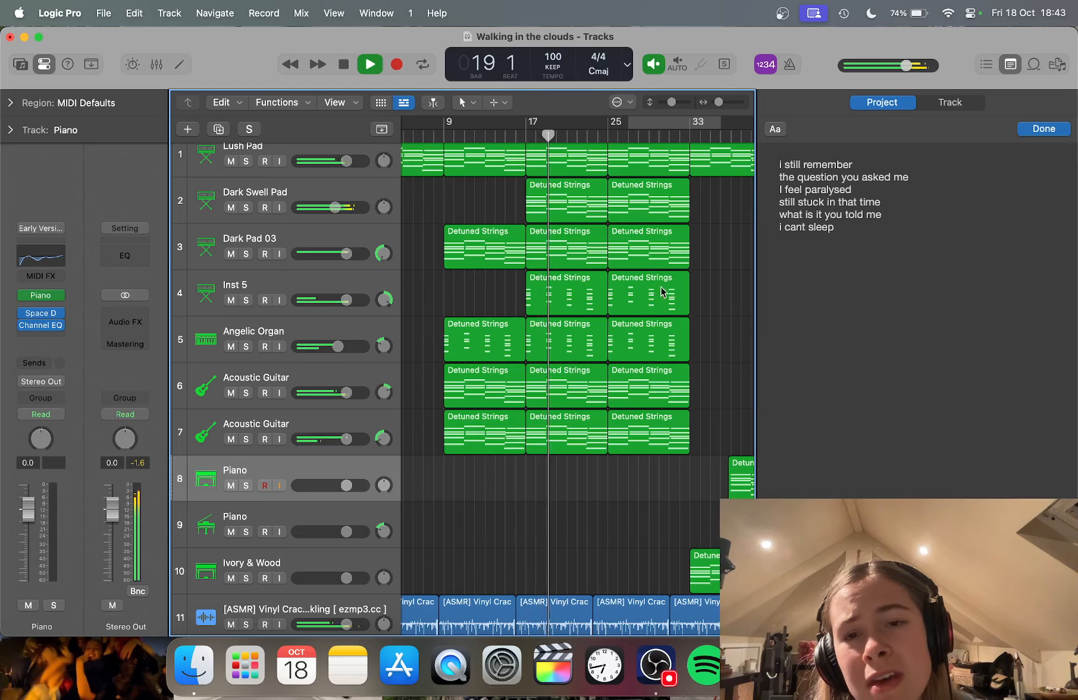
Step: Append the lyric lines "just exploring" and "the woods you gave" to the end of the project notes
left_click(855, 237)
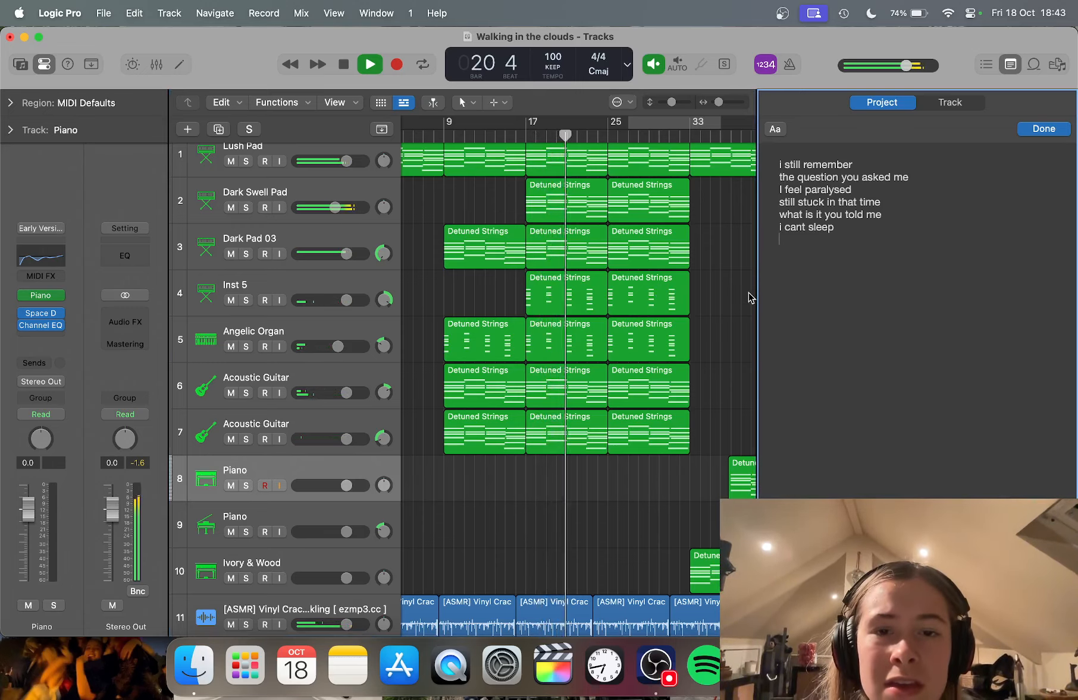
type("just ")
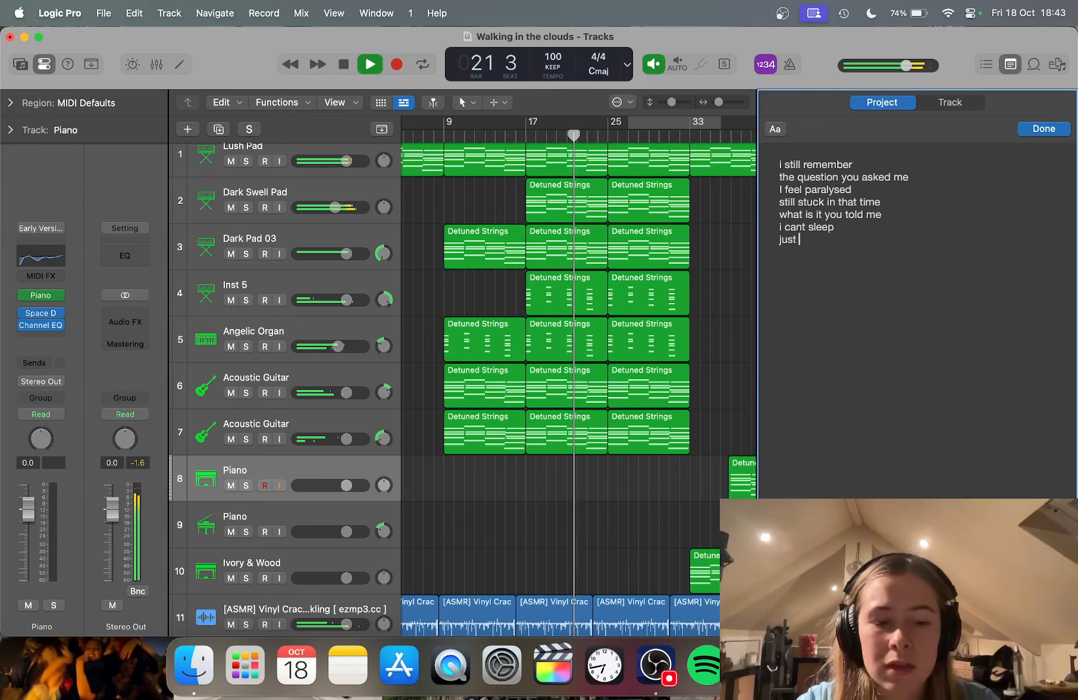
type("exploring")
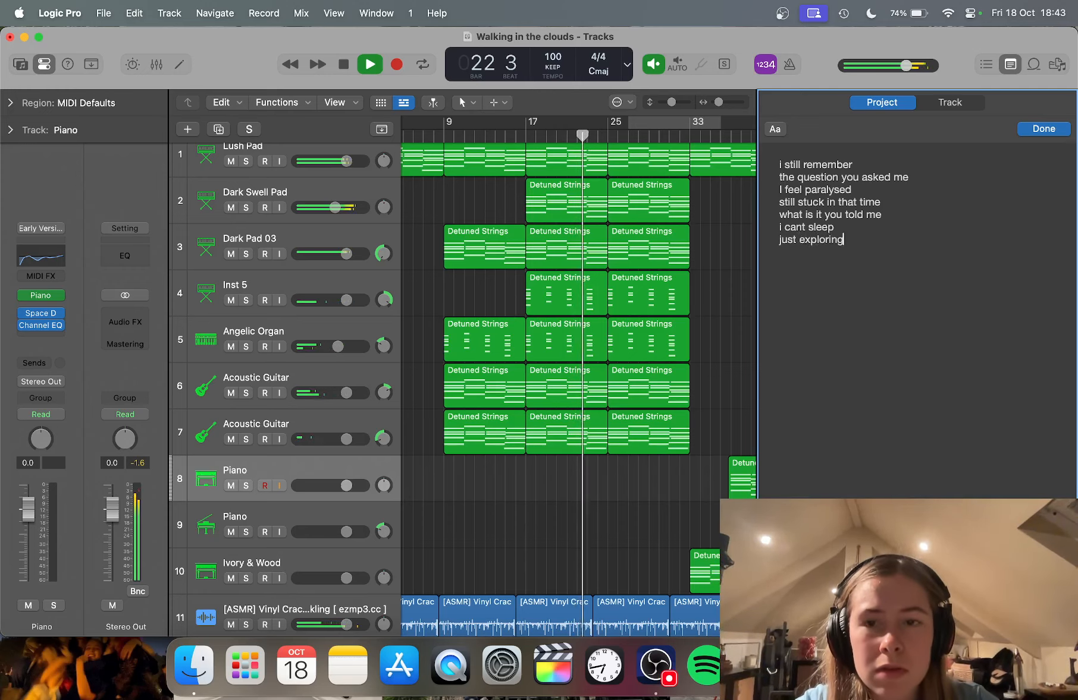
key("Return")
type("the wo")
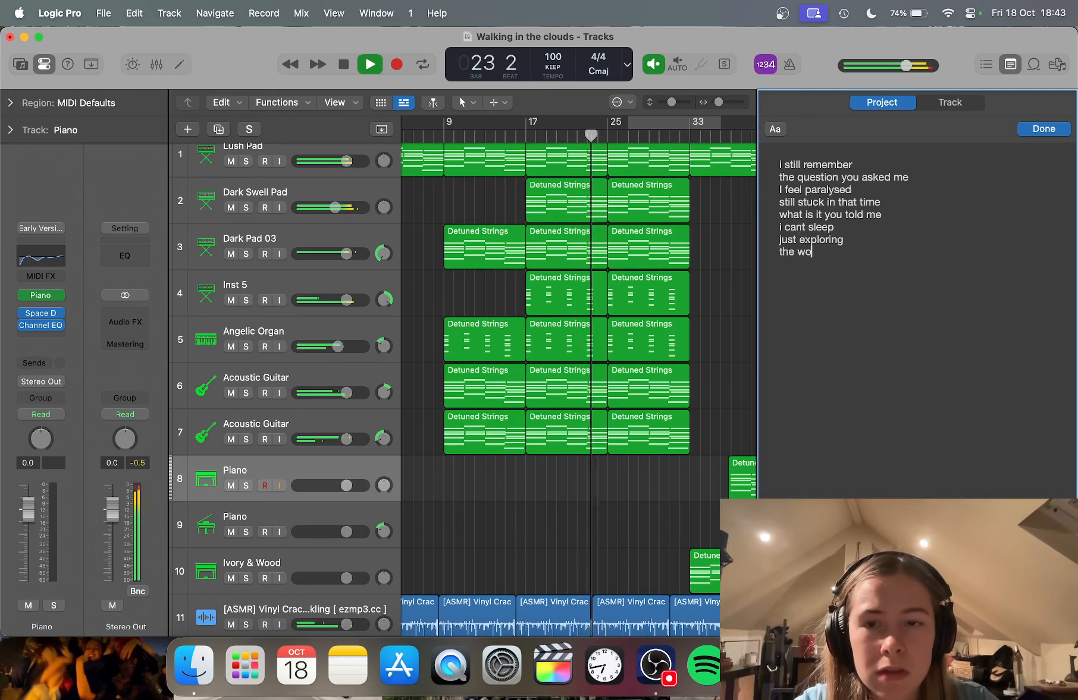
type("ods you gave")
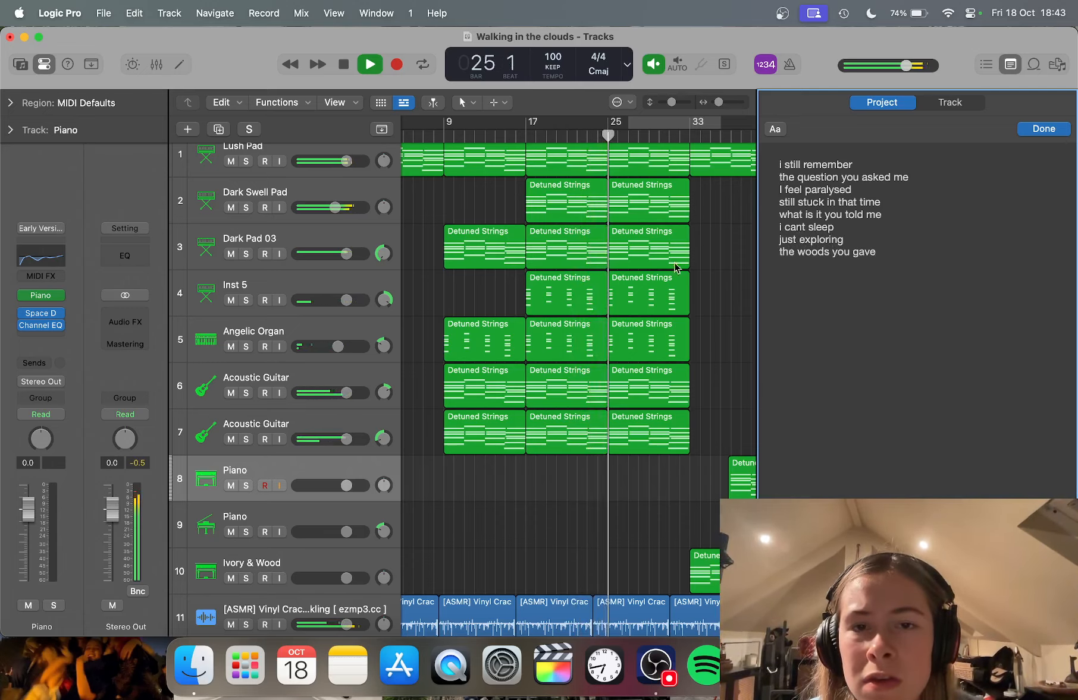
Step: Replay the section from just before bar 9 to try out the lyrics, finishing with the project notes closed
left_click(433, 135)
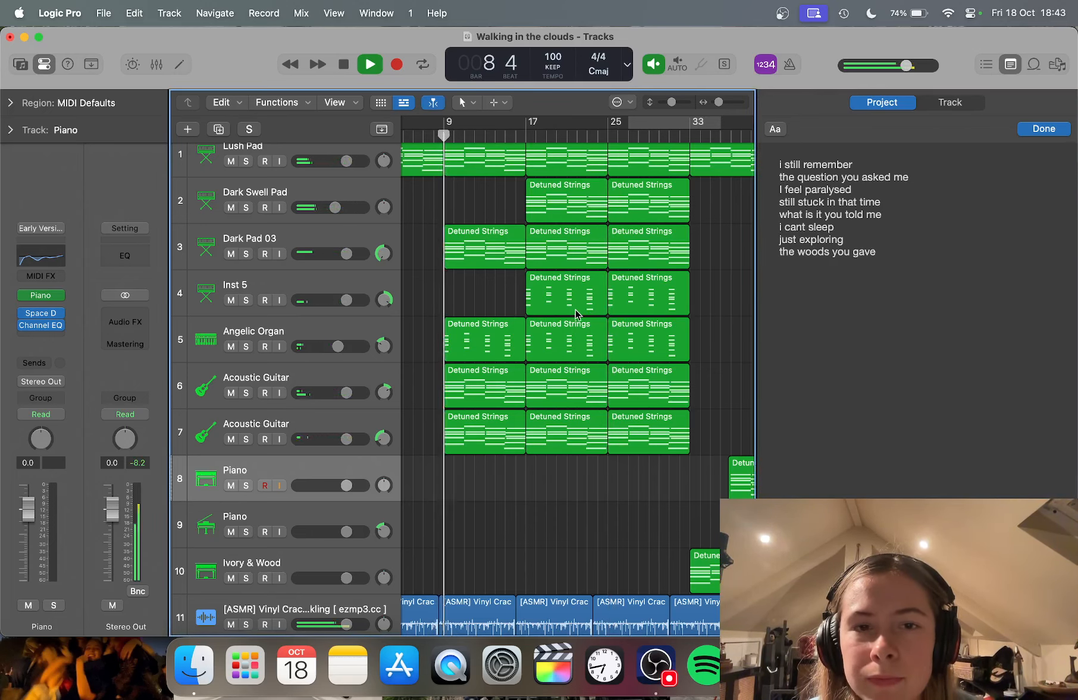
scroll(531, 316, "up", 2)
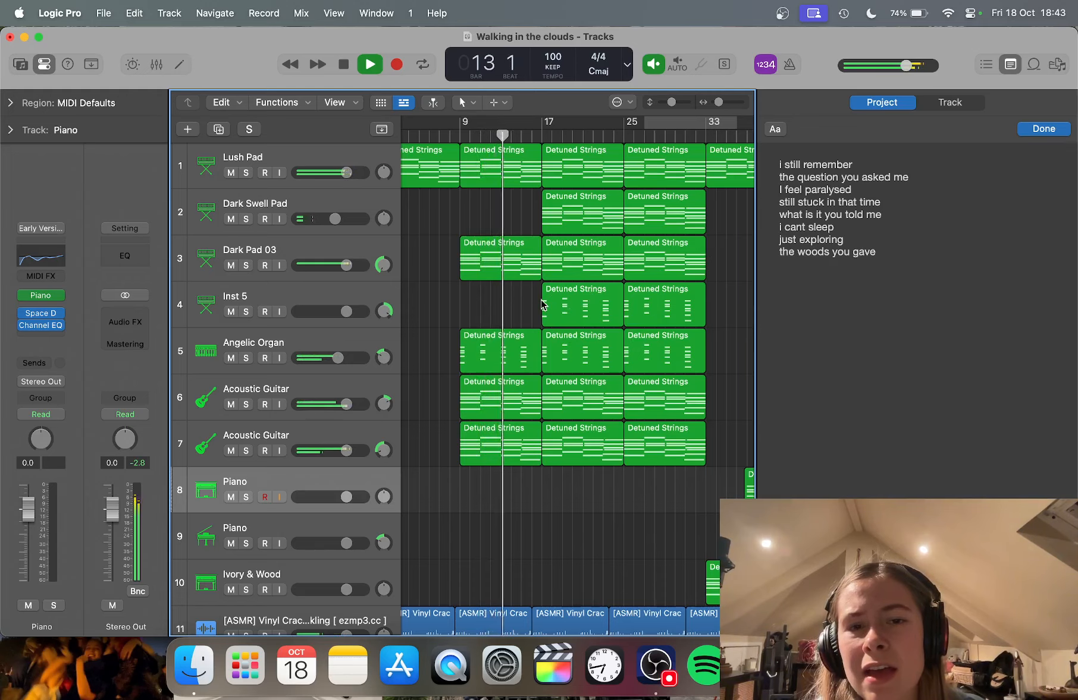
scroll(535, 305, "right", 3)
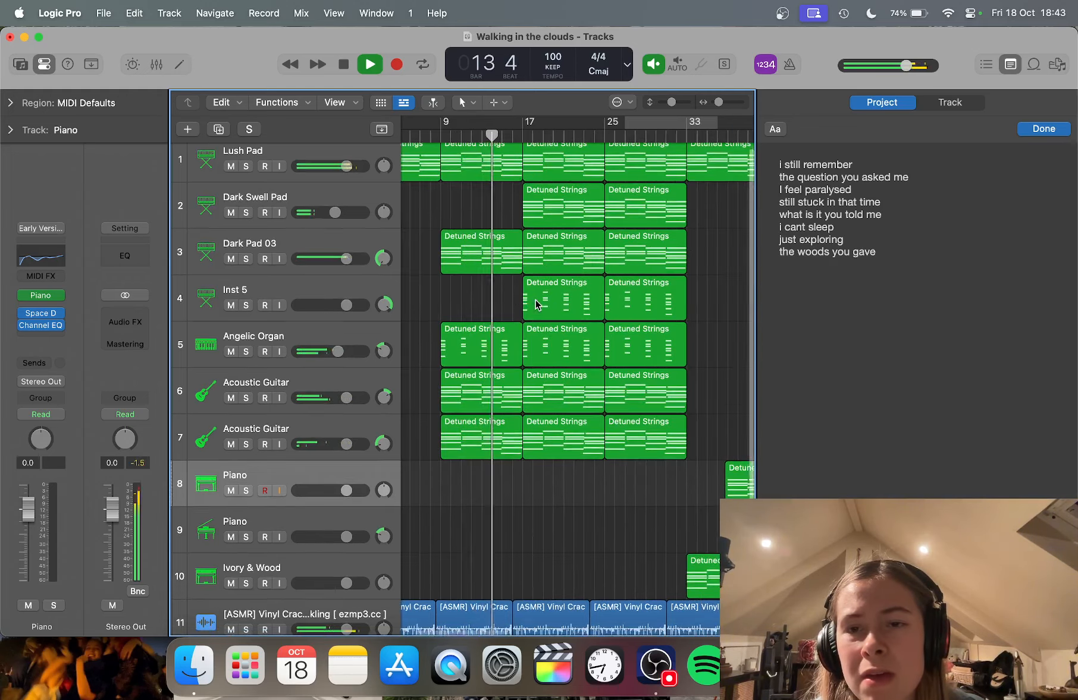
scroll(535, 304, "left", 3)
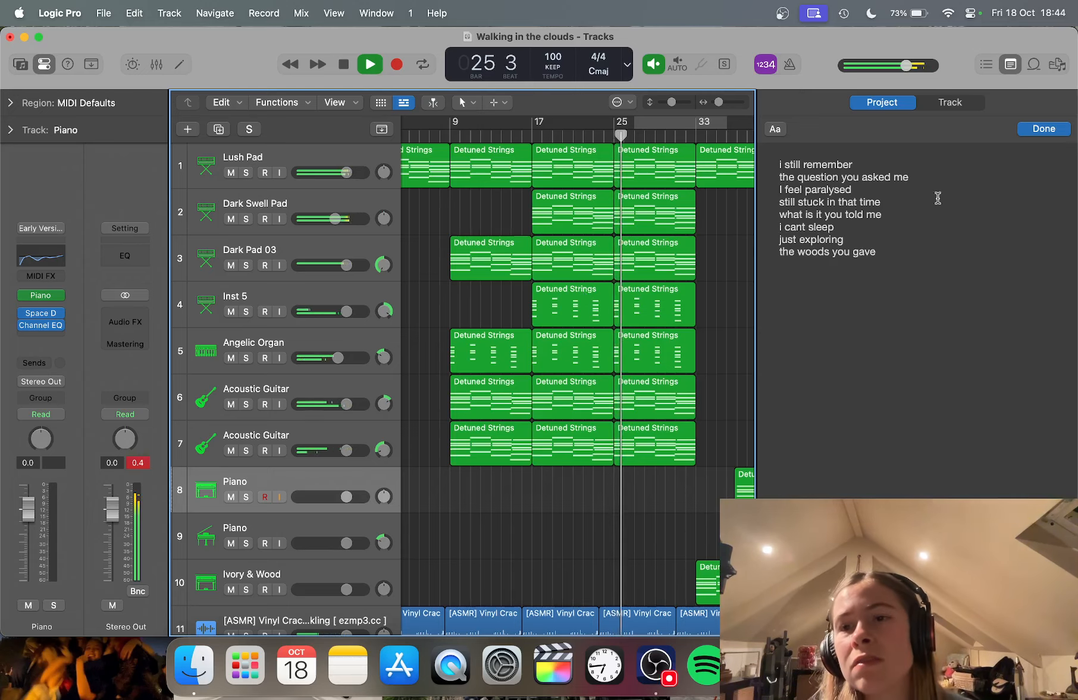
left_click(1040, 133)
left_click(1010, 65)
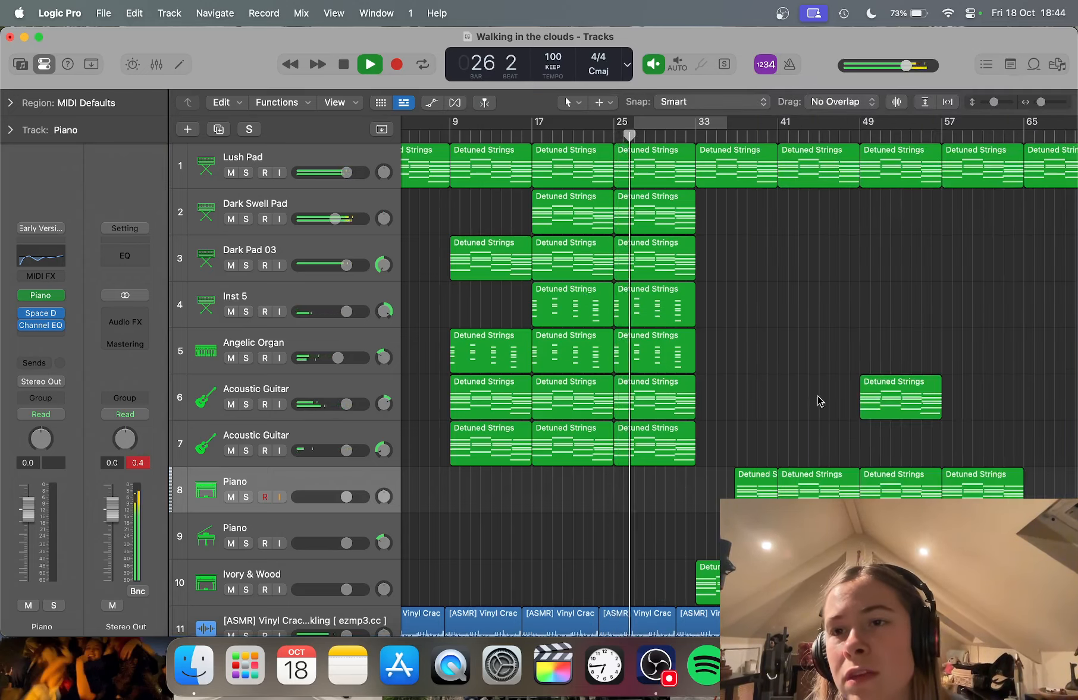
Step: Examine the piano and acoustic guitar regions after bar 33 while the arrangement plays
scroll(815, 395, "down", 3)
scroll(776, 373, "up", 3)
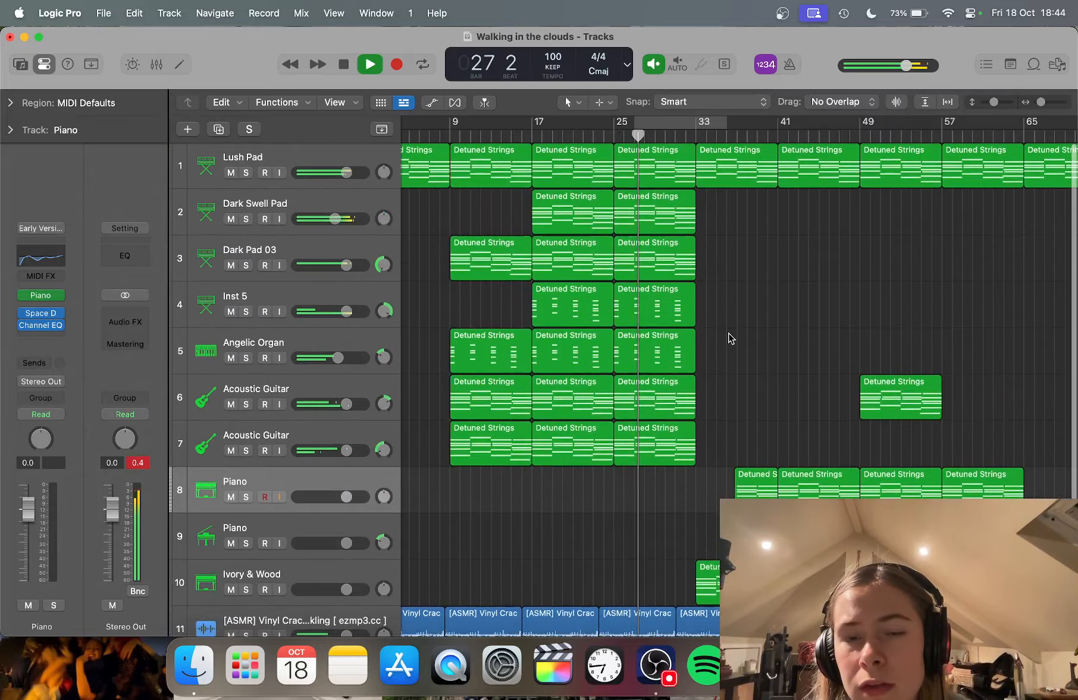
scroll(760, 308, "right", 2)
scroll(758, 306, "down", 3)
scroll(758, 306, "up", 3)
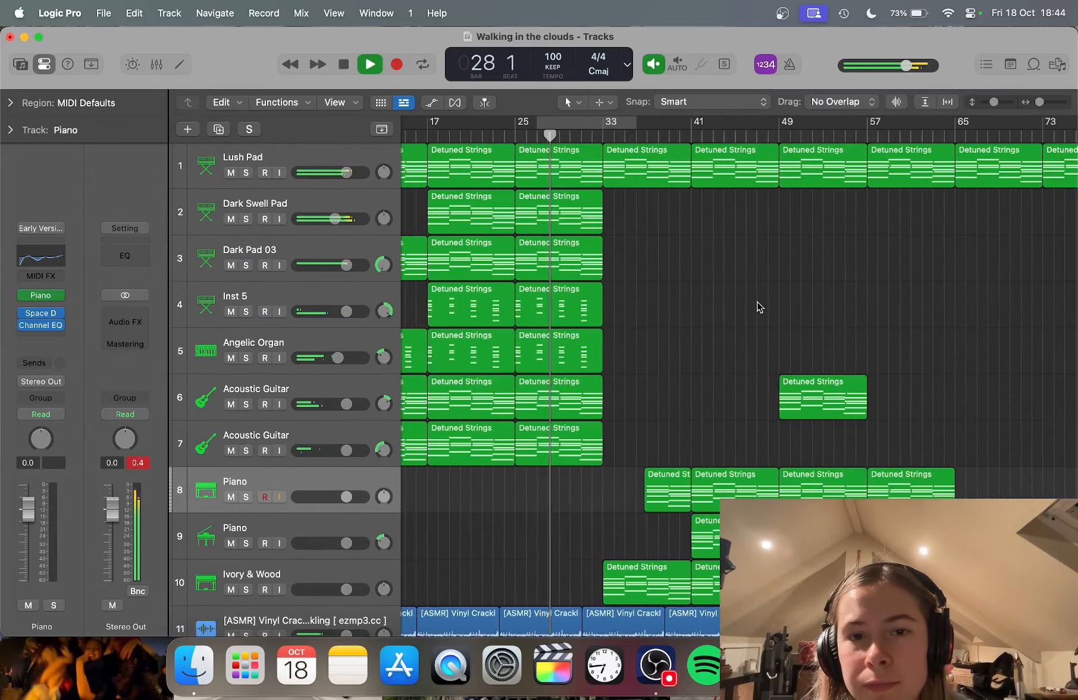
scroll(751, 310, "down", 2)
scroll(719, 315, "up", 3)
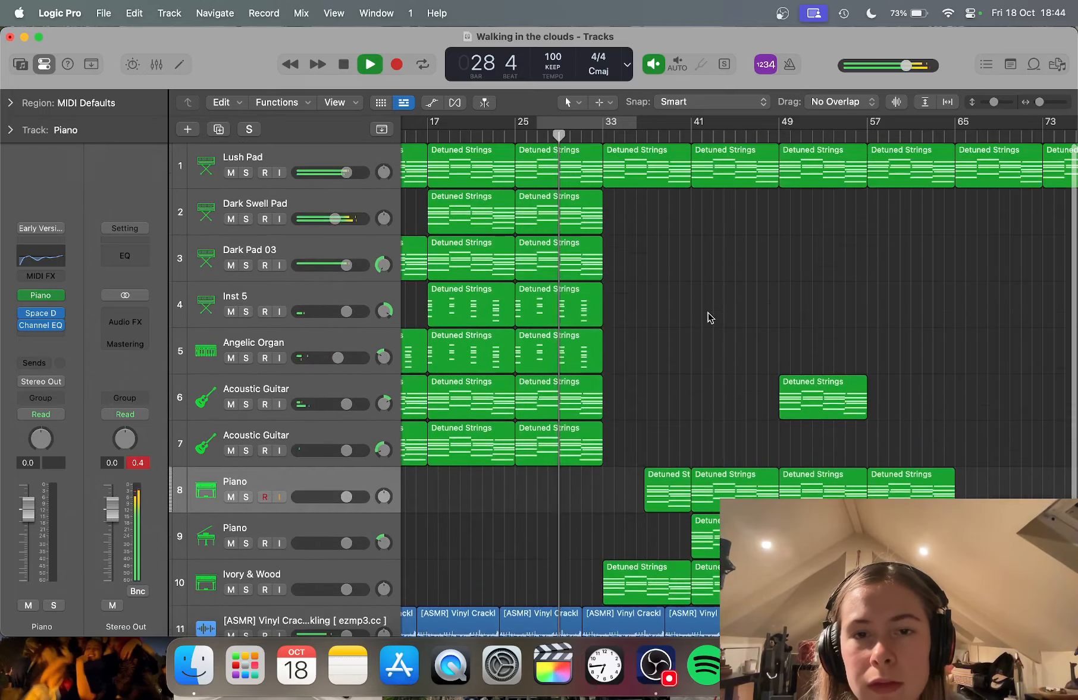
scroll(701, 317, "down", 2)
scroll(697, 316, "down", 2)
scroll(693, 318, "right", 2)
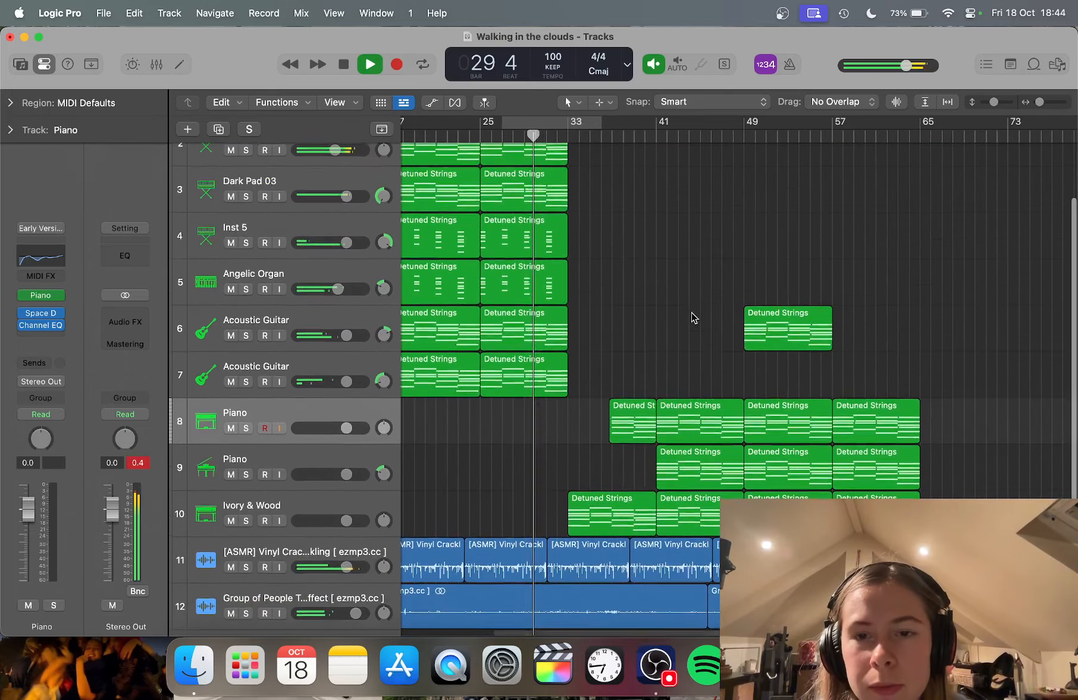
left_click(1011, 68)
left_click(1011, 68)
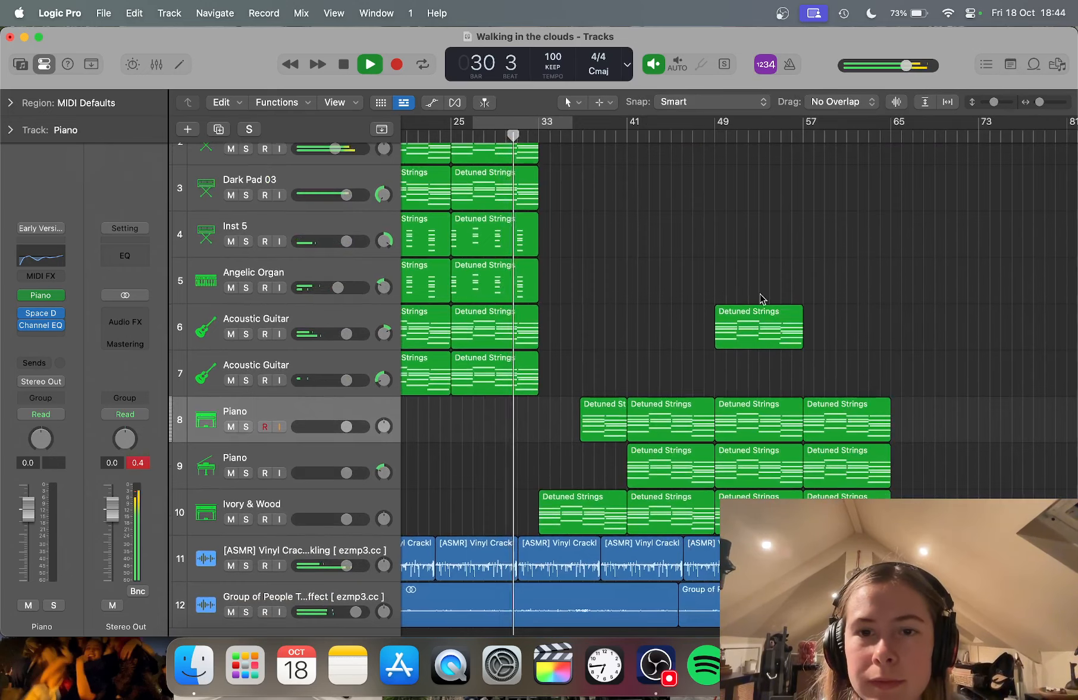
Step: Show the project notes again, open the Ivory & Wood region at bar 33 in the Piano Roll, and stop playback
left_click(1011, 68)
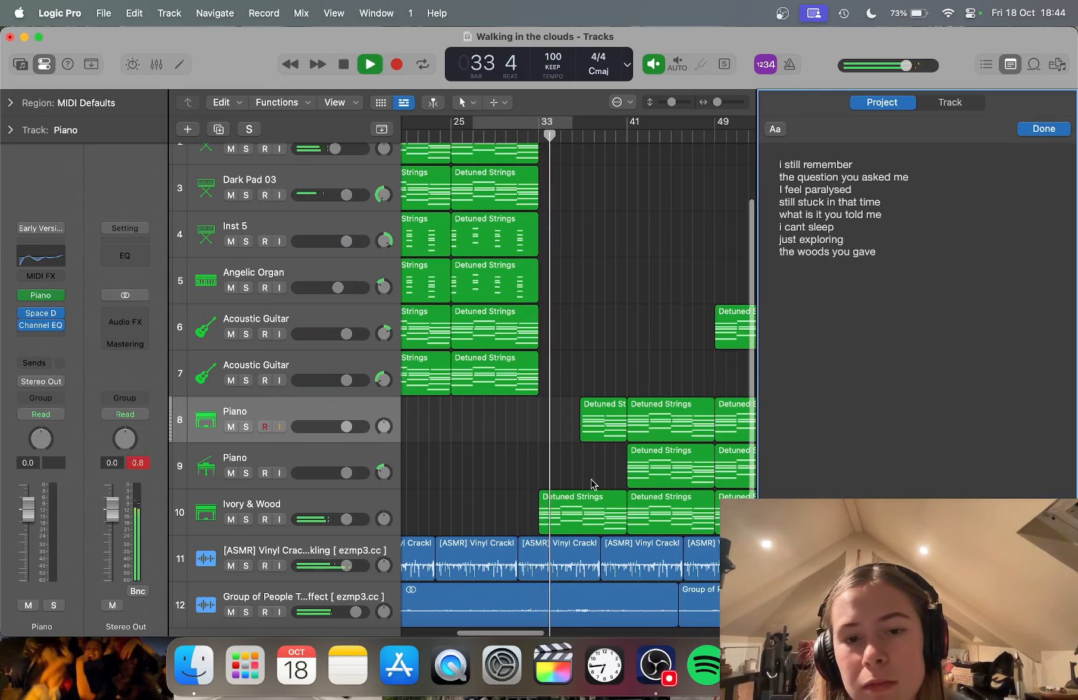
double_click(568, 514)
key("space")
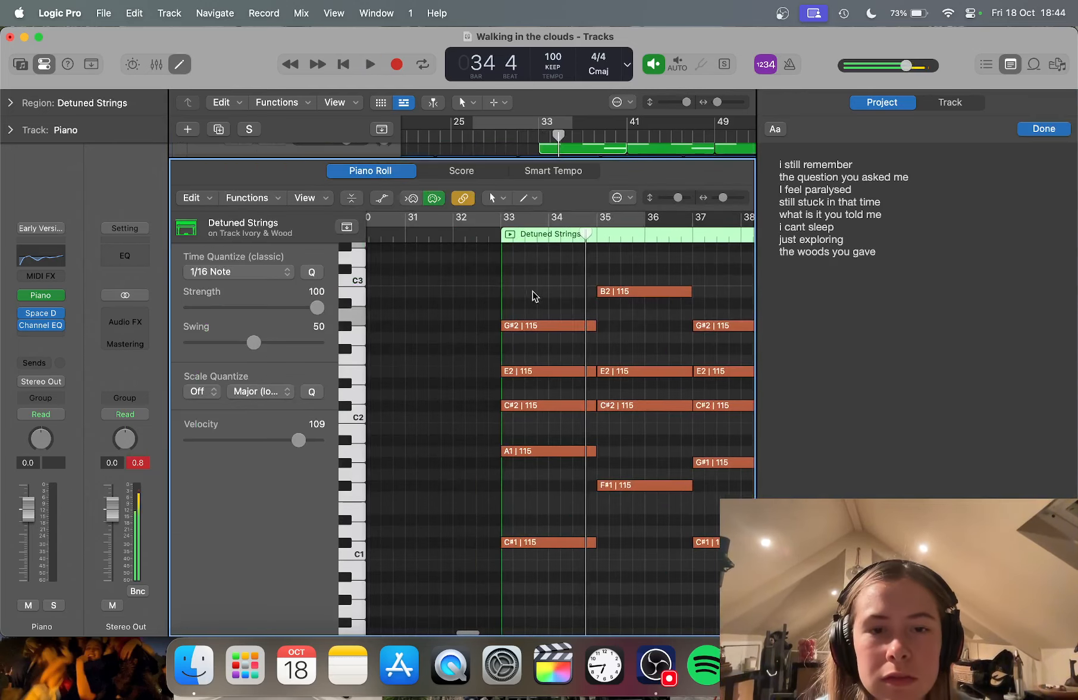
Step: Raise the velocity of the whole Ivory & Wood chord at bar 33 to 127 and play it back from just before
left_click_drag(529, 291, 548, 583)
left_click_drag(303, 441, 374, 440)
left_click(518, 441)
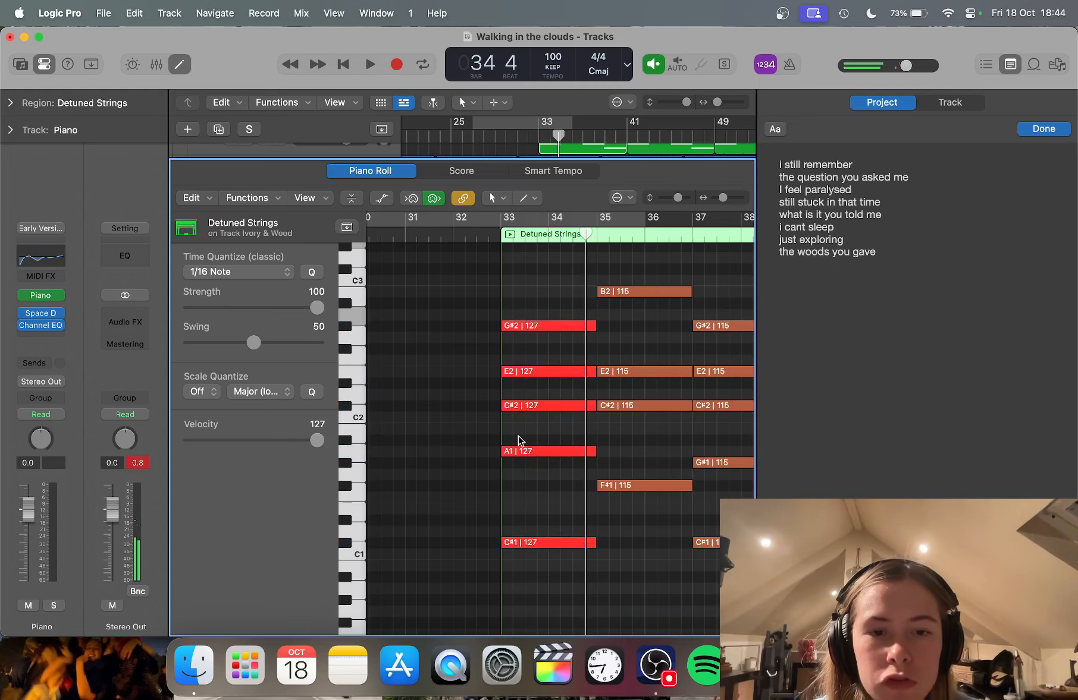
left_click(476, 235)
key("space")
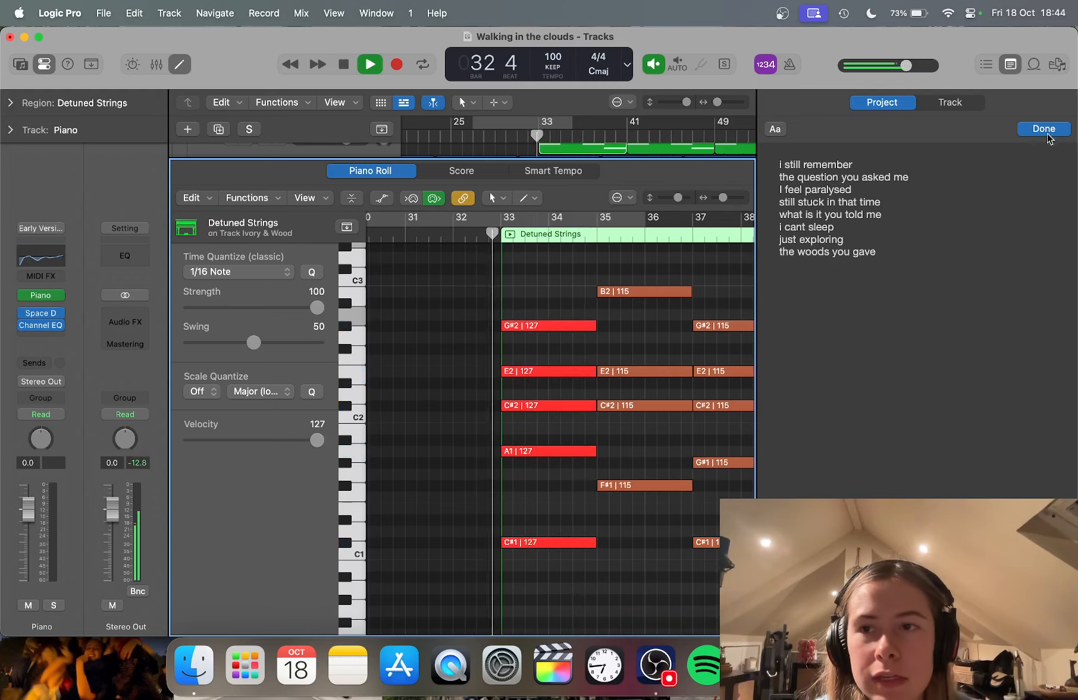
Step: Hide the project notes, stop playback, and close the Piano Roll to return to the full arrangement
left_click(1046, 134)
left_click(1010, 65)
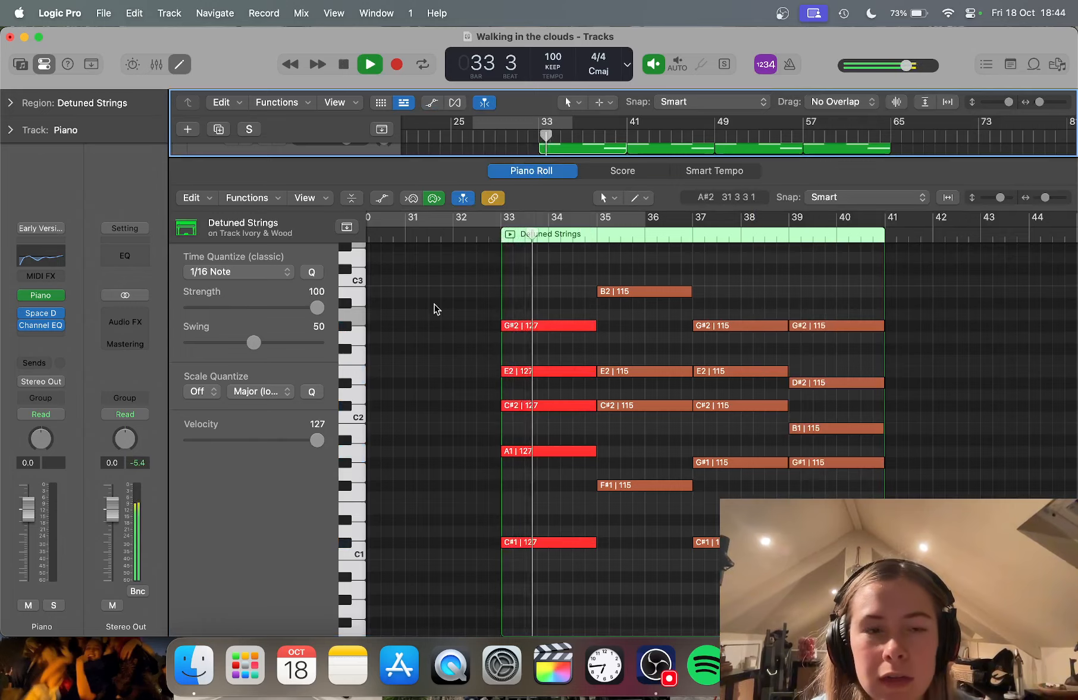
key("space")
key("e")
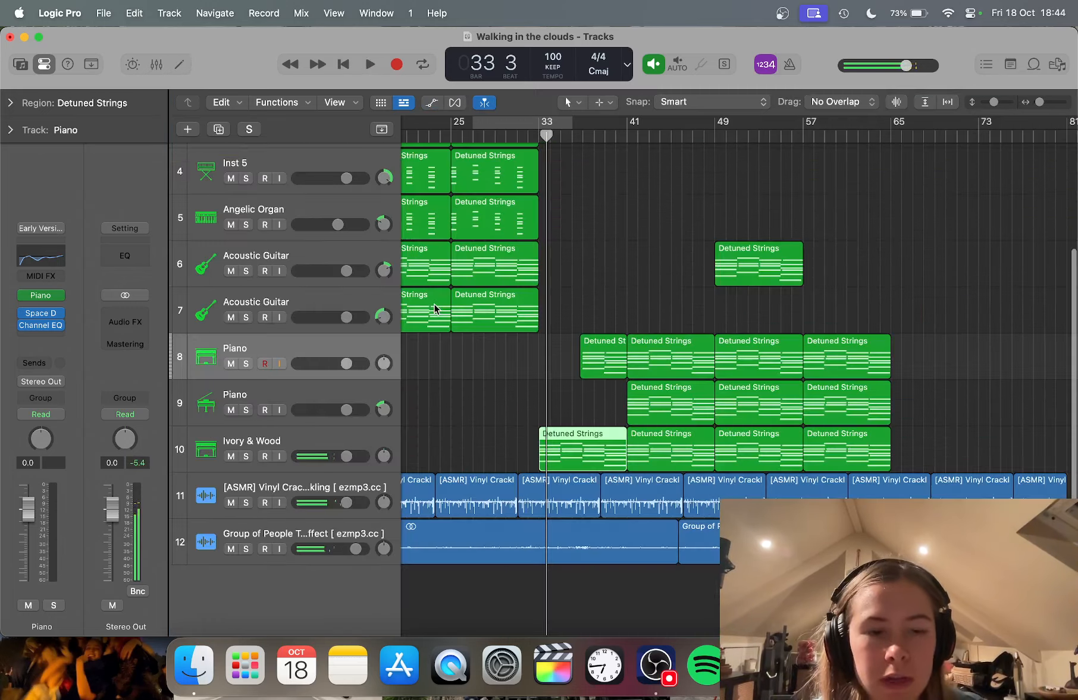
Step: Listen to the transition into bar 33, stop playback, and look over the tracks around it
left_click(532, 135)
key("space")
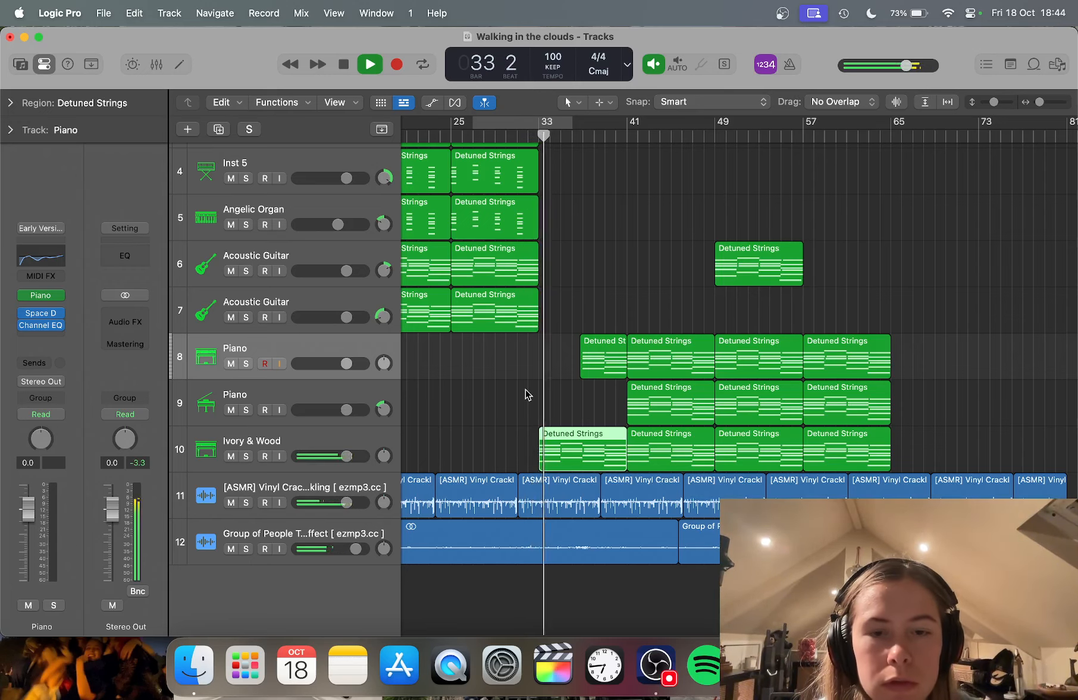
key("space")
scroll(552, 270, "up", 5)
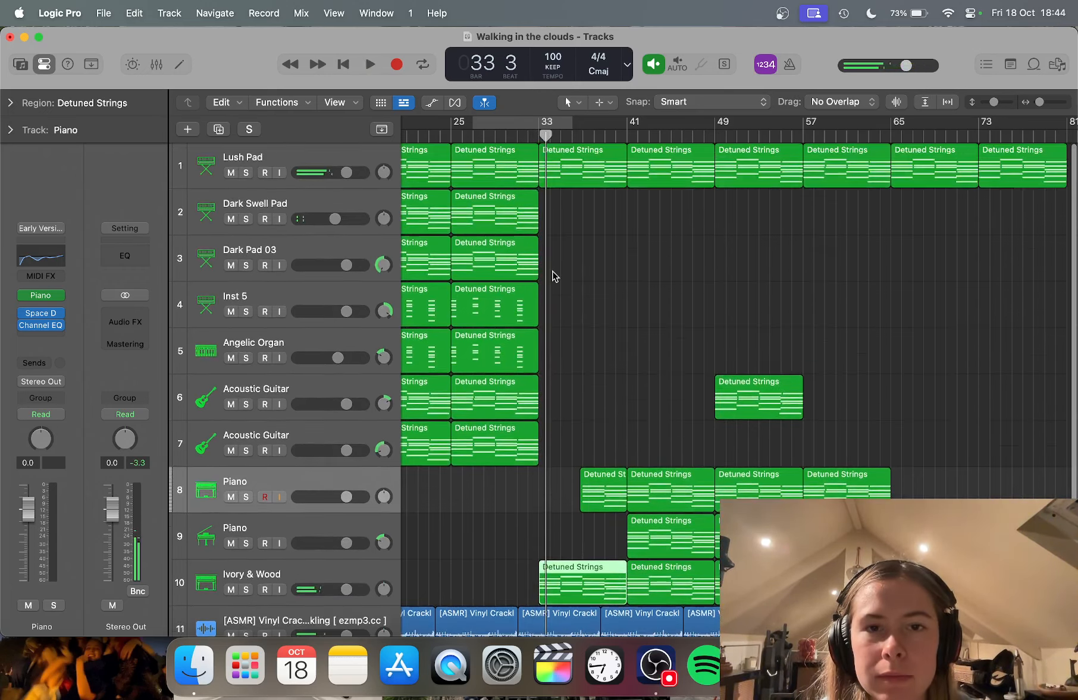
scroll(552, 270, "down", 3)
Step: Replay from just before bar 33 while reviewing the lyrics in the project notes, finishing with the notes hidden and playback stopped
left_click(533, 136)
key("space")
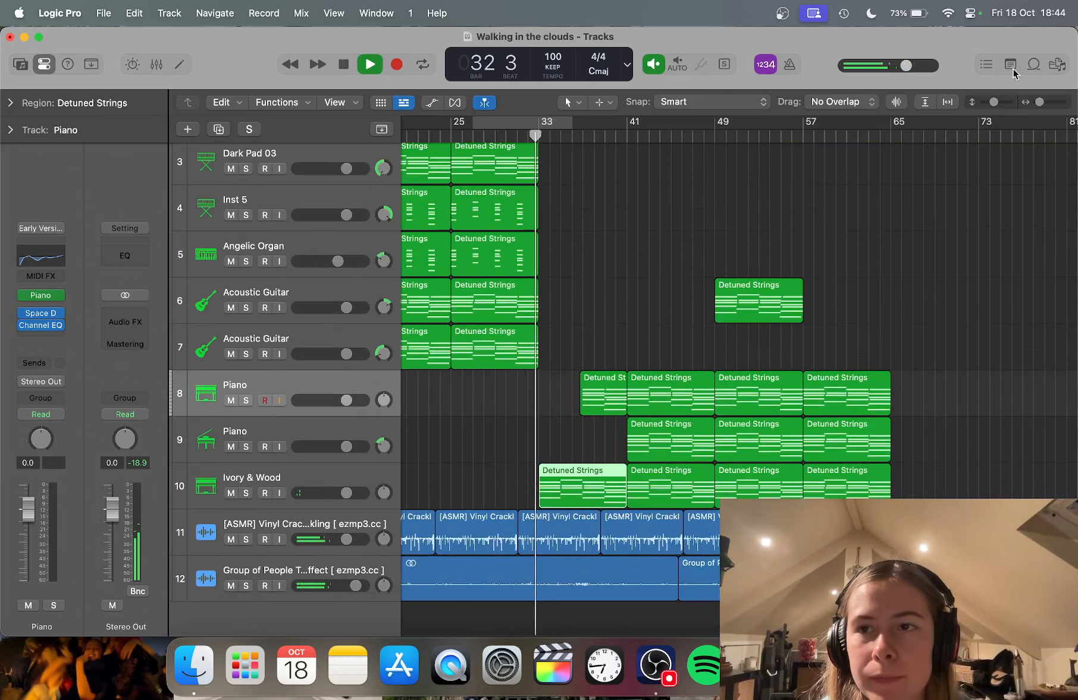
key("alt+super+p")
left_click(877, 277)
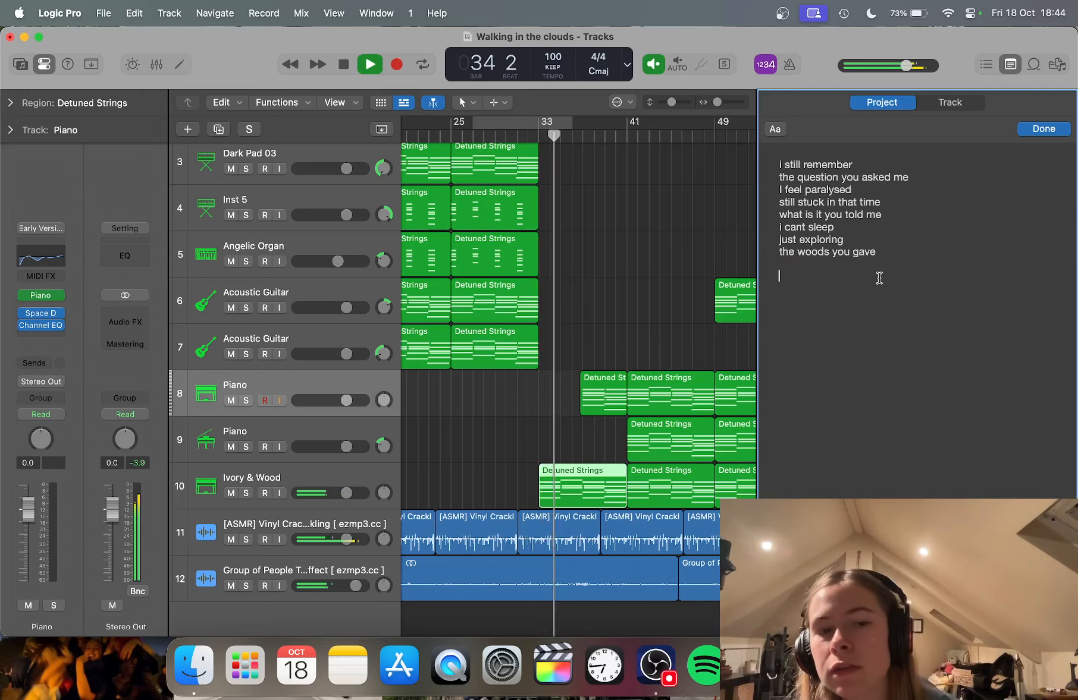
left_click(1039, 130)
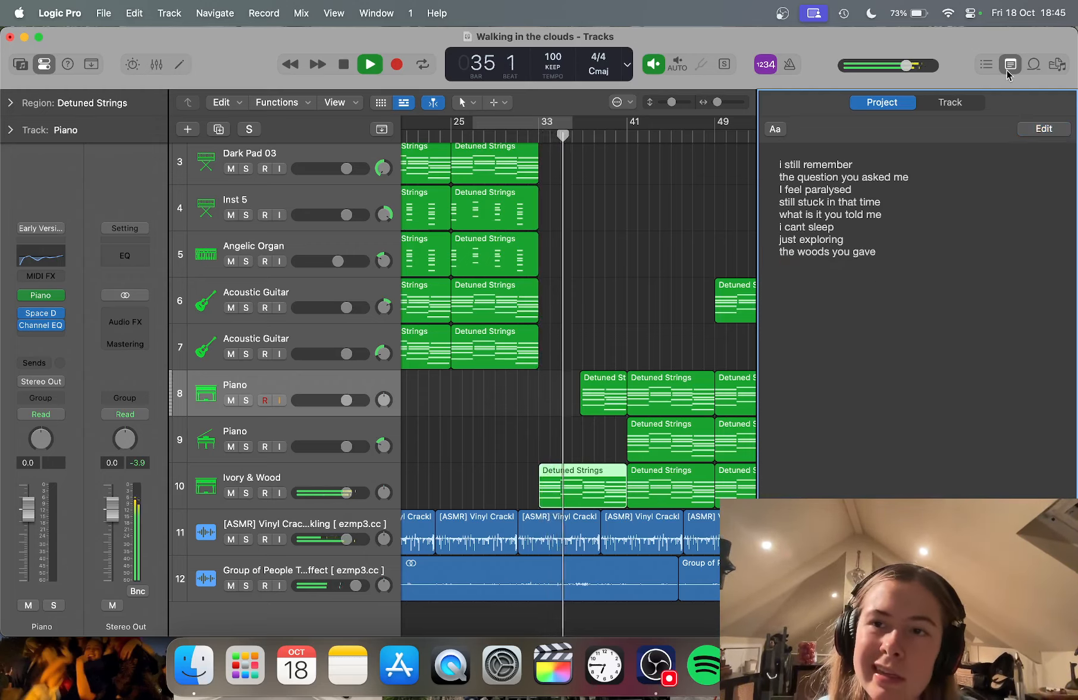
left_click(1010, 65)
key("space")
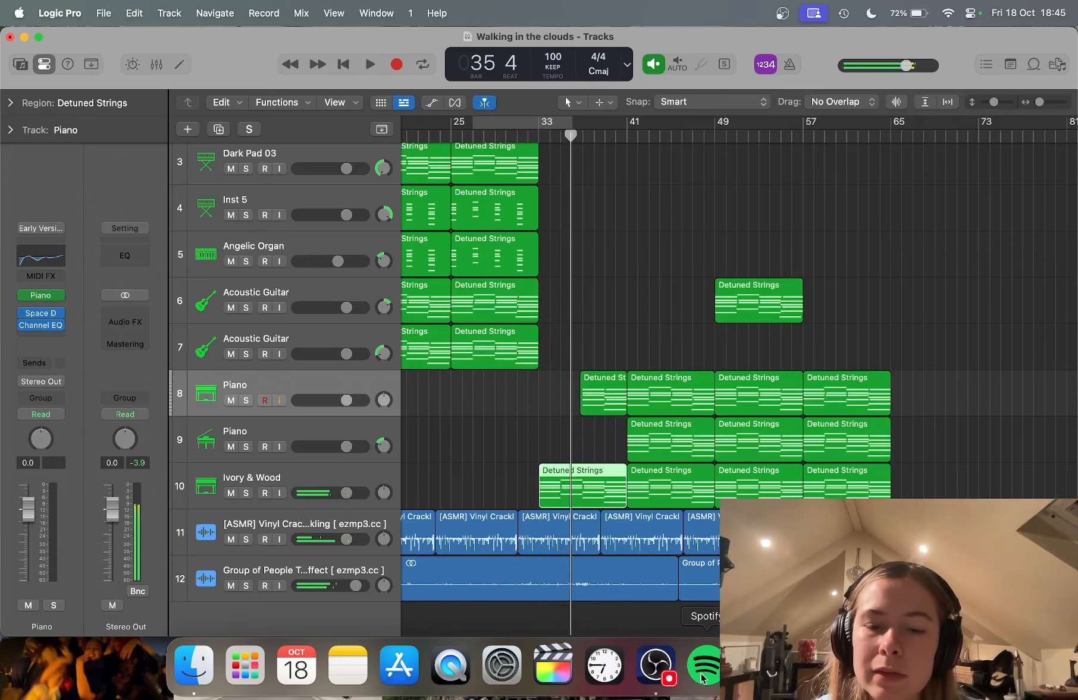
Step: Switch to Spotify to check White Ferrari as a reference, close its window, and review the playing arrangement in Logic Pro
left_click(704, 665)
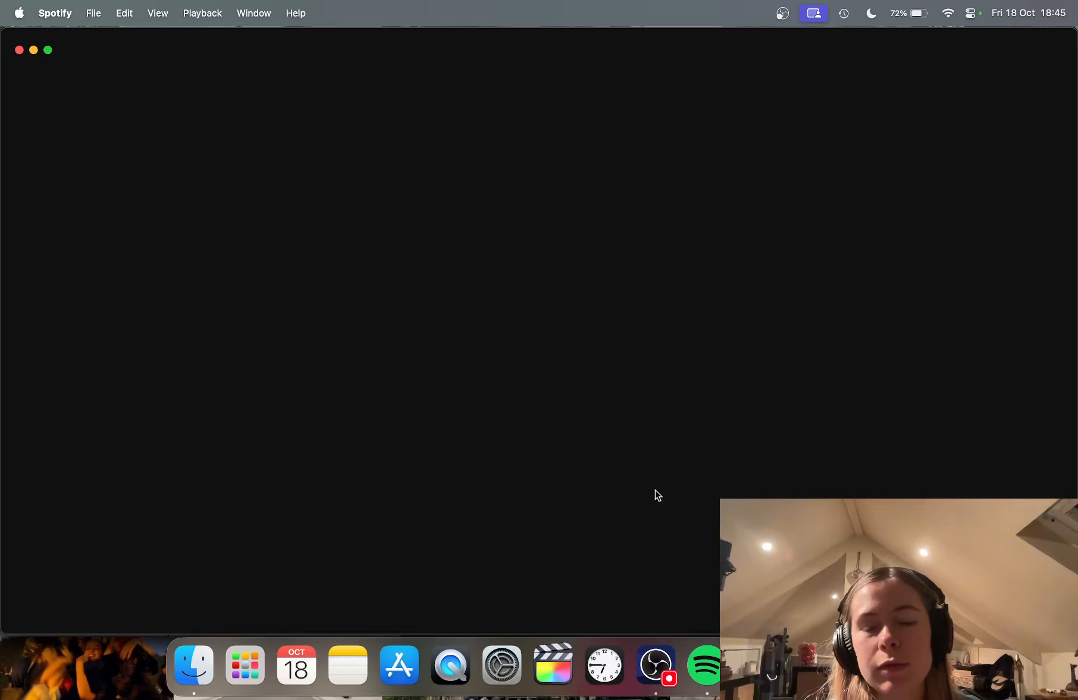
key("space")
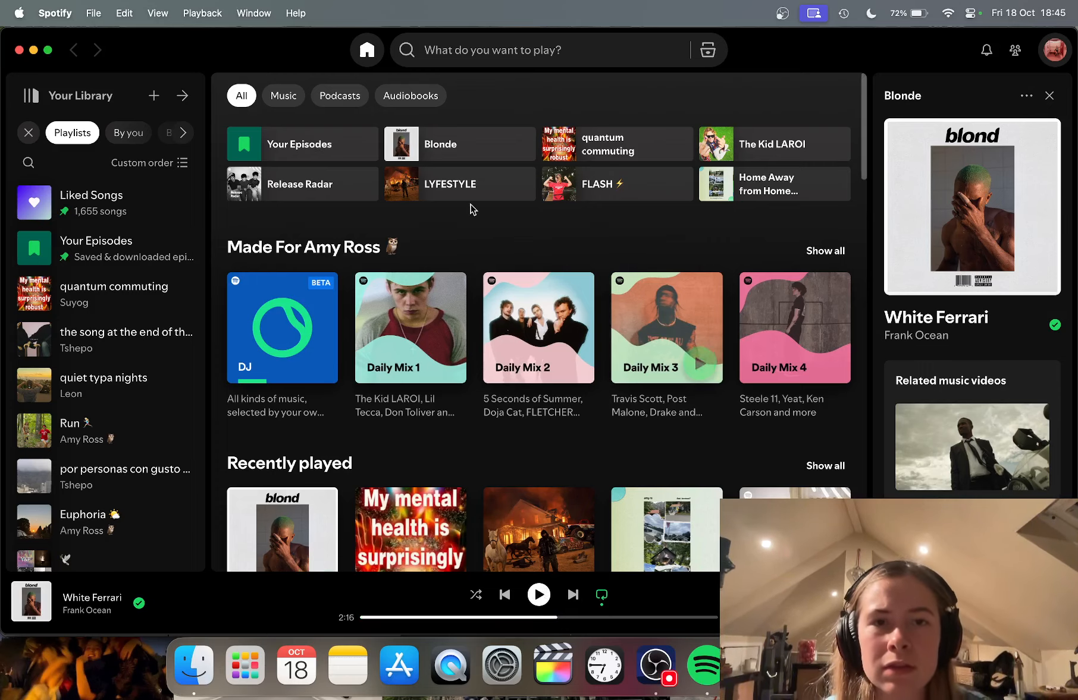
left_click(19, 51)
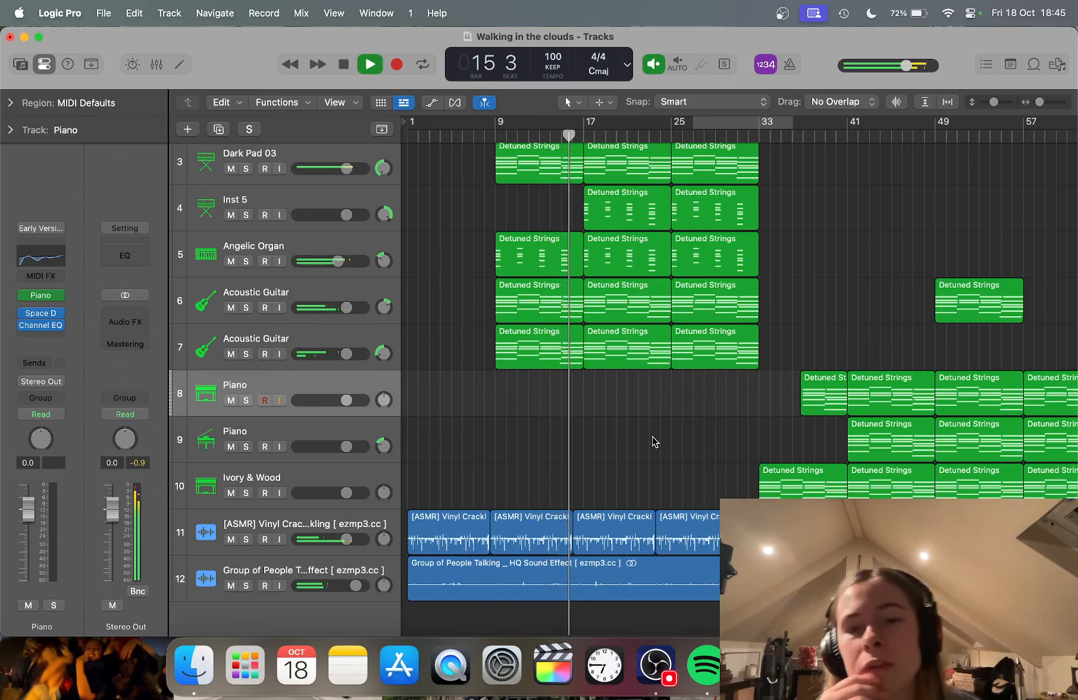
scroll(428, 210, "up", 4)
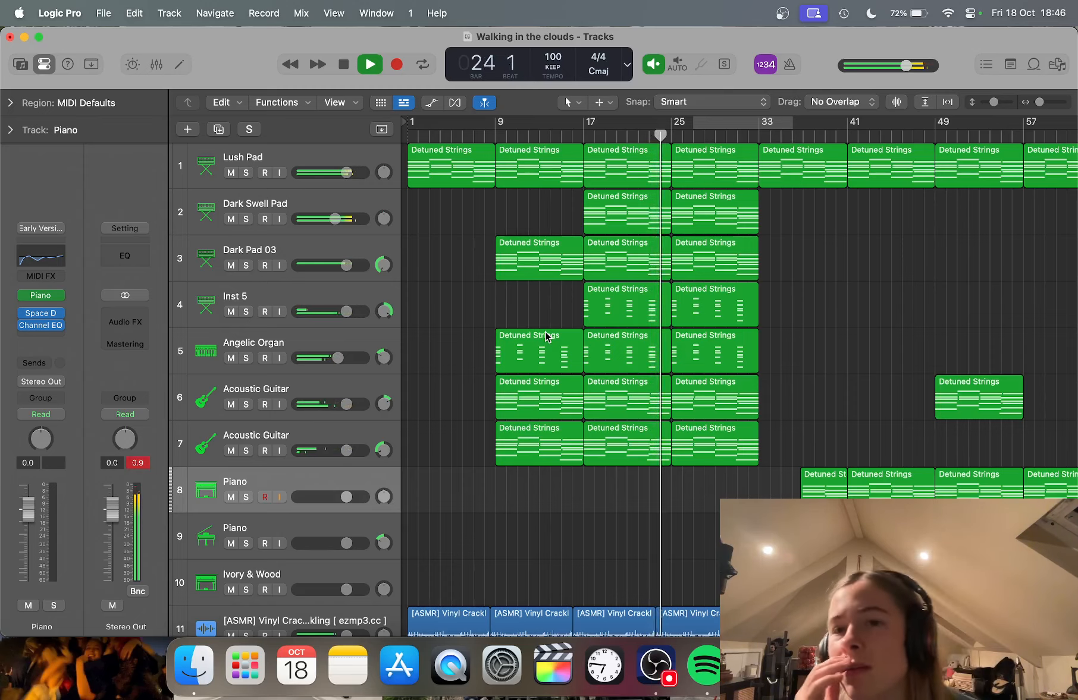
Step: Switch to Spotify and play White Ferrari, seeking back to about 1:58 and forward again, and pause it
left_click(710, 665)
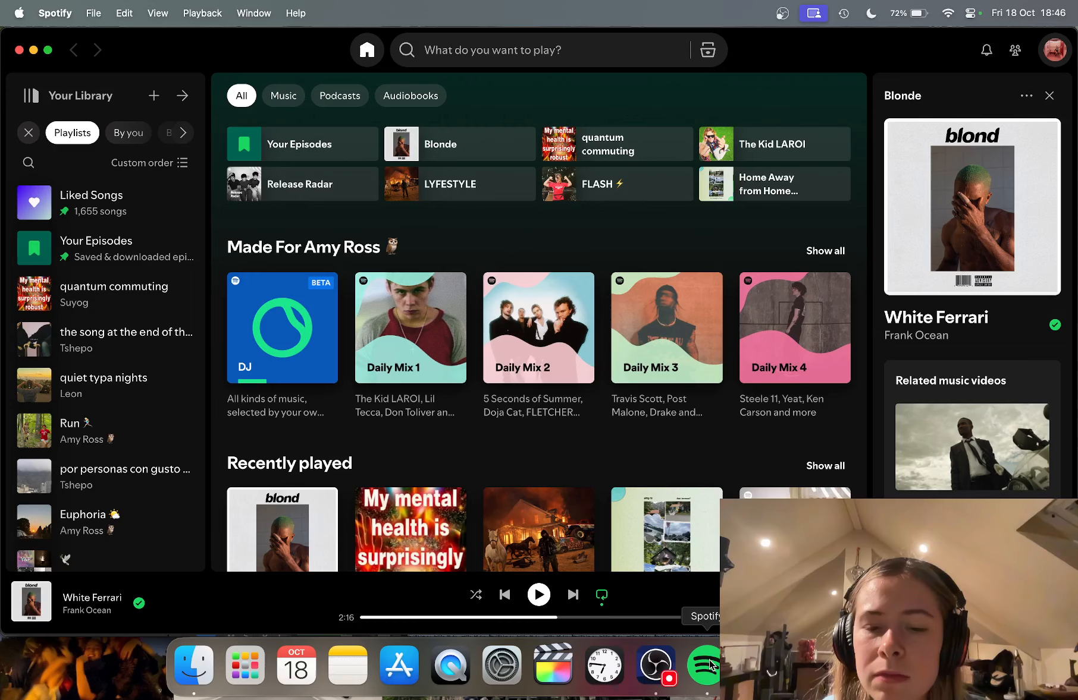
left_click(538, 595)
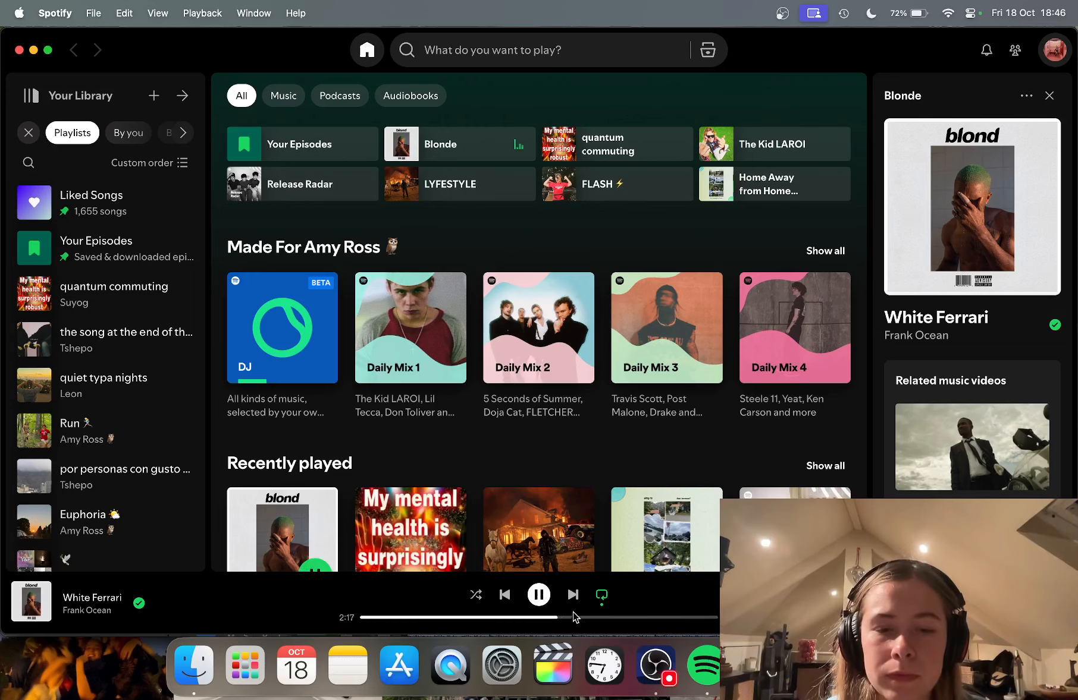
left_click(531, 618)
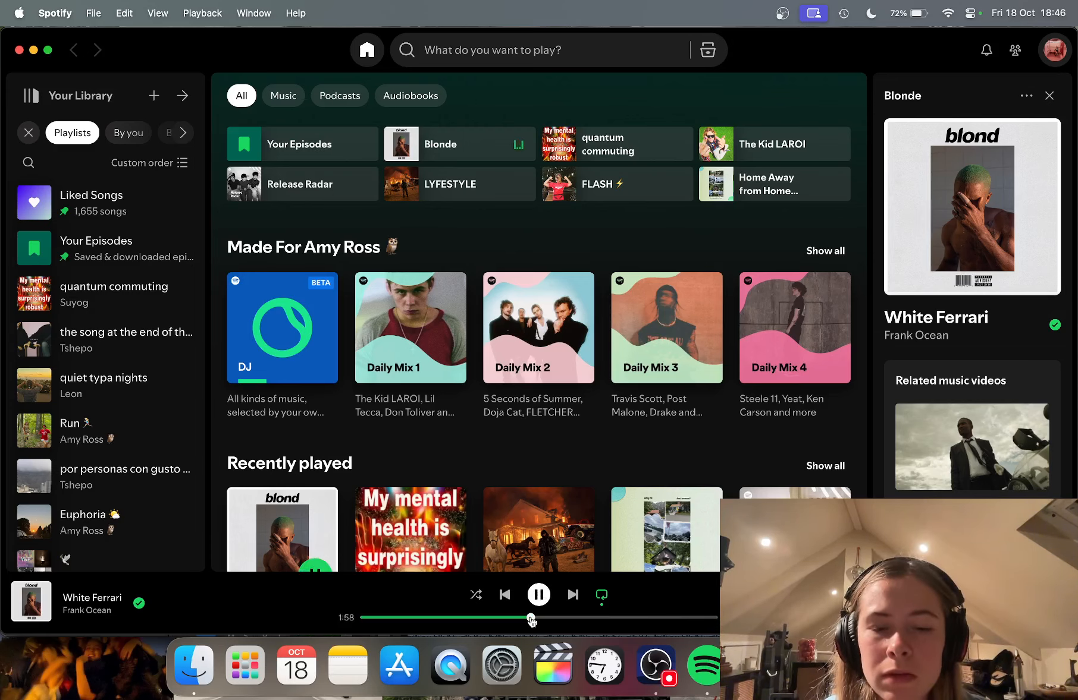
left_click(564, 618)
left_click(539, 595)
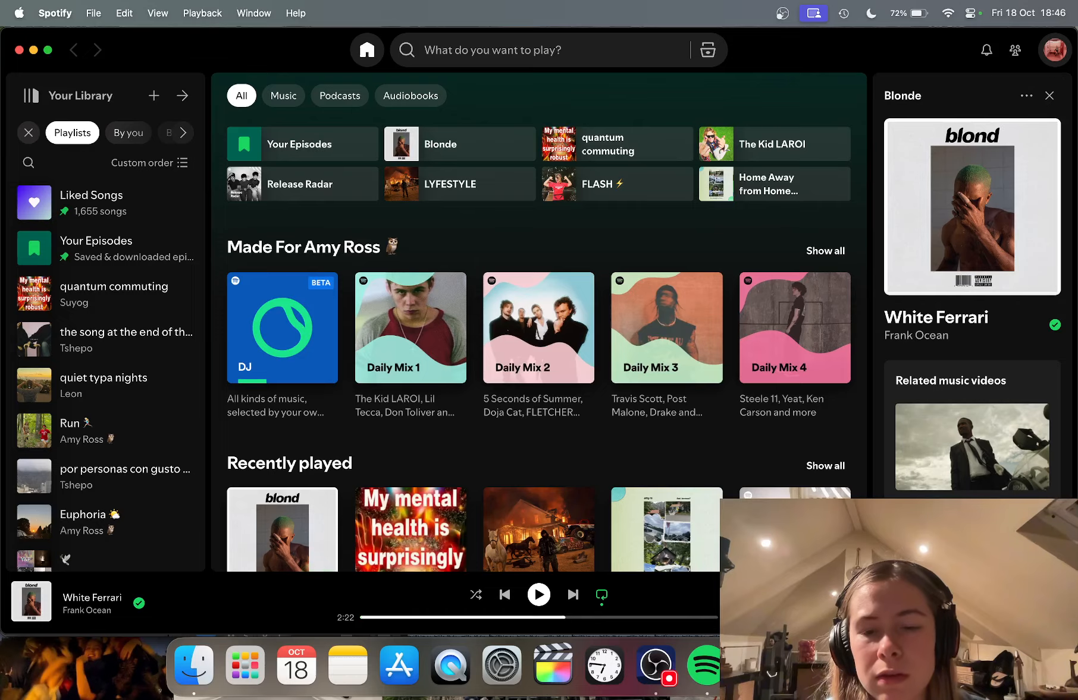
Step: Return to Logic Pro, follow the lyrics in the project notes while the section from bar 9 plays, and finish with playback stopped and notes hidden
left_click(755, 666)
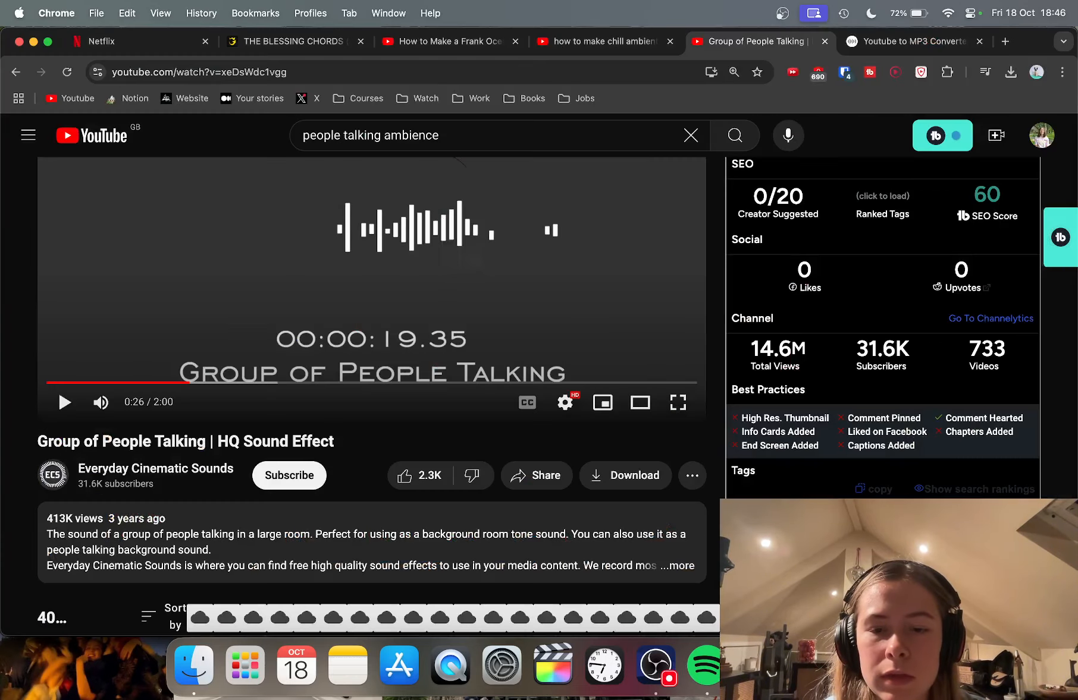
left_click(806, 666)
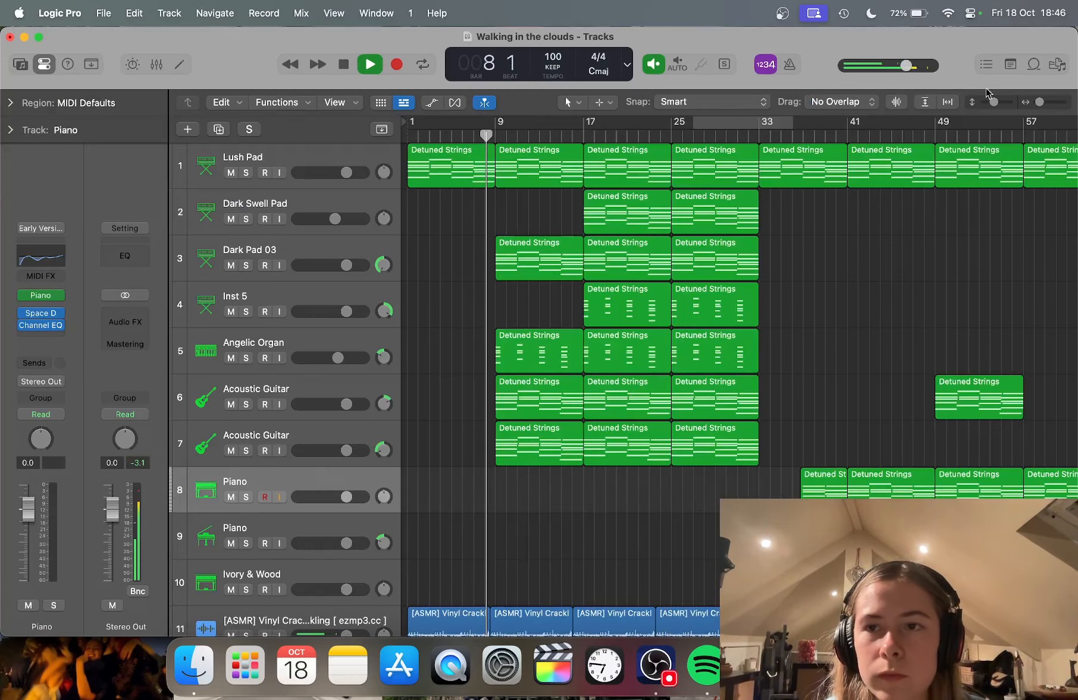
key("alt+super+p")
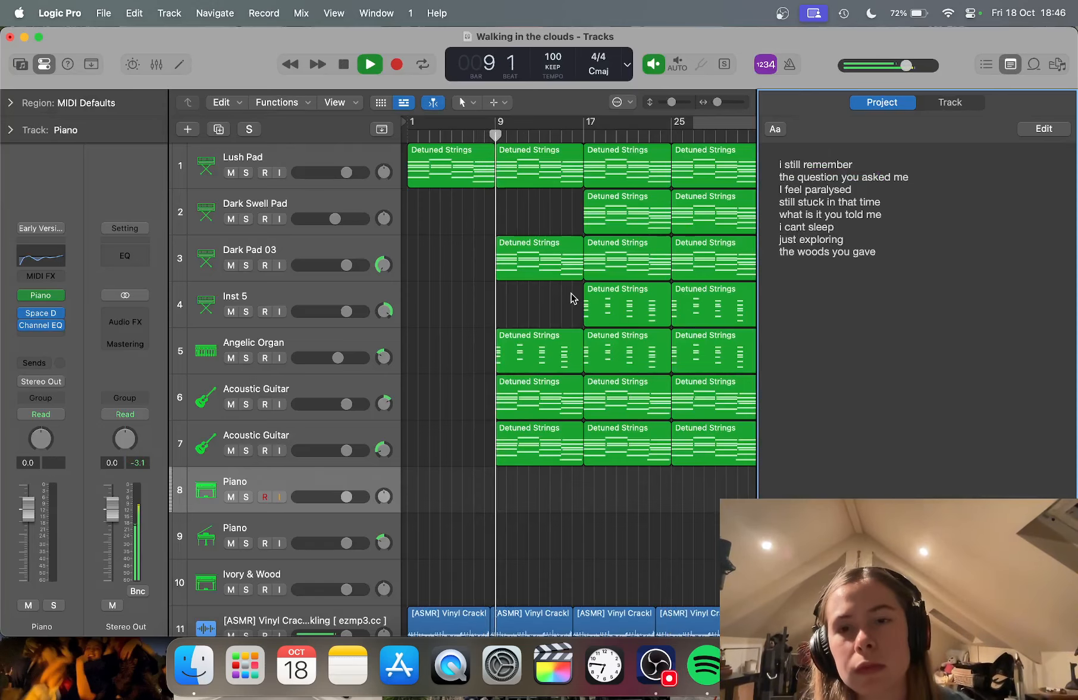
scroll(632, 265, "down", 2)
scroll(585, 286, "right", 2)
scroll(584, 286, "right", 1)
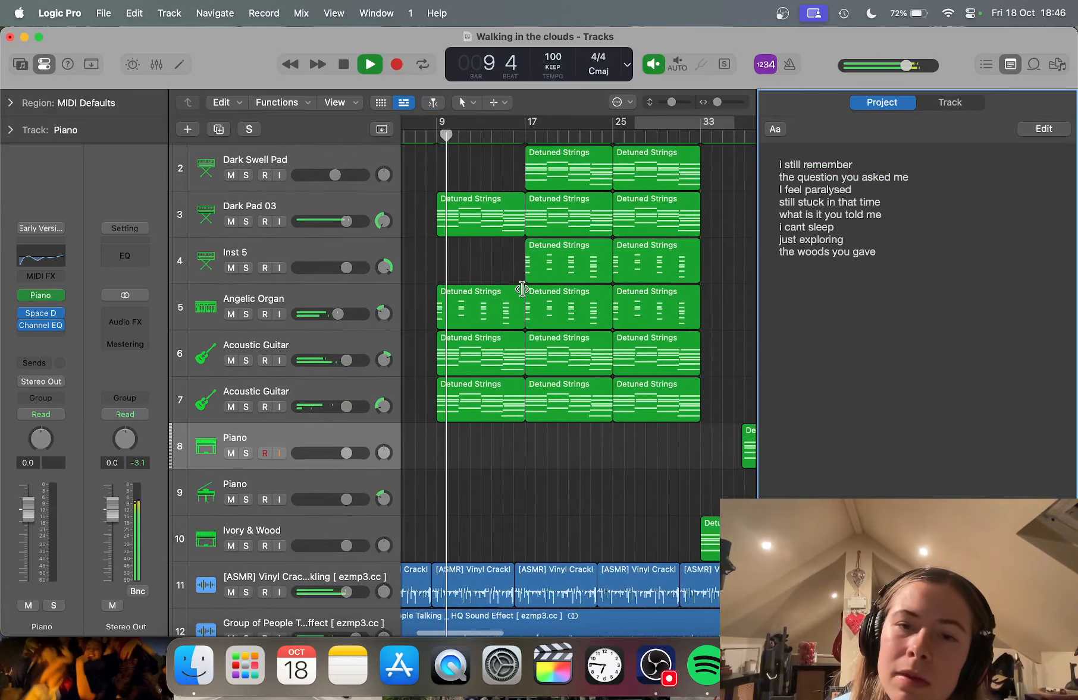
scroll(523, 288, "up", 1)
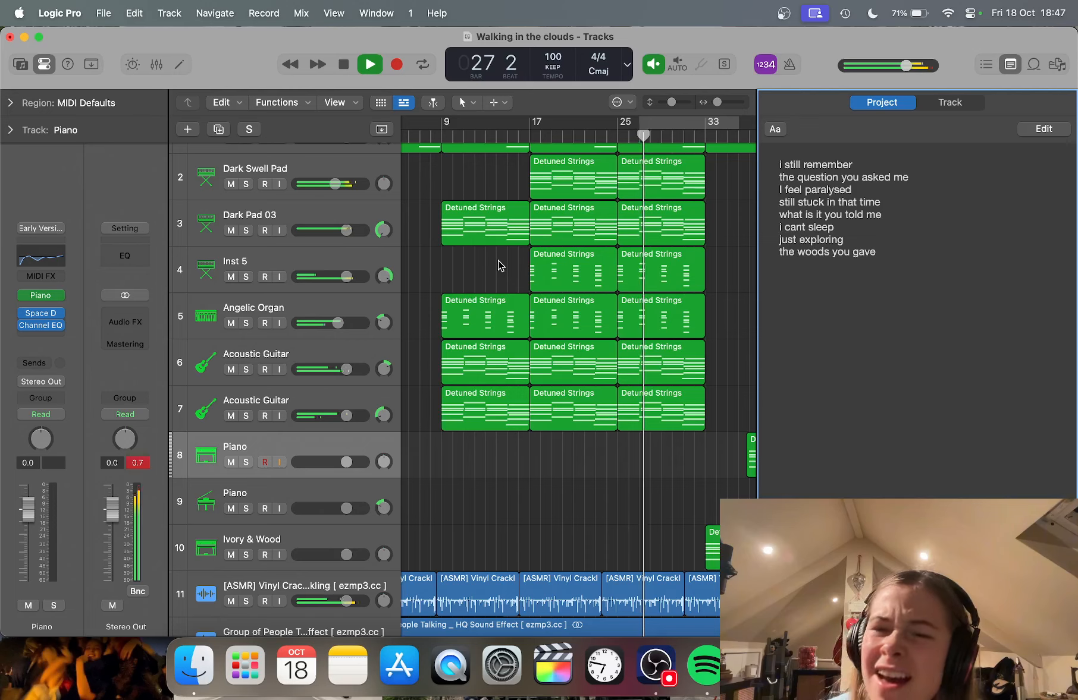
key("space")
key("alt+super+p")
scroll(754, 240, "up", 2)
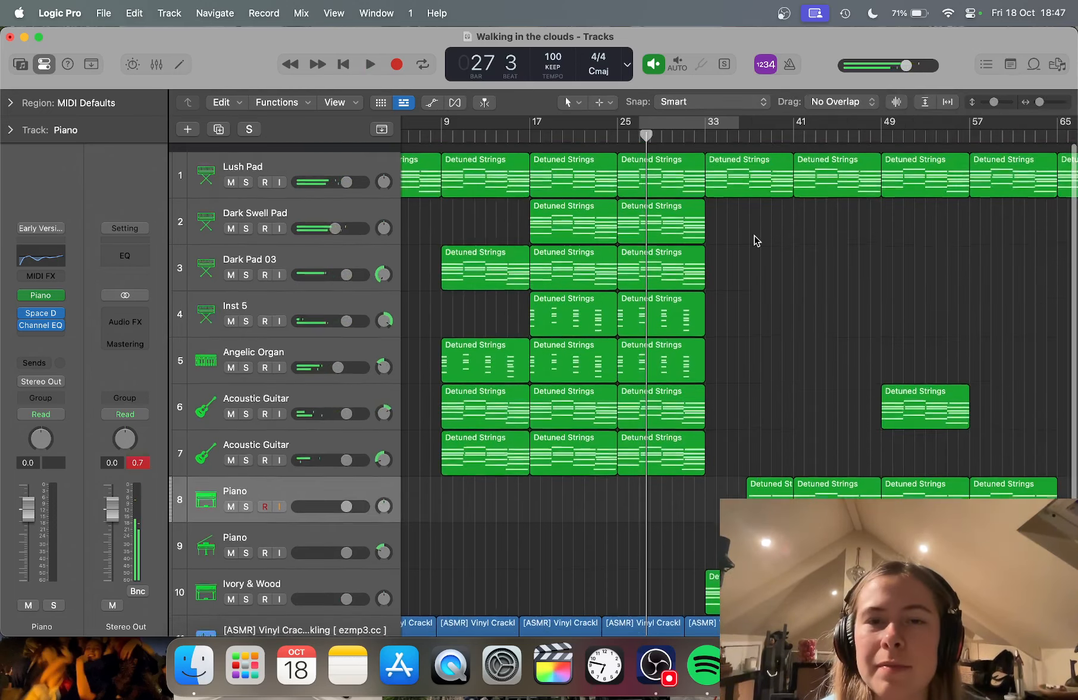
Step: Review the project lyrics against the arrangement's tracks and regions, checking the section after bar 33, and leave the notes hidden
left_click(1013, 65)
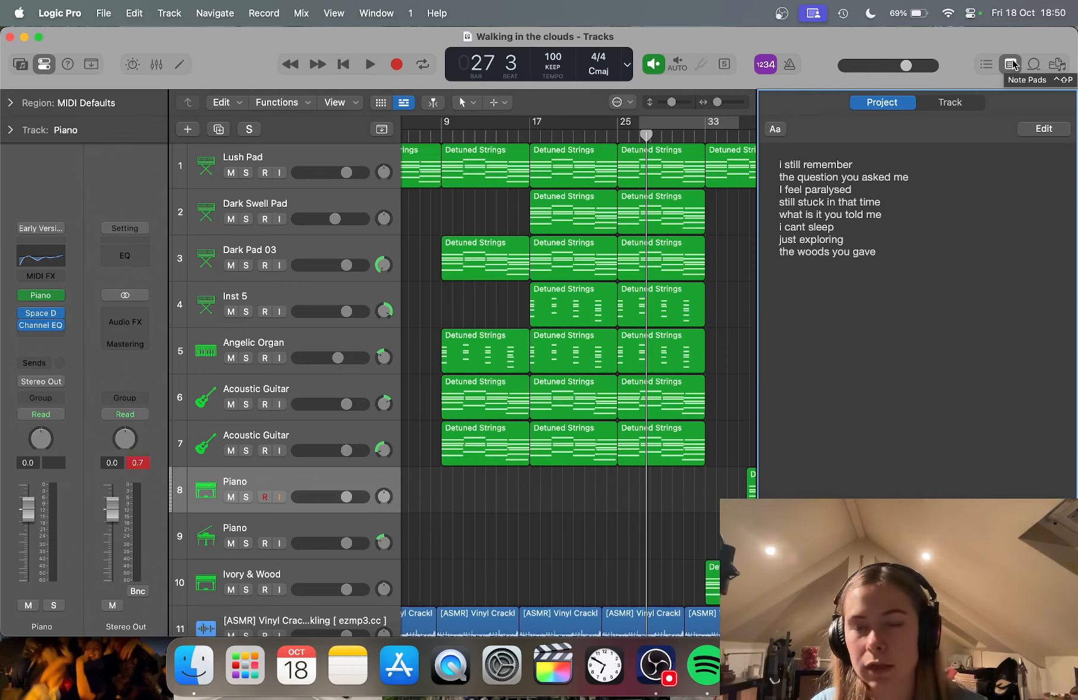
left_click(1011, 64)
scroll(767, 357, "down", 4)
scroll(753, 369, "down", 5)
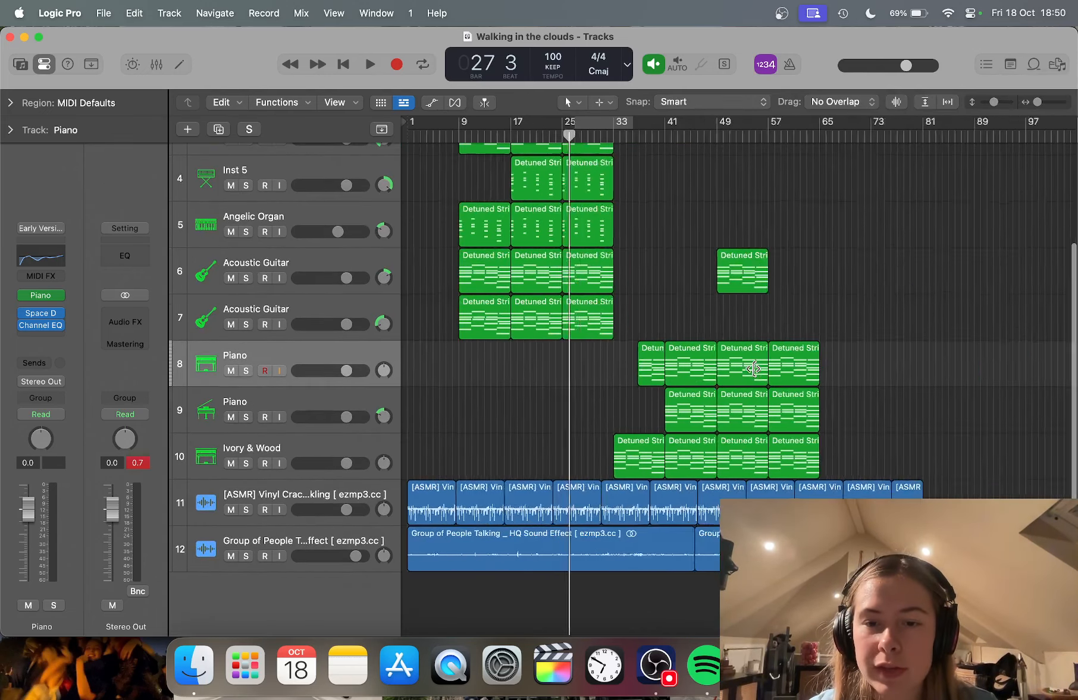
scroll(753, 369, "up", 6)
scroll(718, 371, "up", 3)
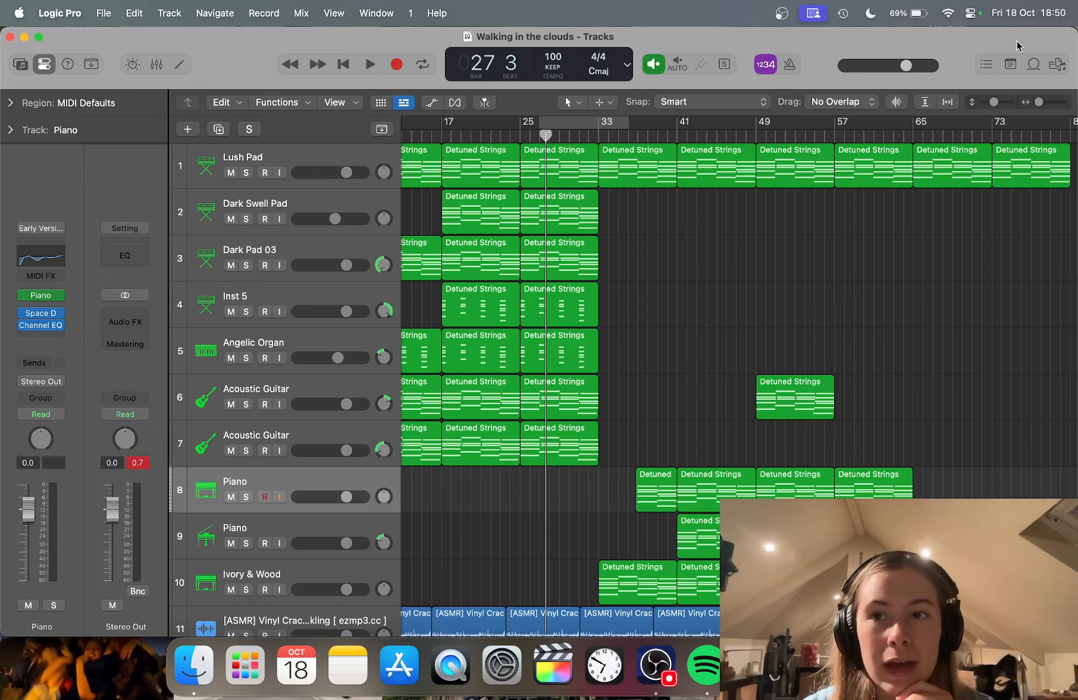
left_click(1011, 64)
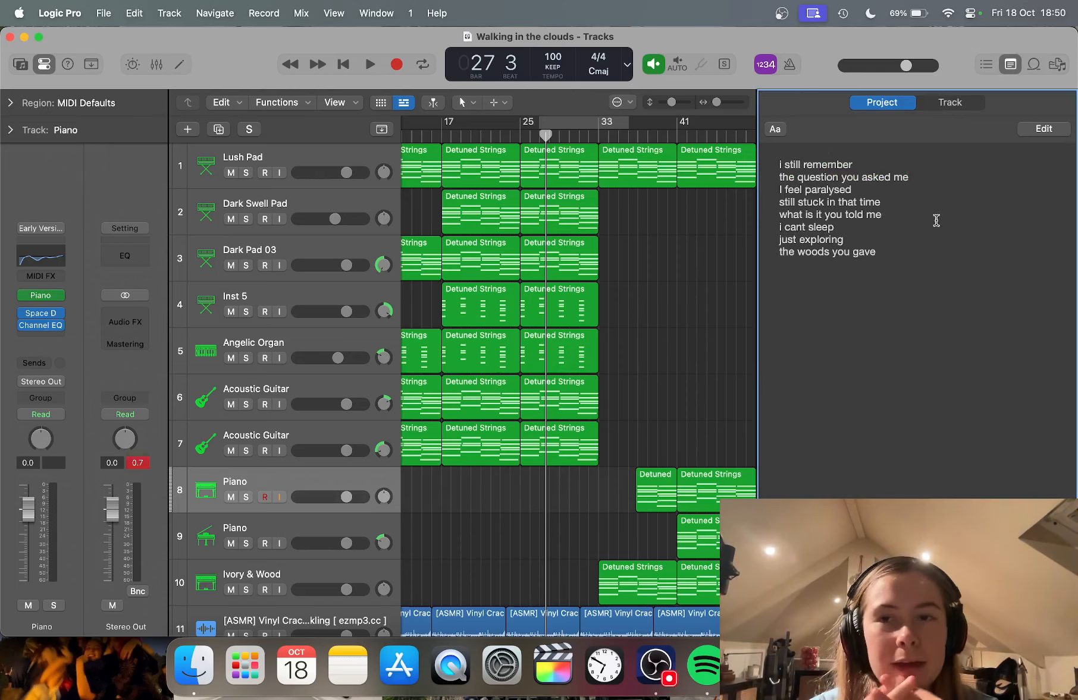
left_click(1009, 65)
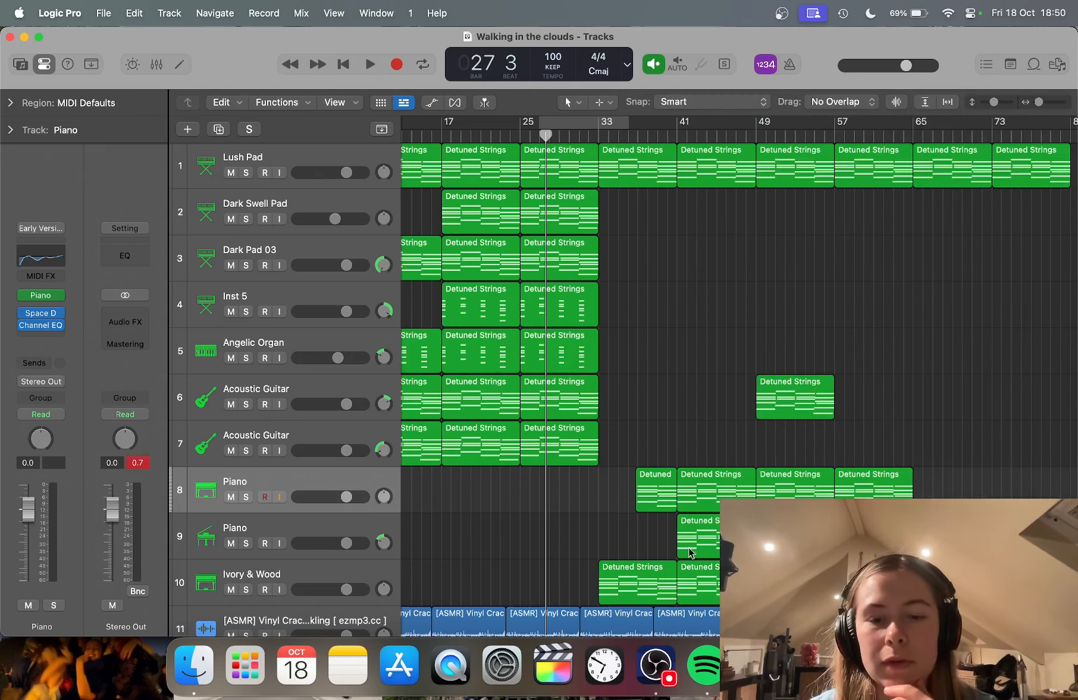